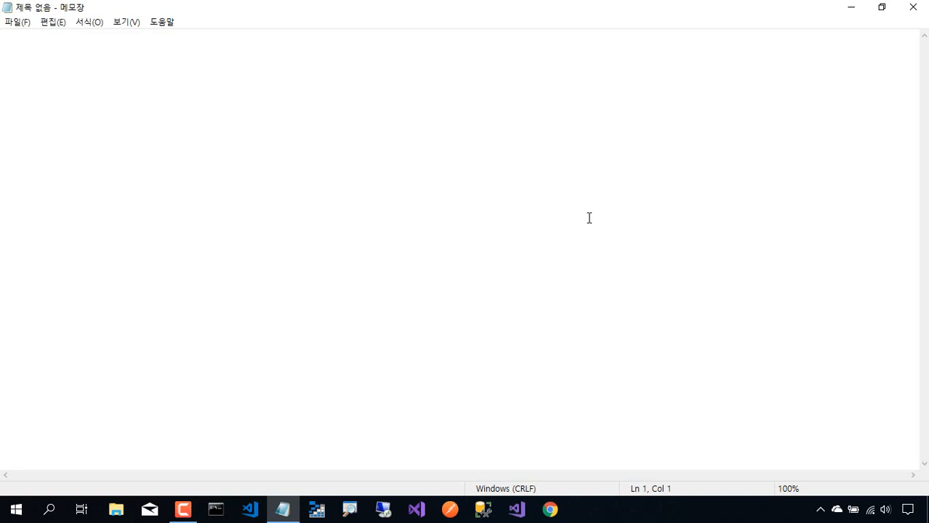
Write the note's title line "Azure DevOps와 Azure Web App" followed by a blank line.
type("Azure De")
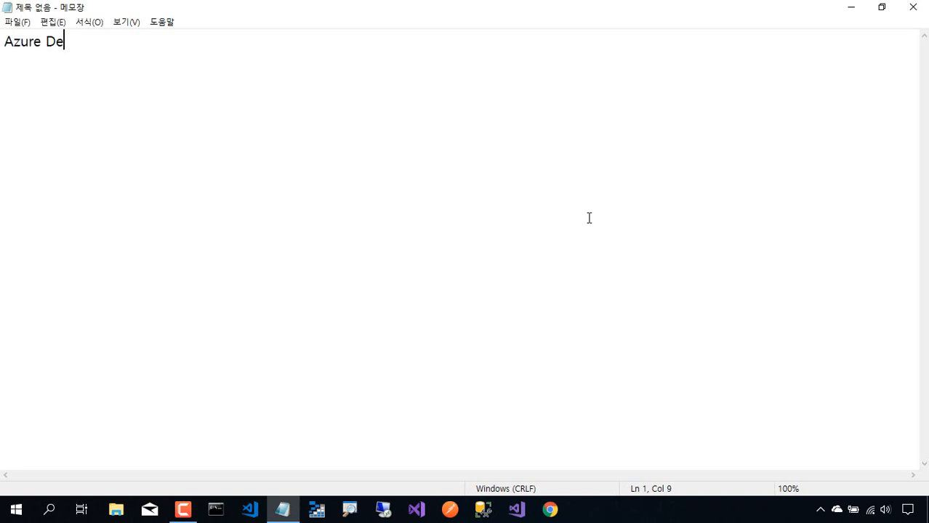
type("vOps와 ")
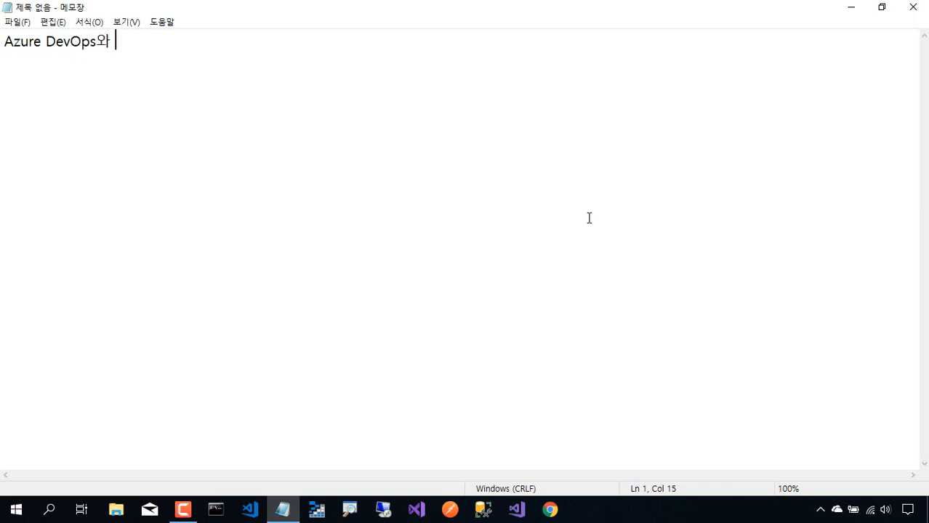
type("Azure ")
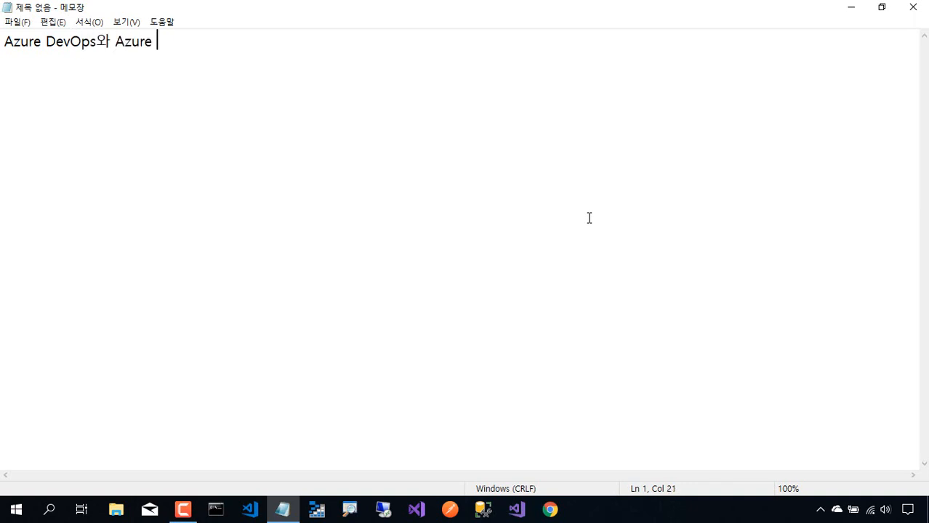
type("Web App")
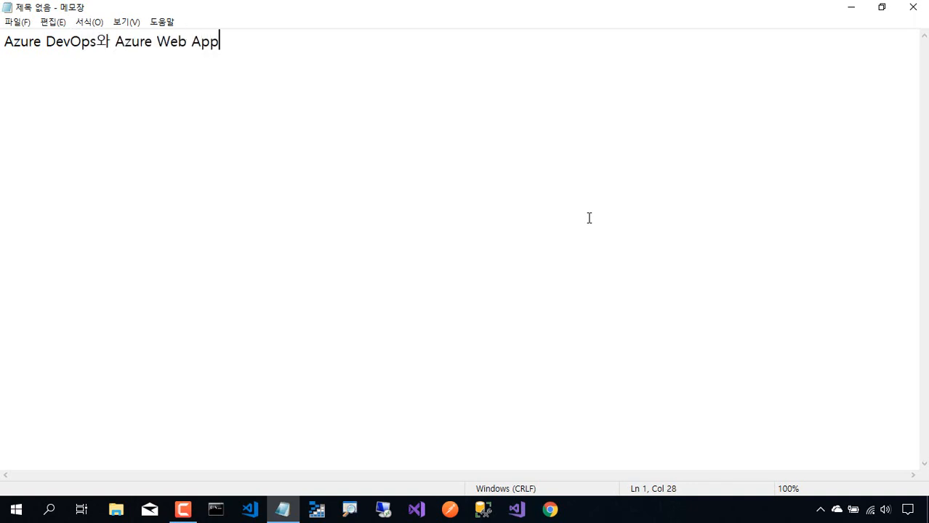
key("Return")
key("Return")
Add the first bullet line "- Azure DevOps에서 소스 관리" below the title.
type("- Azure DevOps")
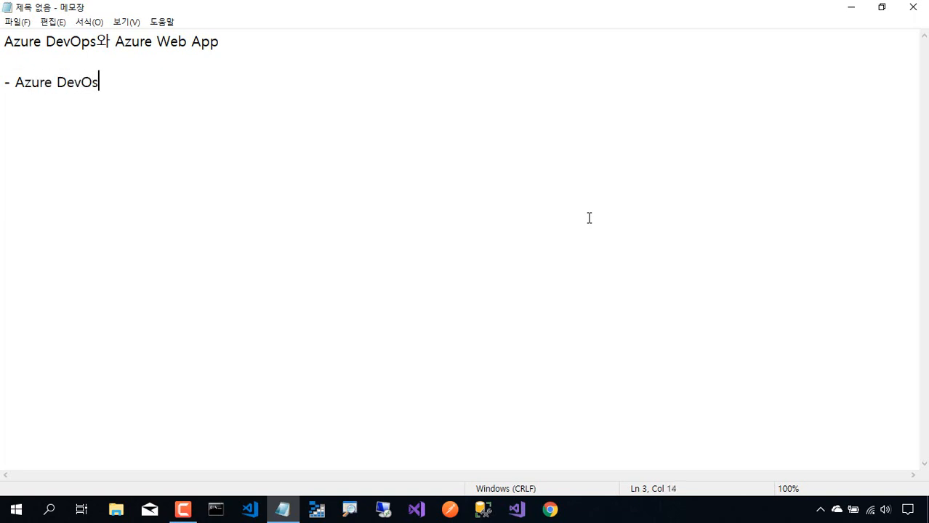
key("BackSpace")
type("ps에서 소스 관리")
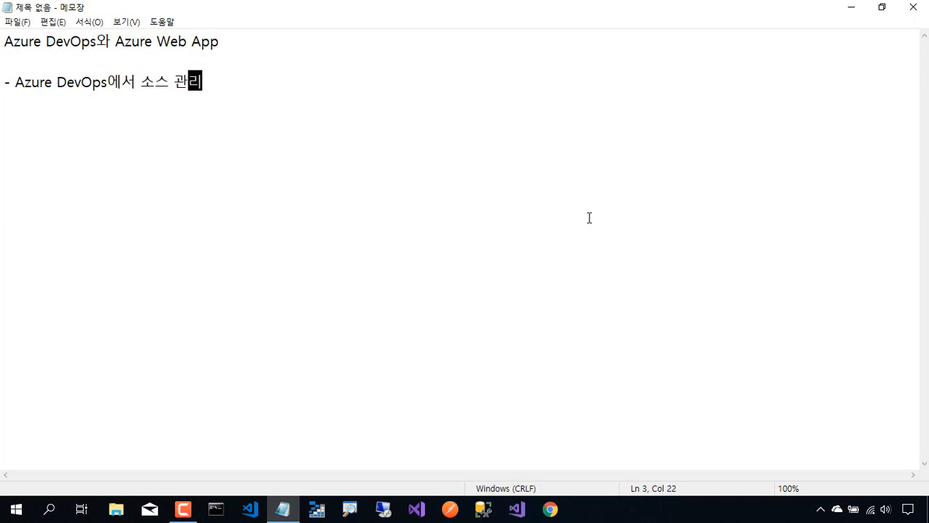
key("Return")
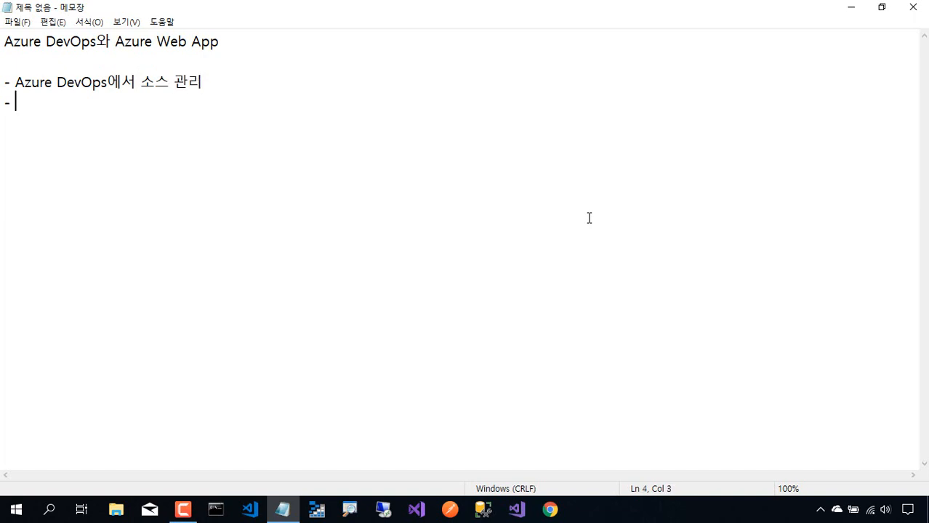
Add the next bullet line "- Azure DevOps에서 빌드 및 릴리스 관리".
type("- ㅁ`")
key("BackSpace")
key("BackSpace")
type("ㅁ켜")
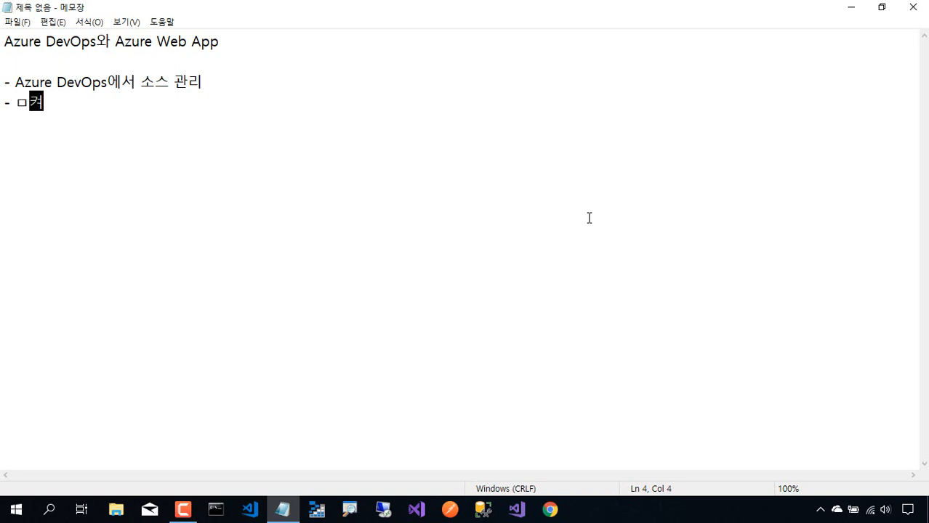
key("BackSpace")
key("BackSpace")
key("BackSpace")
key("Hangul")
type("Azure De")
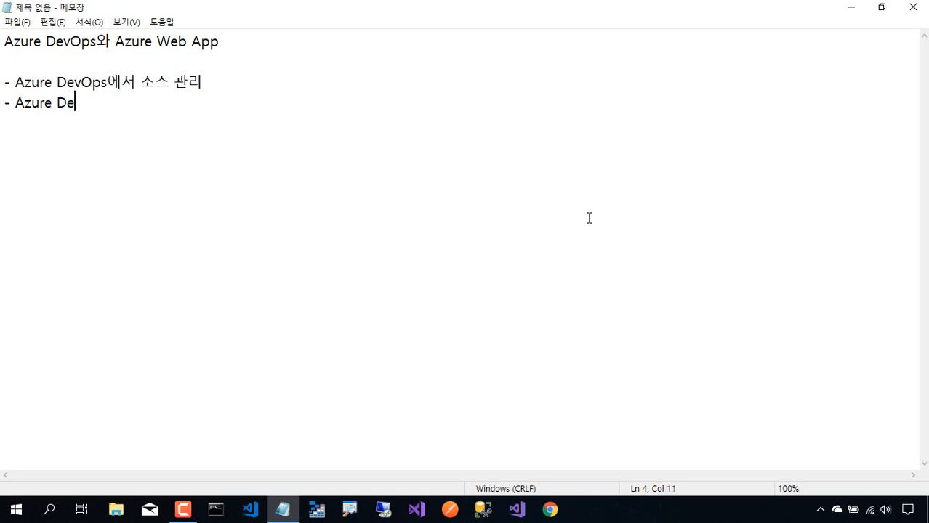
type("vOps")
key("Hangul")
type("에서 빌ㄷ")
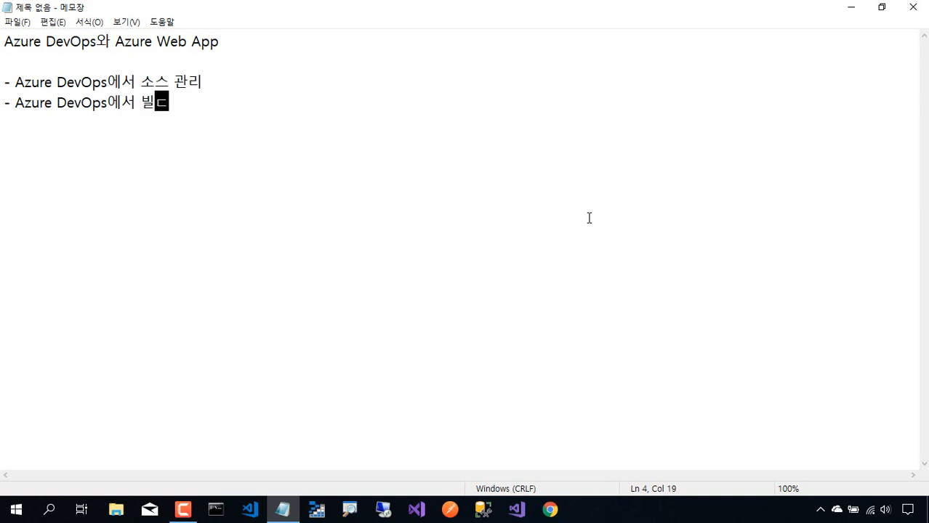
type("드 및 리리")
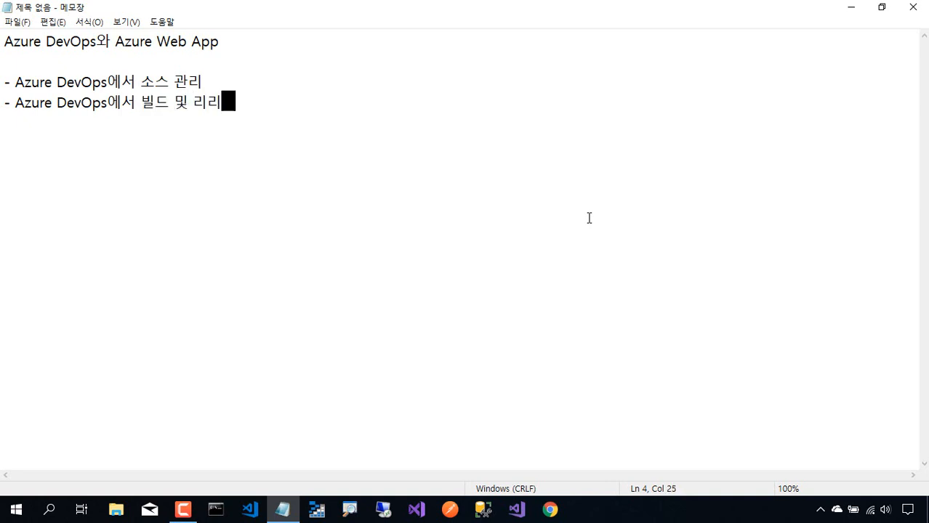
key("BackSpace")
key("BackSpace")
key("BackSpace")
type("릴리스 관")
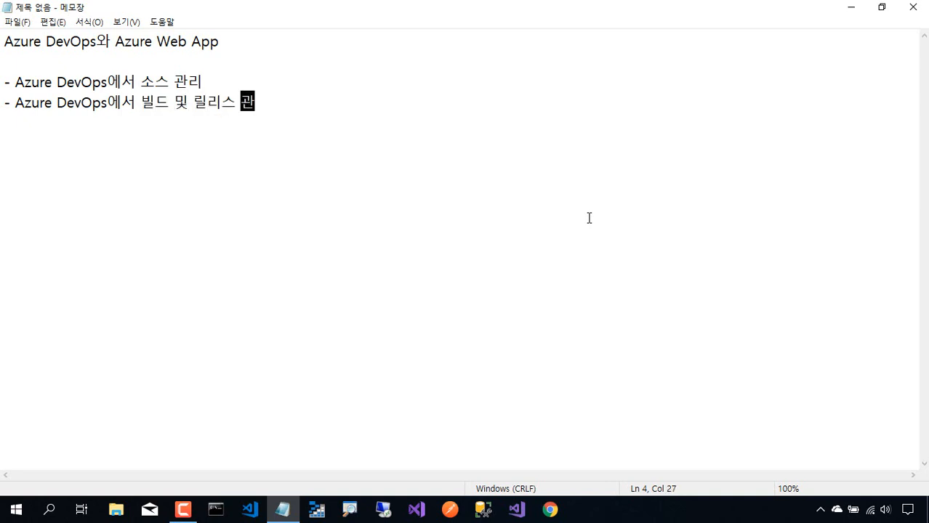
type("리")
key("Return")
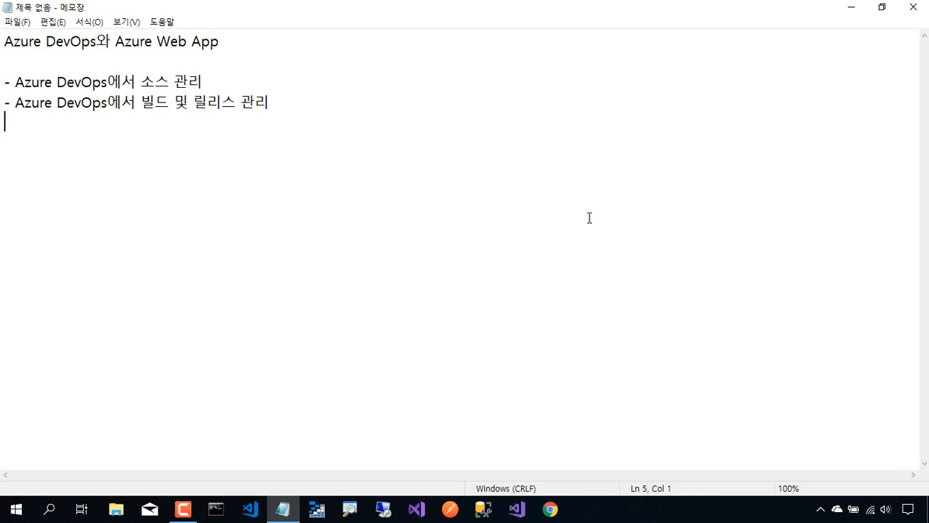
Insert a new bullet between the two existing ones, beginning "- 로컬에서 Visual Studio 2019".
key("Up")
key("Return")
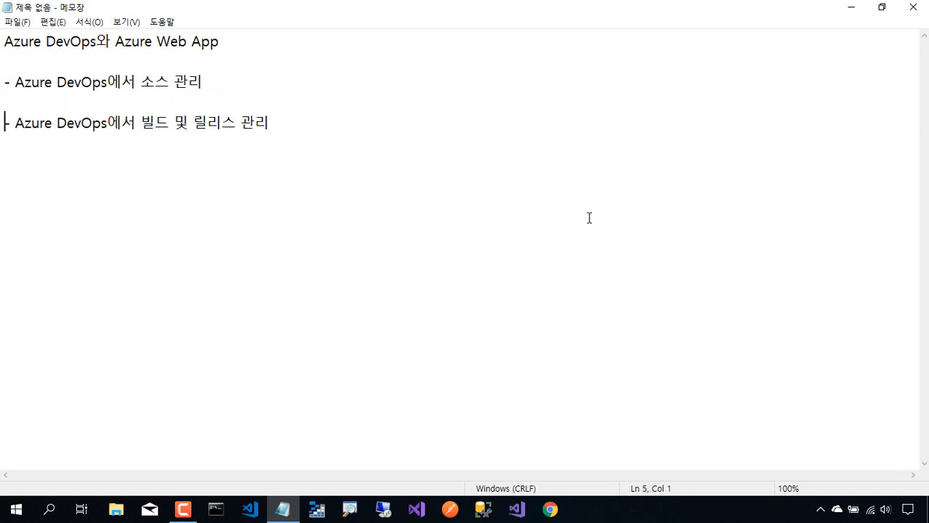
key("Up")
type("- fh")
key("BackSpace")
key("BackSpace")
key("Hangul")
type("로컬에서")
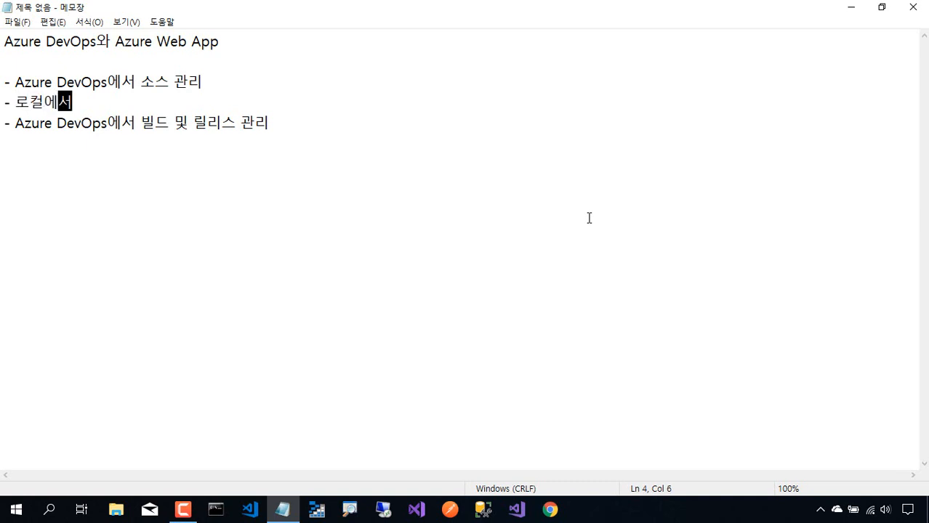
key("Hangul")
type("Visual Studio 2019")
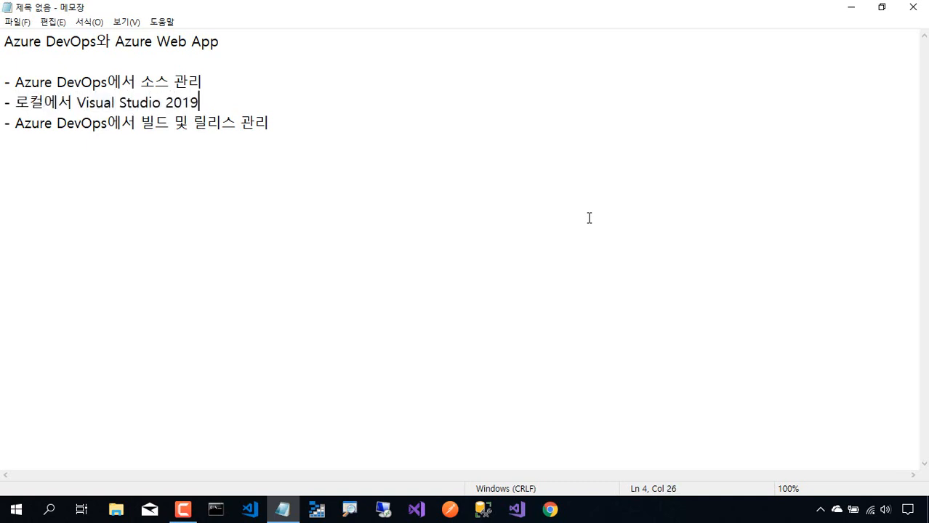
Complete the middle bullet by appending "와 .NET Core SDK 2.2 환경에서 웹 프로젝트 생성" to it.
key("Hangul")
type("와")
key("Hangul")
type(".NET Core ")
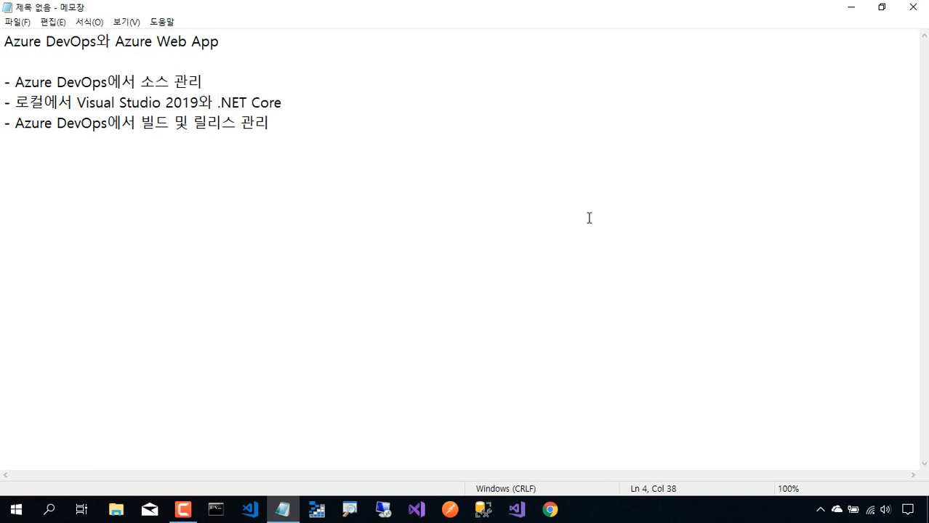
type("SDK 2.2")
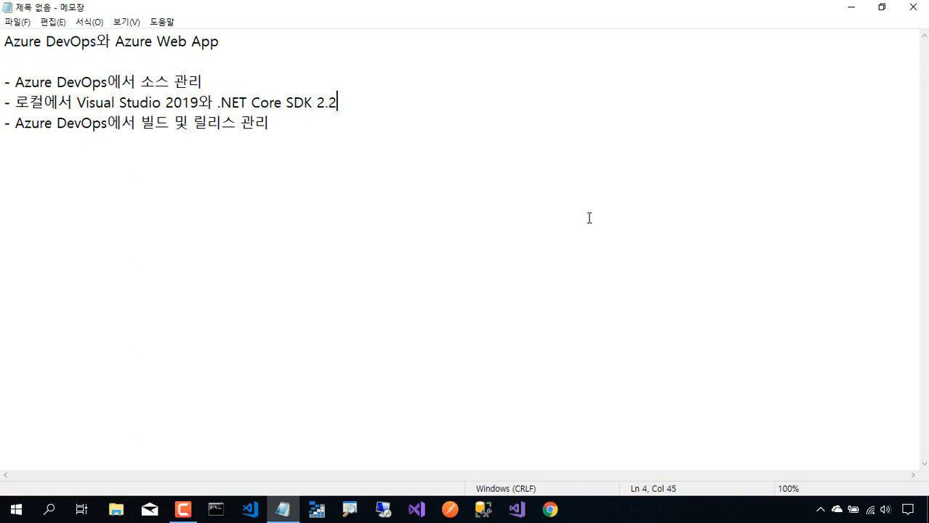
key("Hangul")
type("환경에서 웹 ")
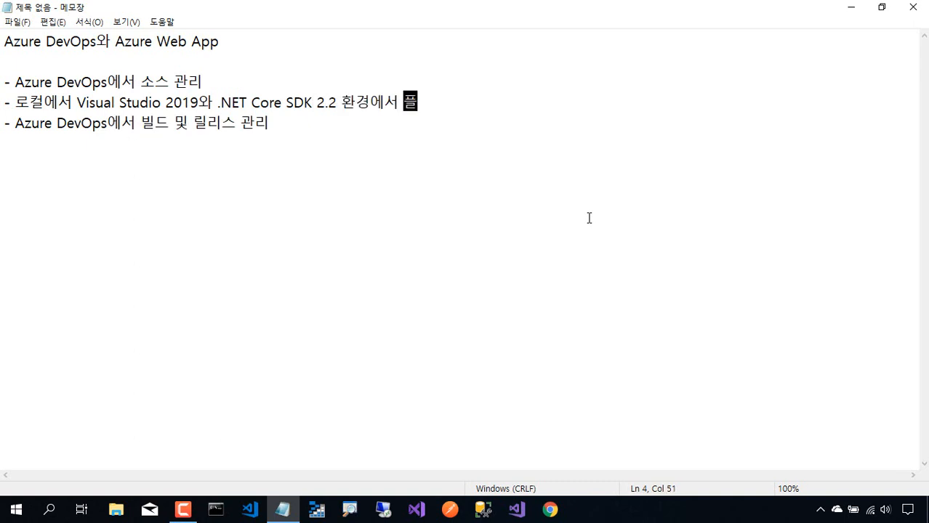
type("프로젝트")
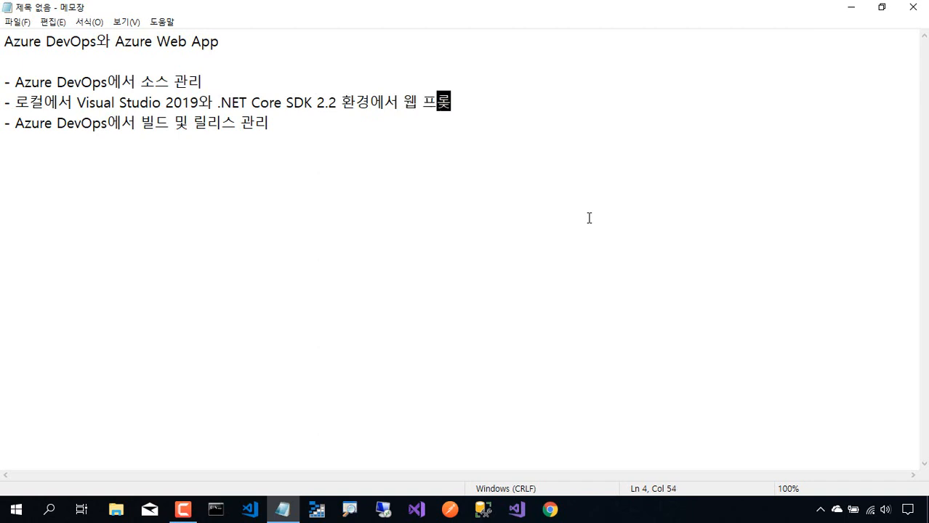
type(" 생성")
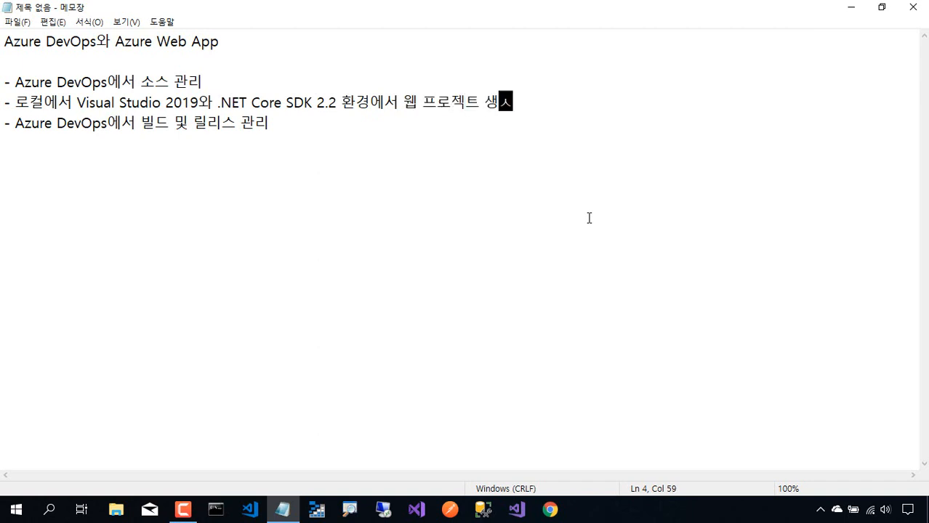
Add the bullet "- Azure Web App에 게시하여 실행" after the last bullet, followed by blank lines.
key("Down")
key("Return")
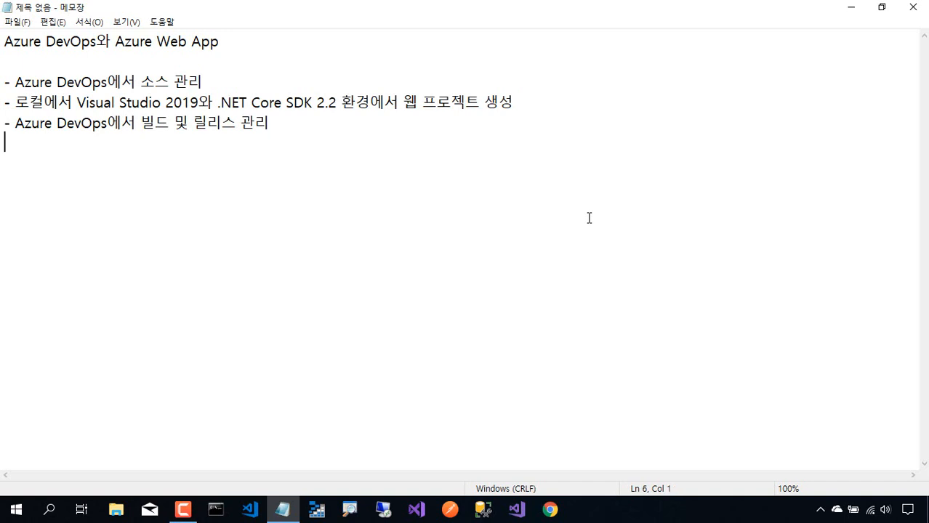
type("- Azure Web Ap")
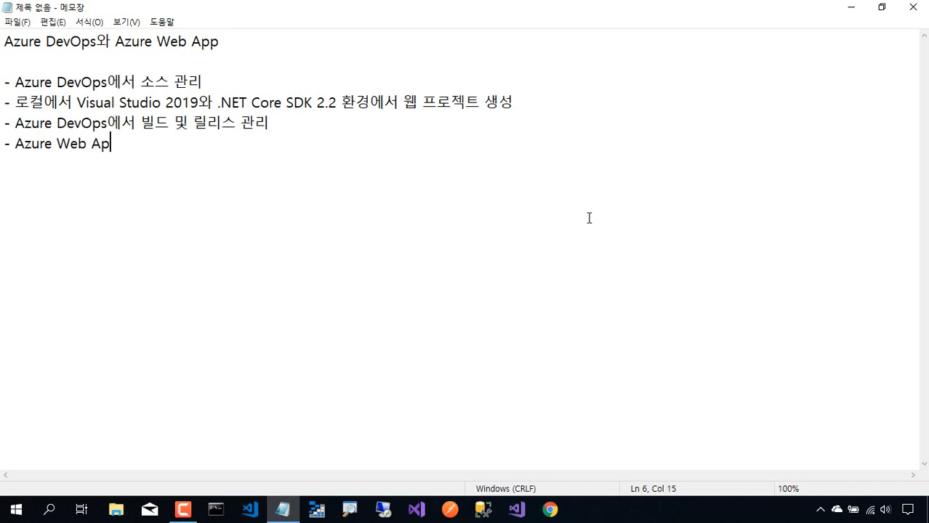
type("p에 겟시하")
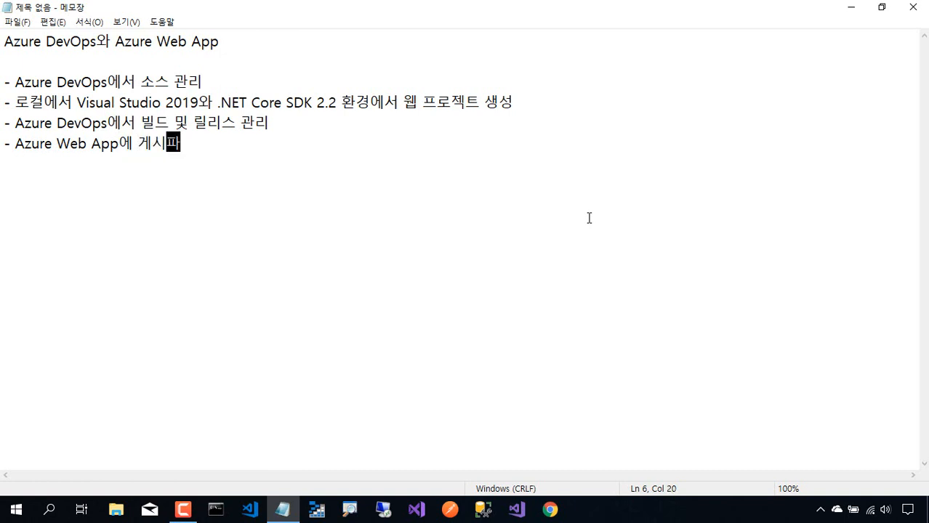
key("BackSpace")
key("BackSpace")
type("하여 실행")
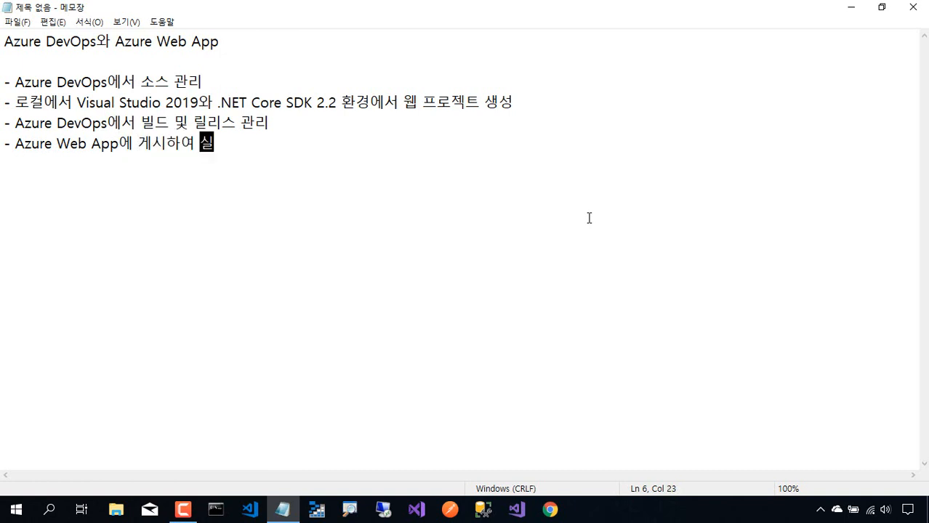
key("Return")
key("Return")
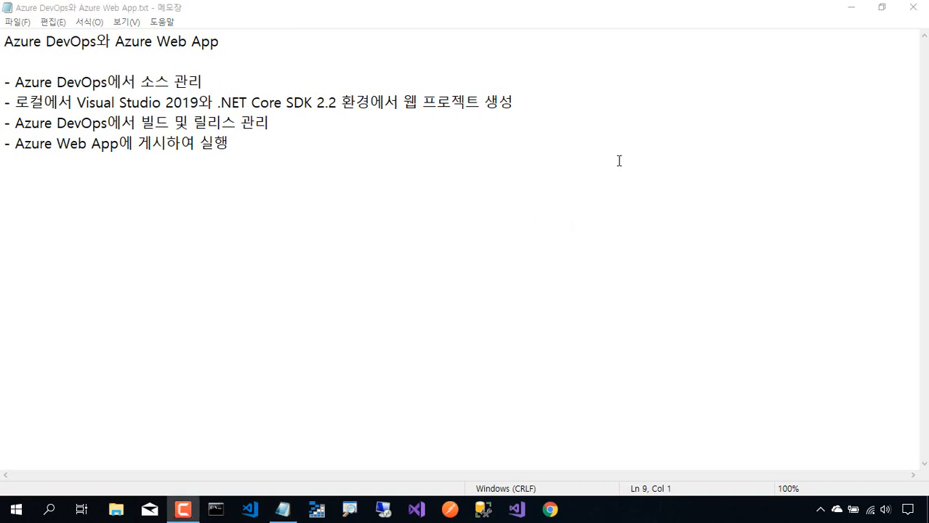
Highlight the first bullet's text "Azure DevOps에서 소스 관리" and place the cursor back below the list.
left_click(255, 85)
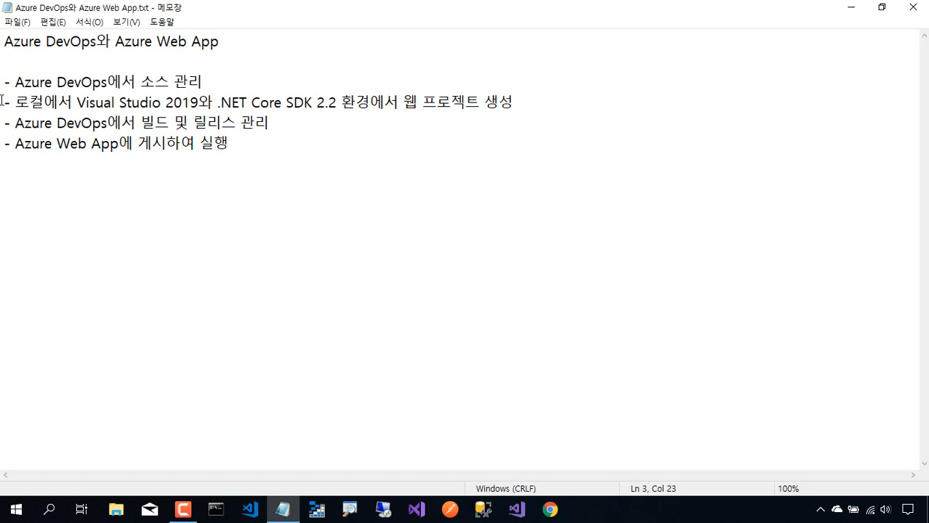
left_click_drag(16, 83, 216, 89)
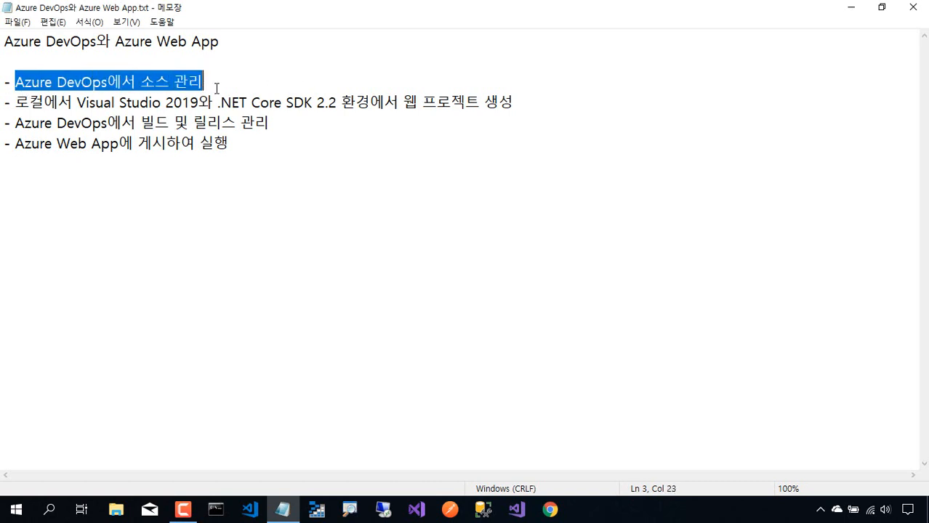
left_click(254, 197)
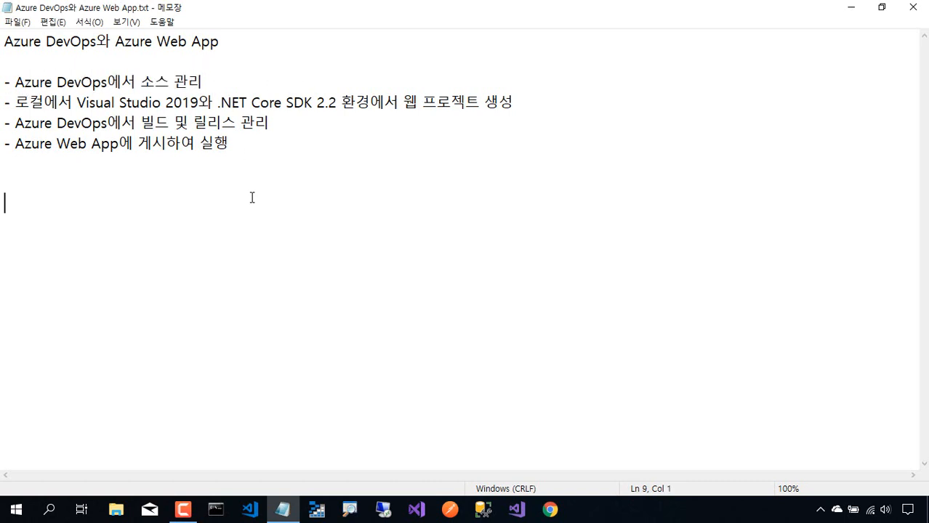
left_click(216, 510)
left_click(549, 17)
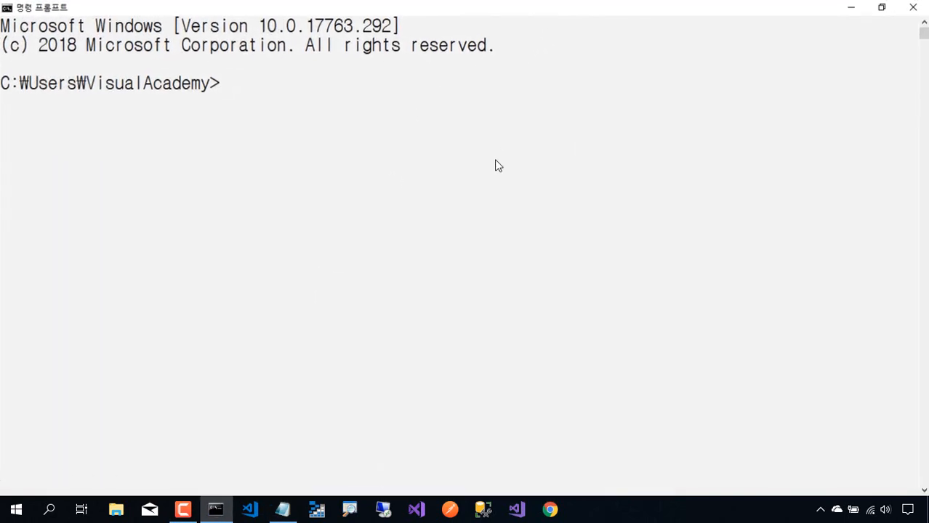
type("expl")
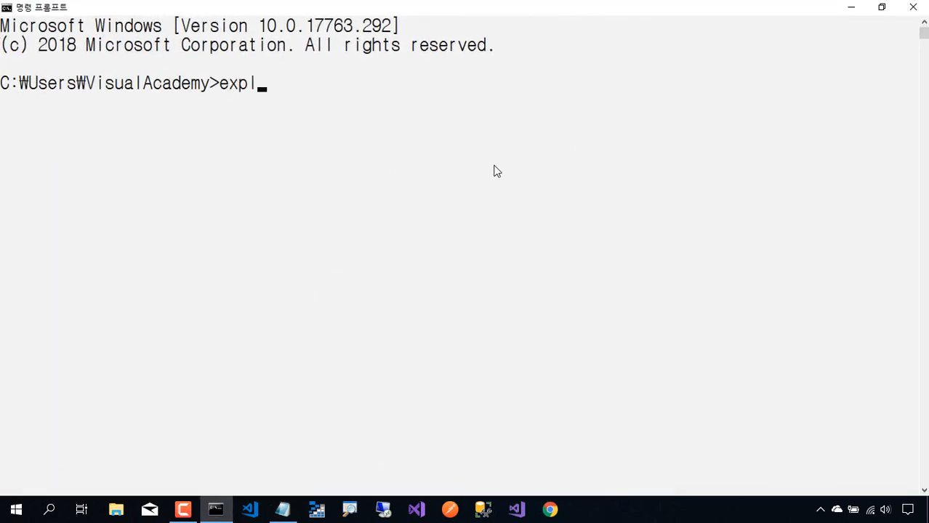
type("orer https")
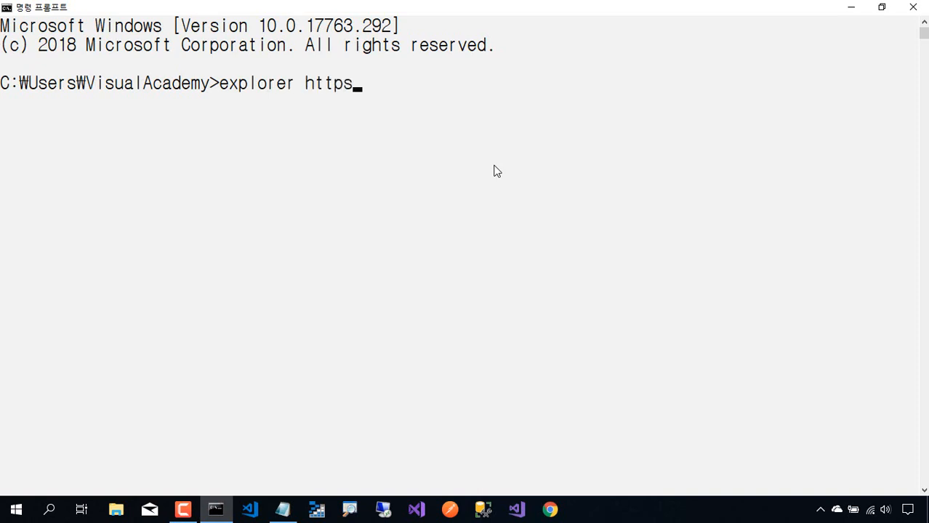
type("://dev.azure.com")
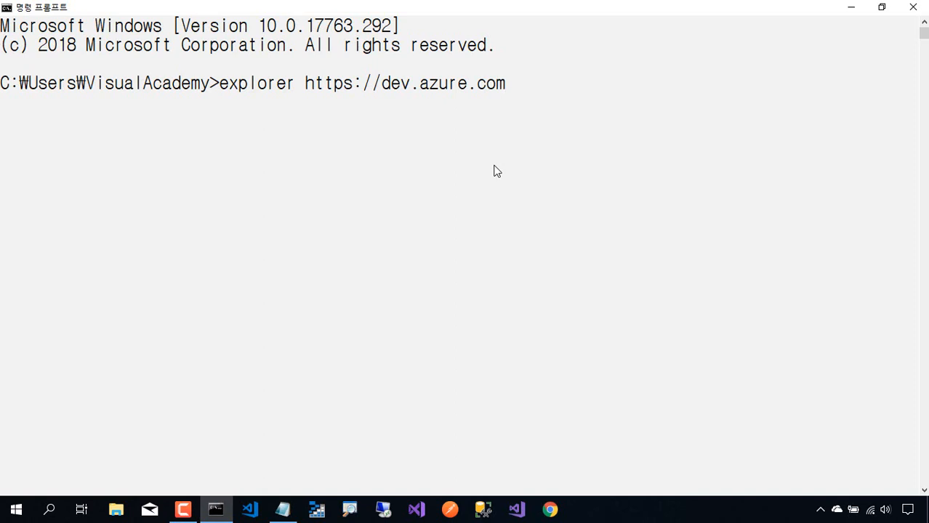
Switch back to Notepad and highlight "Azure DevOps" in the title line.
left_click(283, 510)
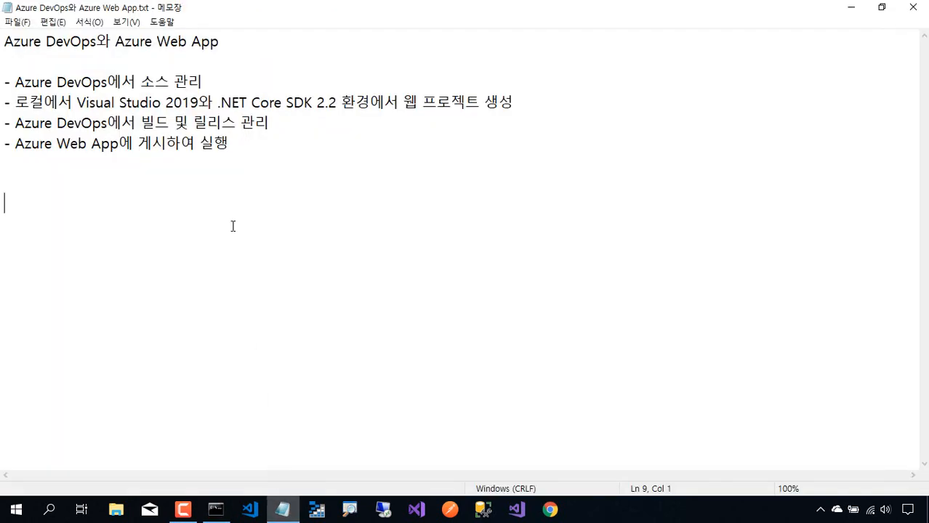
left_click_drag(96, 42, 3, 41)
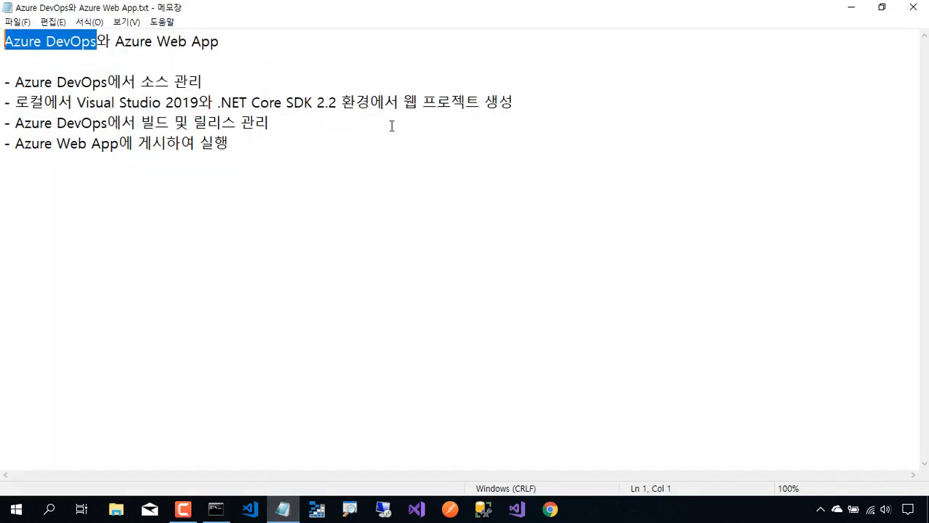
Return to the Command Prompt, run the entered command to open the Azure DevOps site, and sign in there.
left_click(849, 9)
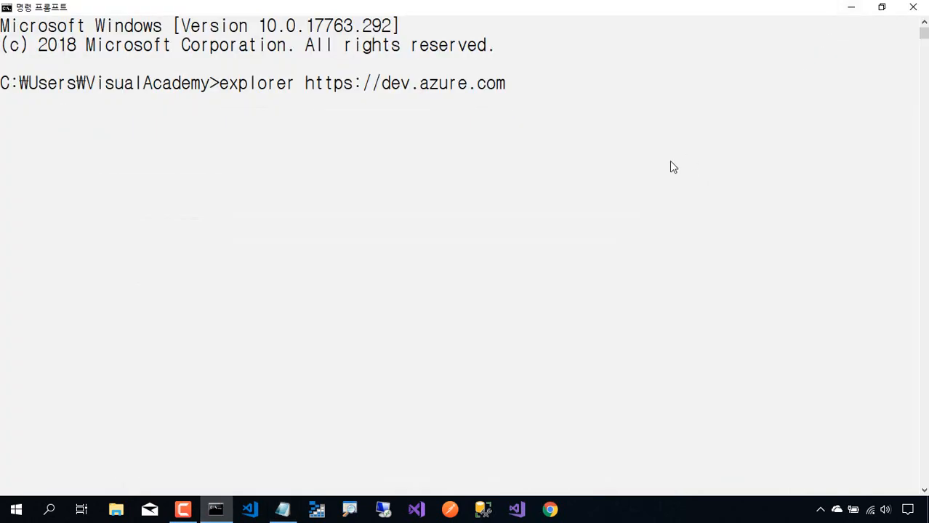
left_click(514, 104)
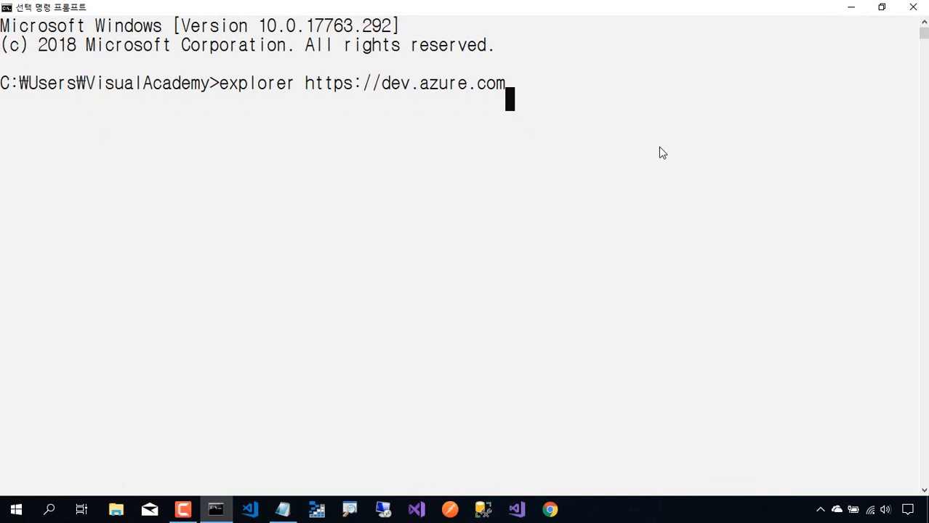
key("Return")
key("Return")
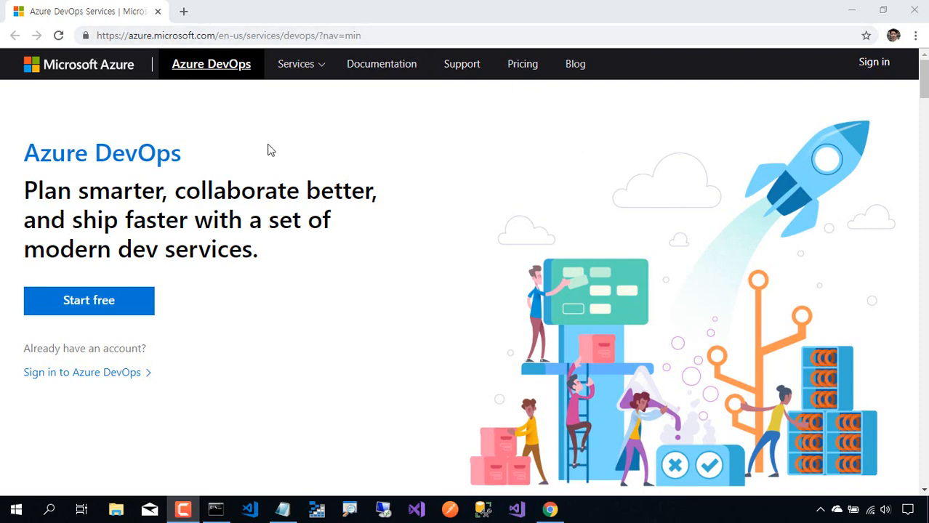
left_click(879, 73)
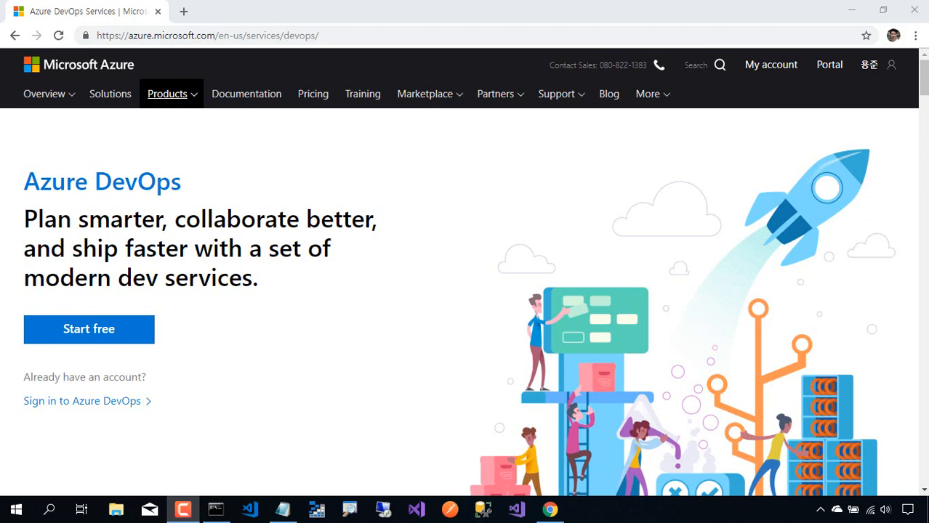
left_click(215, 509)
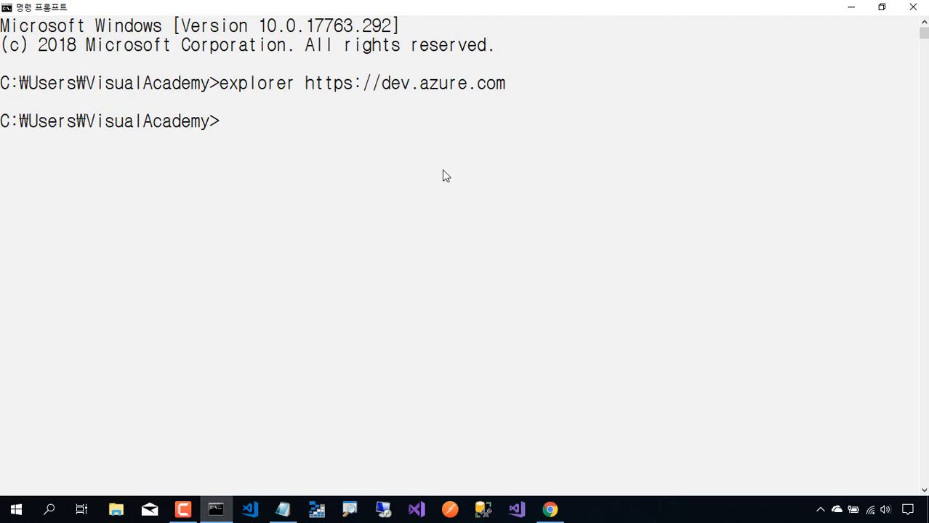
key("Up")
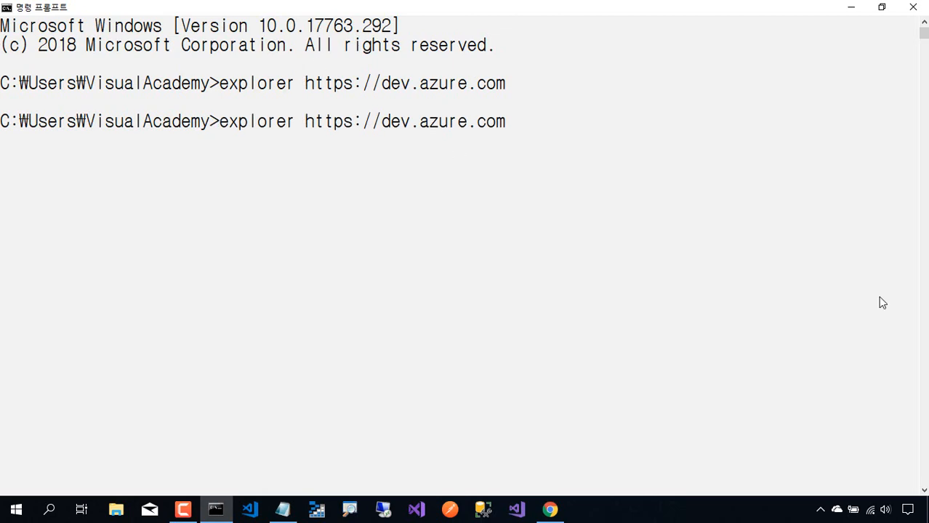
key("Return")
left_click(296, 64)
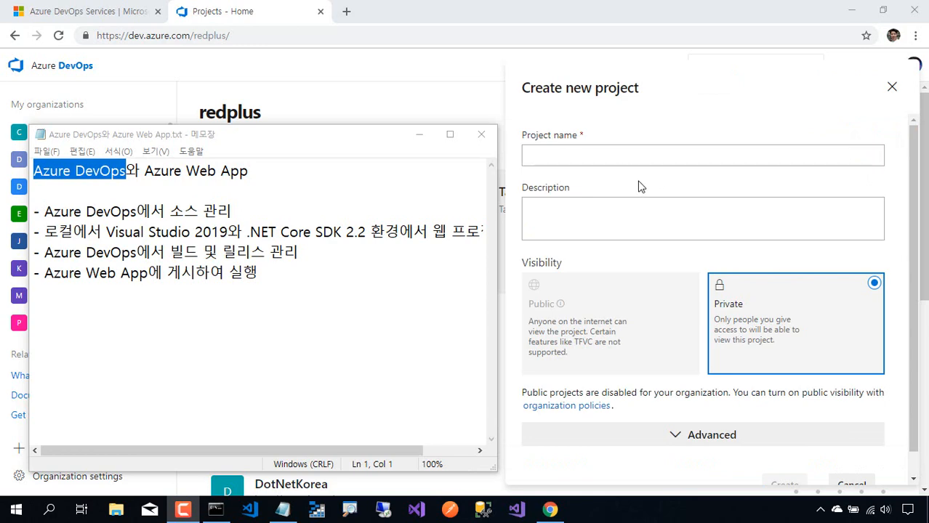
Create the private project "DotNetTwoTwo" described as "ASP.NET Core 2.2 MVC 프로젝트", with Git version control and the Agile work item process.
scroll(792, 327, "down", 1)
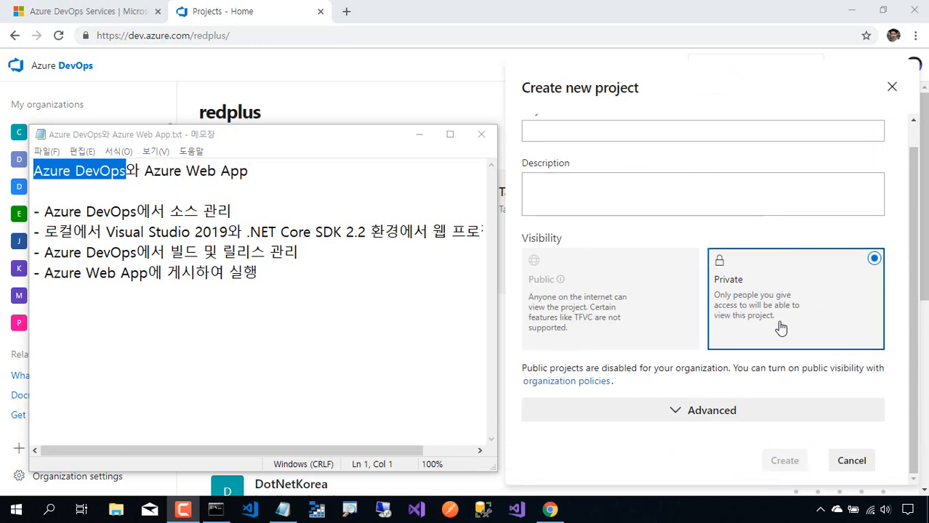
left_click(676, 413)
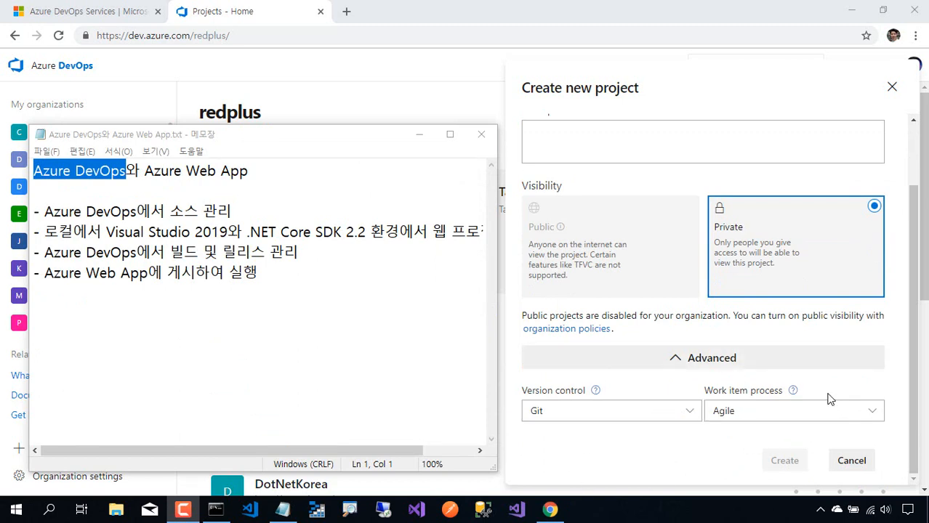
scroll(821, 361, "up", 2)
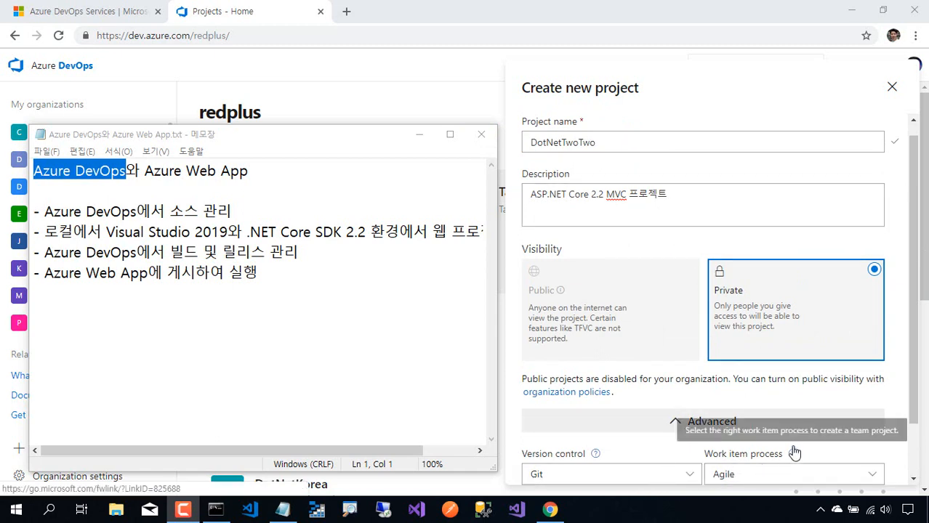
scroll(703, 290, "down", 2)
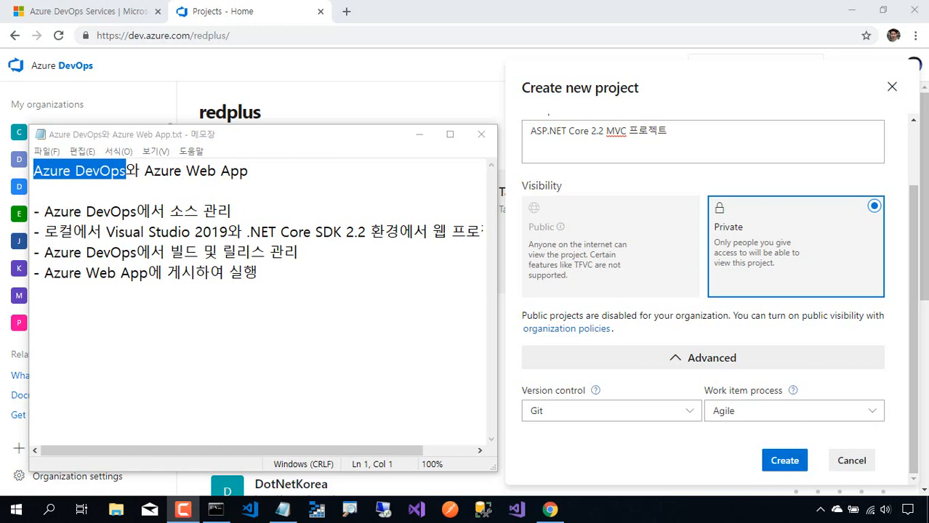
left_click(785, 465)
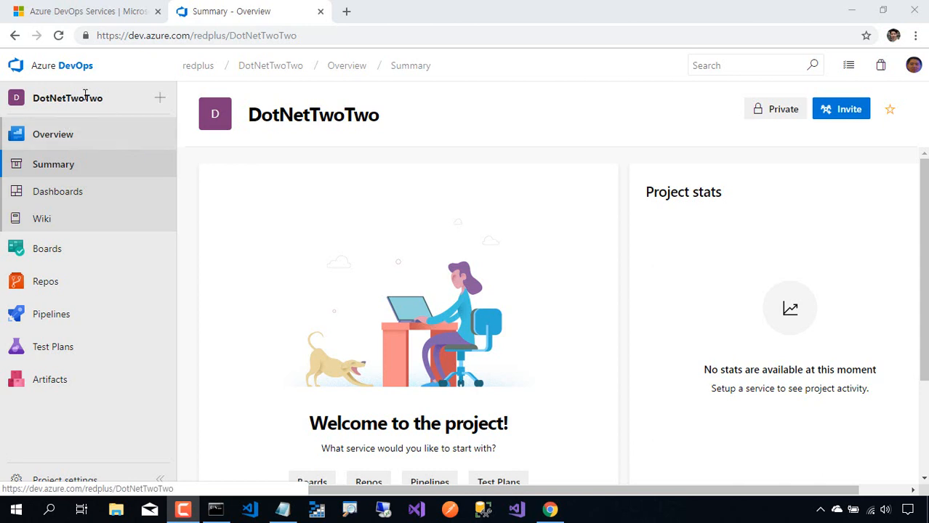
Open the Repos files of DotNetTwoTwo and review the IDE choices for cloning and the other ways to add code.
mouse_move(106, 280)
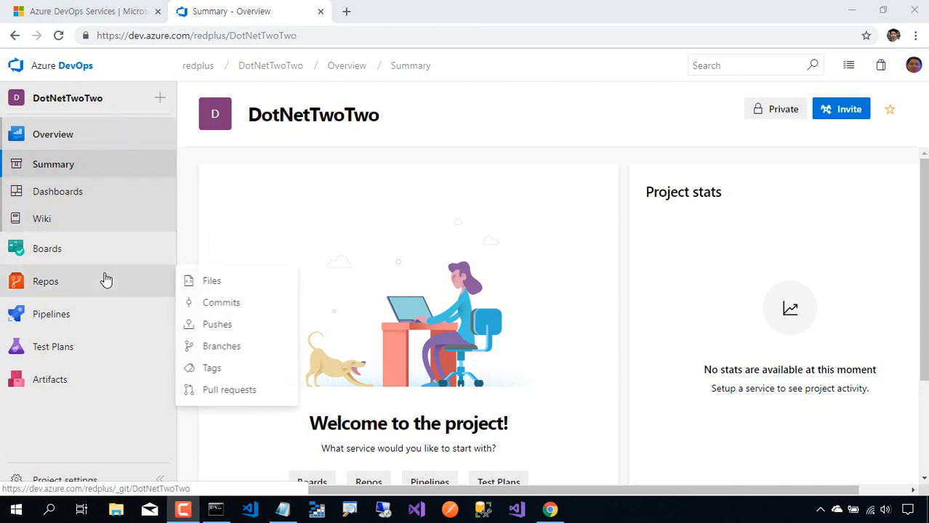
mouse_move(90, 349)
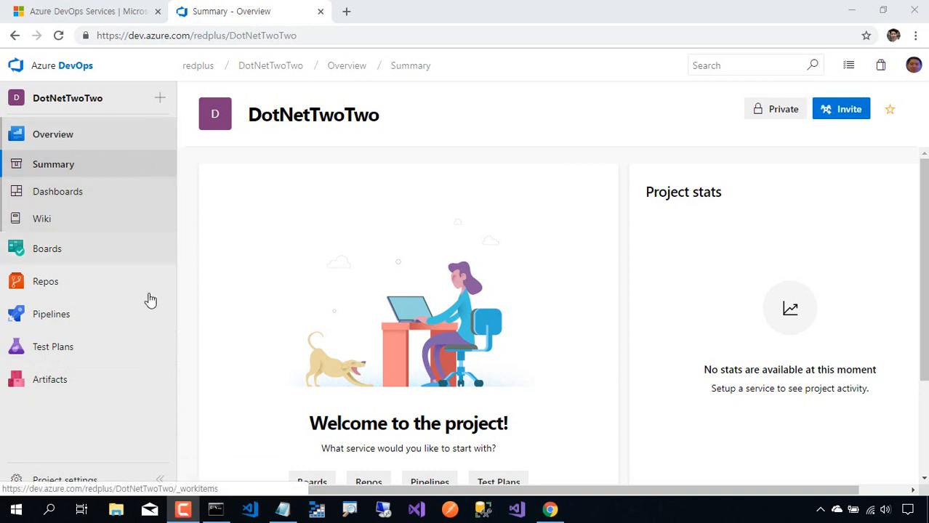
left_click(83, 289)
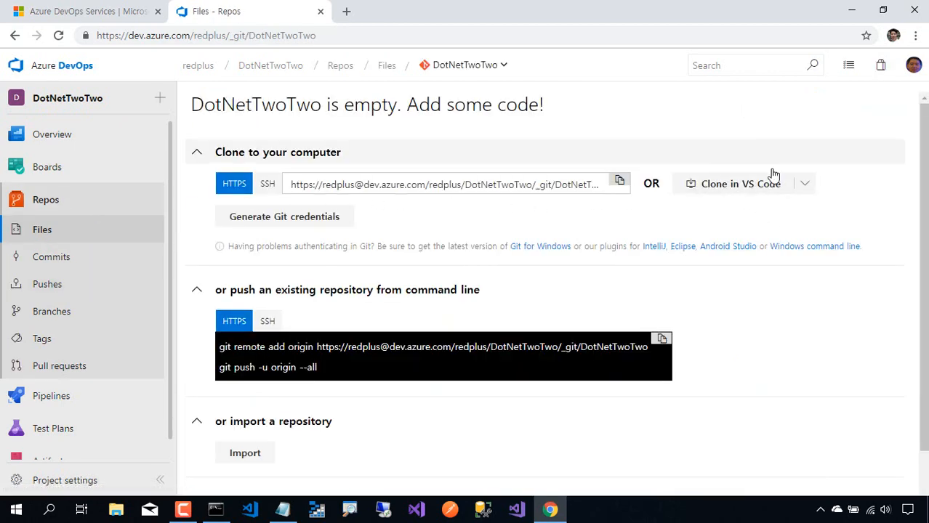
left_click(805, 189)
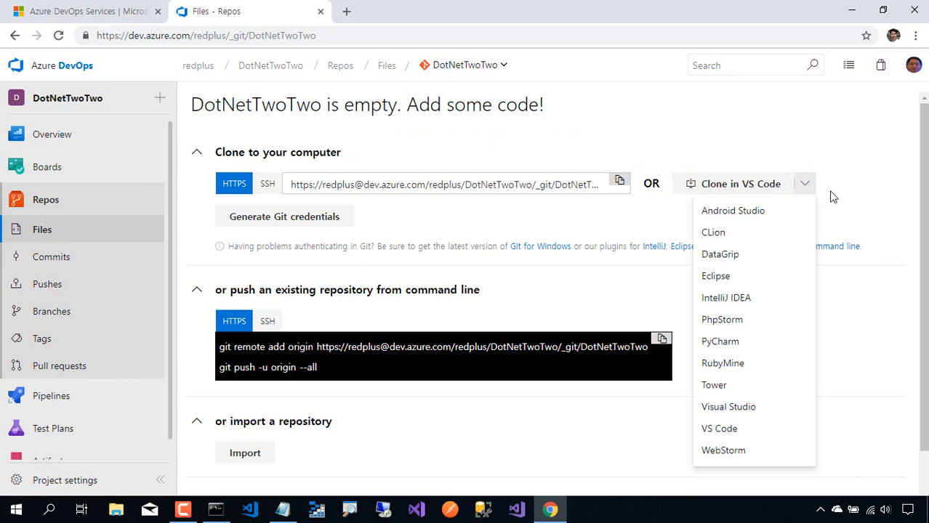
left_click(440, 218)
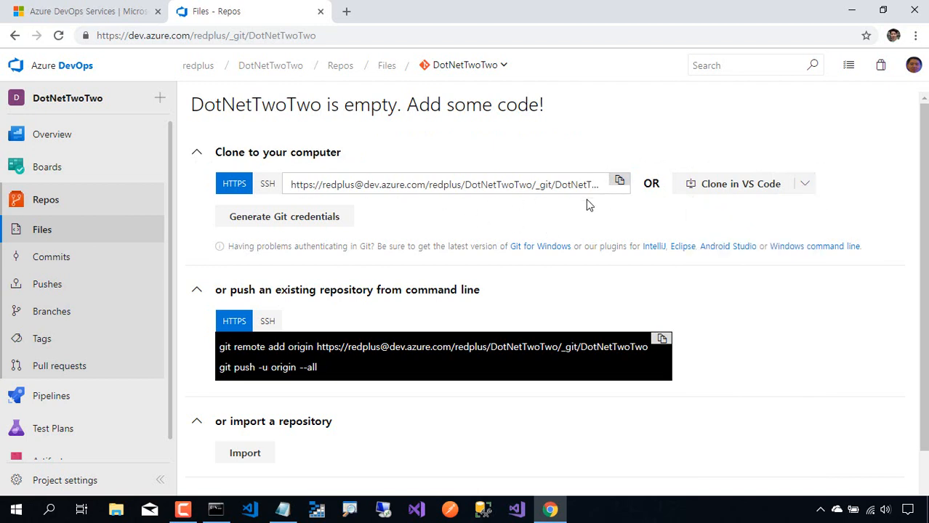
scroll(569, 208, "down", 1)
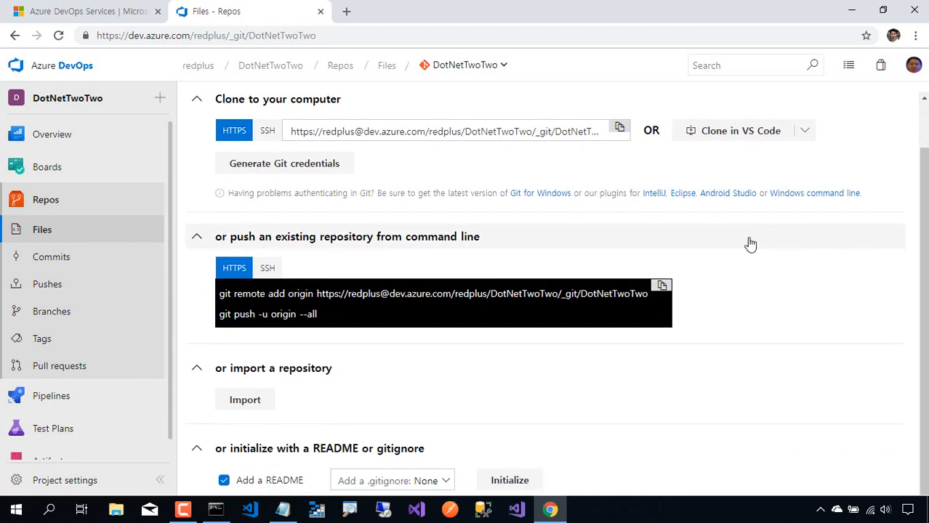
scroll(707, 201, "up", 1)
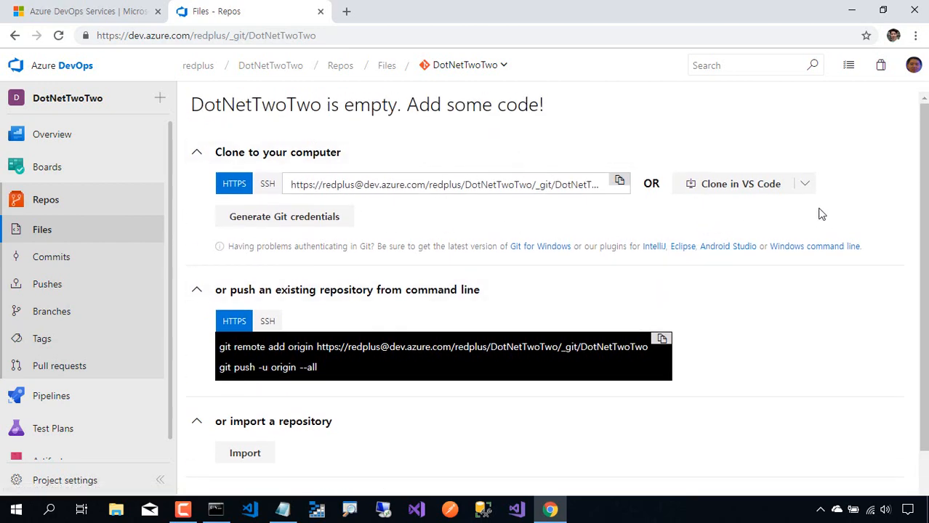
Initialize the DotNetTwoTwo repository with a README and the VisualStudio .gitignore template.
scroll(591, 282, "down", 1)
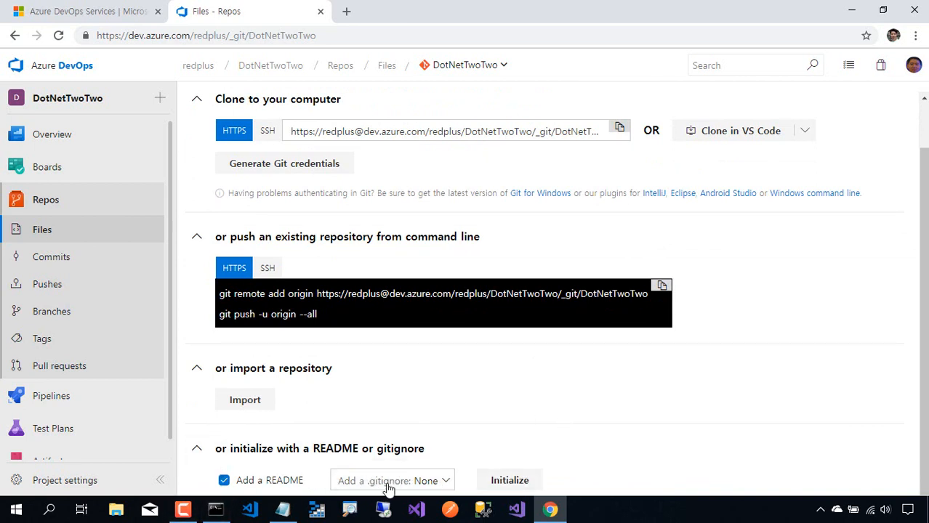
left_click(446, 483)
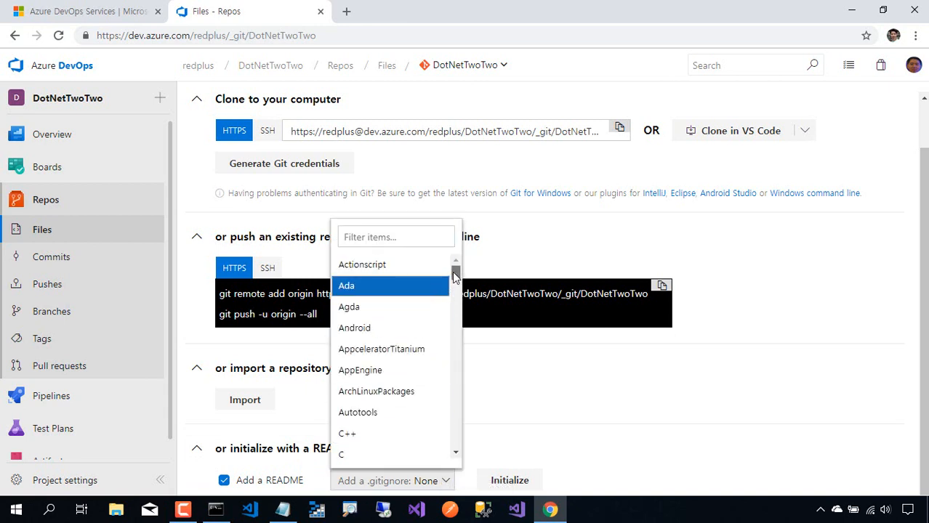
left_click_drag(452, 271, 461, 350)
left_click(402, 234)
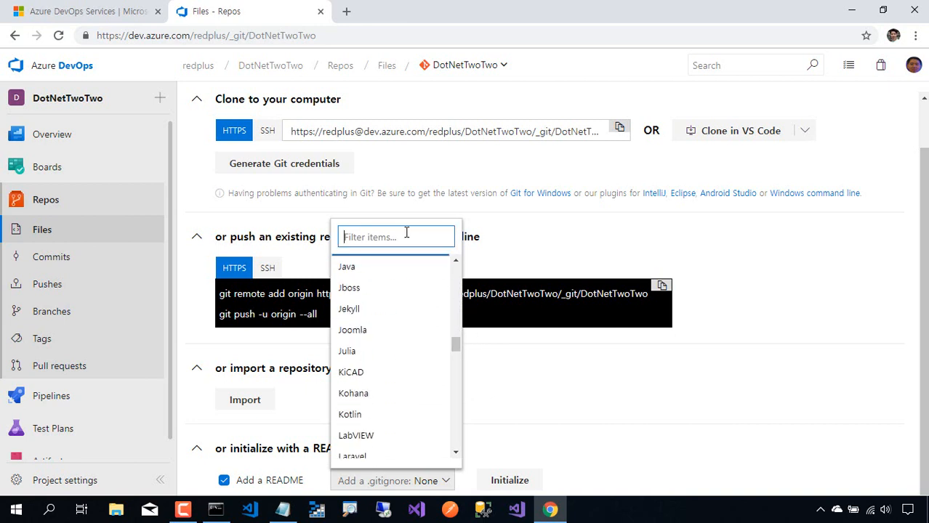
type("ㅠ")
key("BackSpace")
type("V")
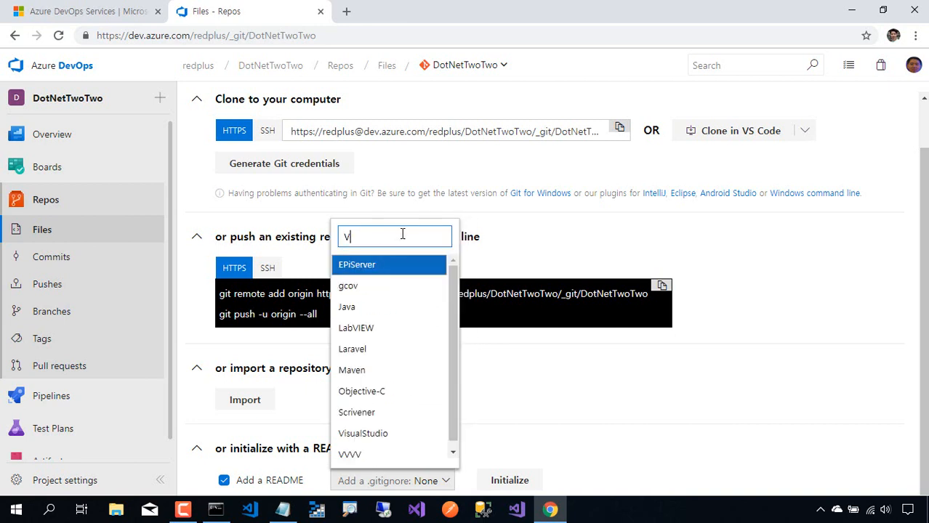
type("i")
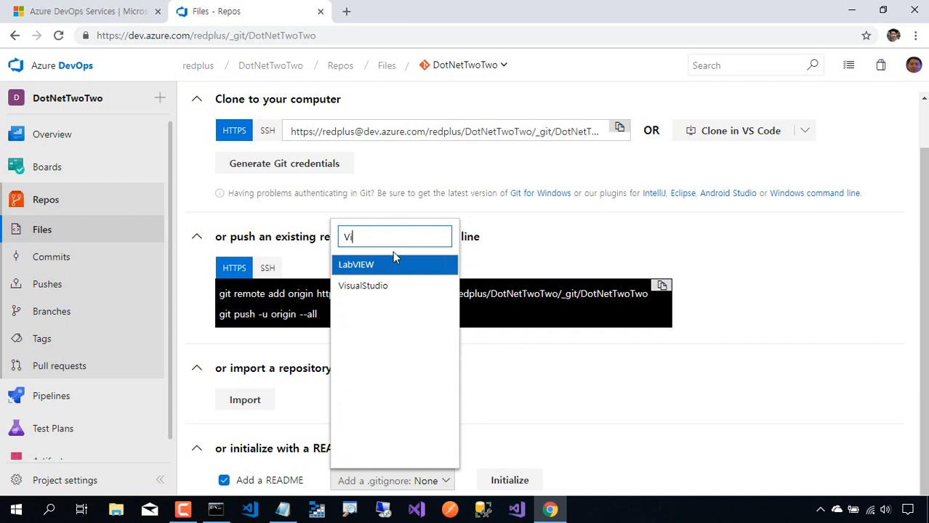
left_click(392, 286)
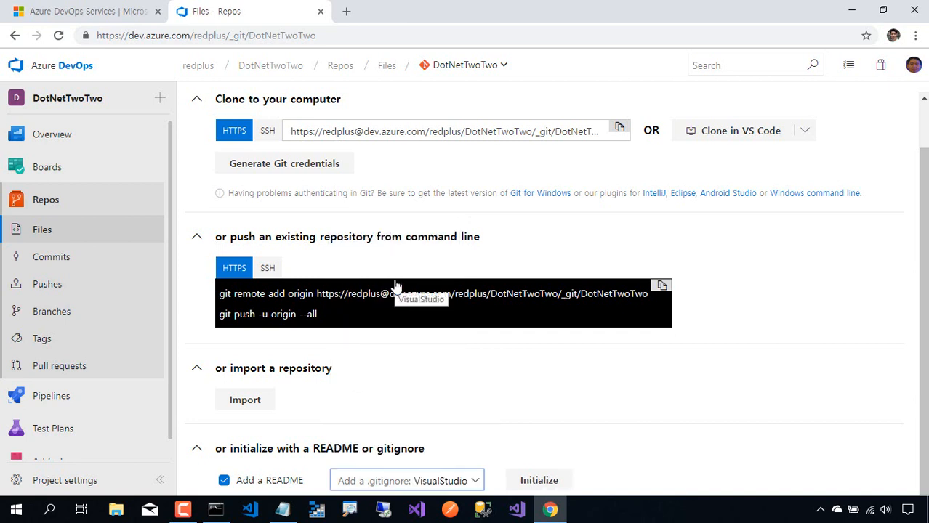
left_click(558, 486)
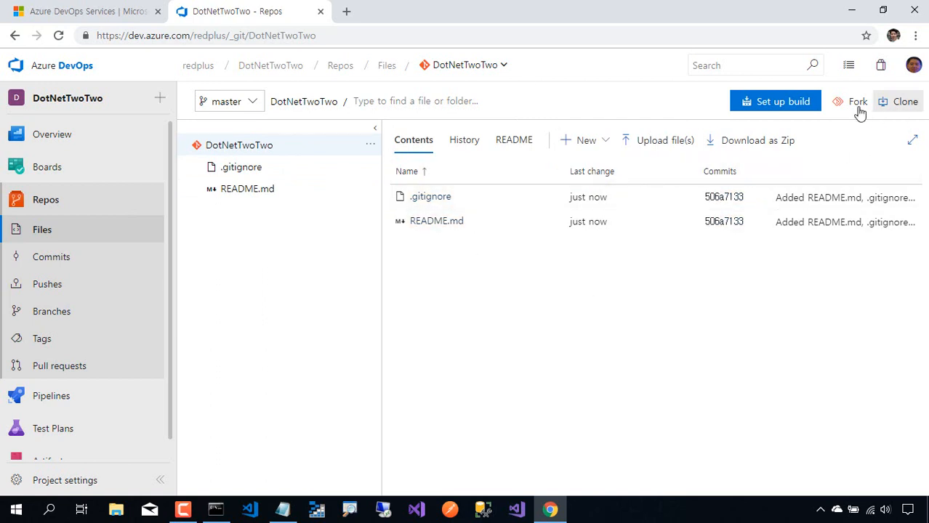
Clone the repository in Visual Studio, always opening such links with Microsoft Visual Studio Web Protocol Handler Selector.
left_click(907, 108)
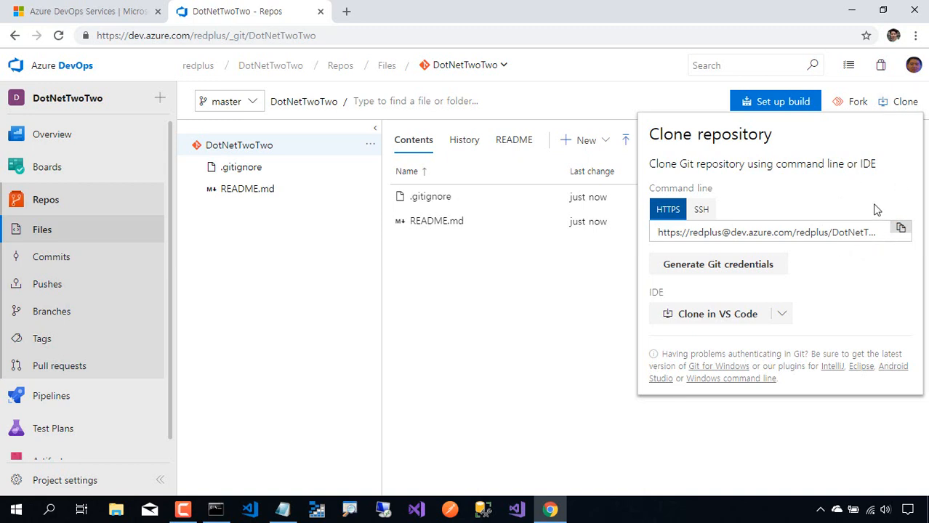
left_click(781, 314)
left_click_drag(785, 353, 784, 461)
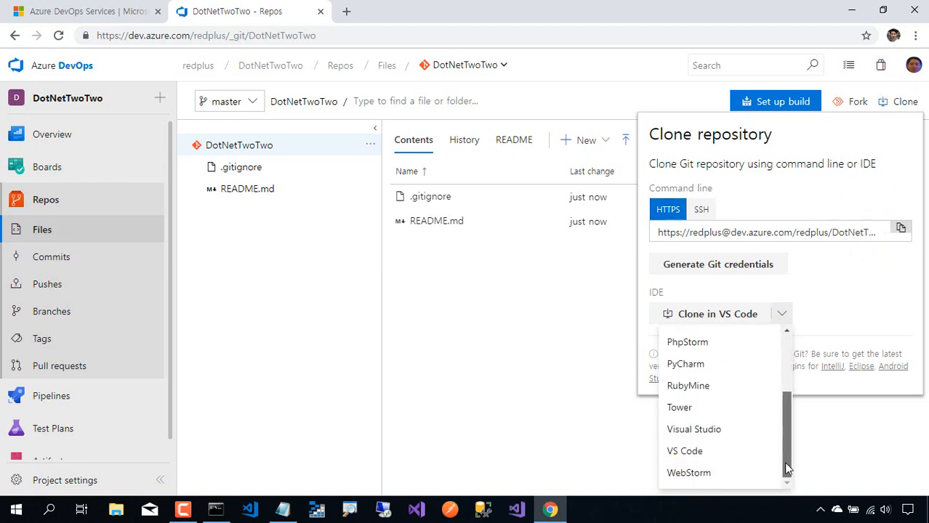
left_click(732, 436)
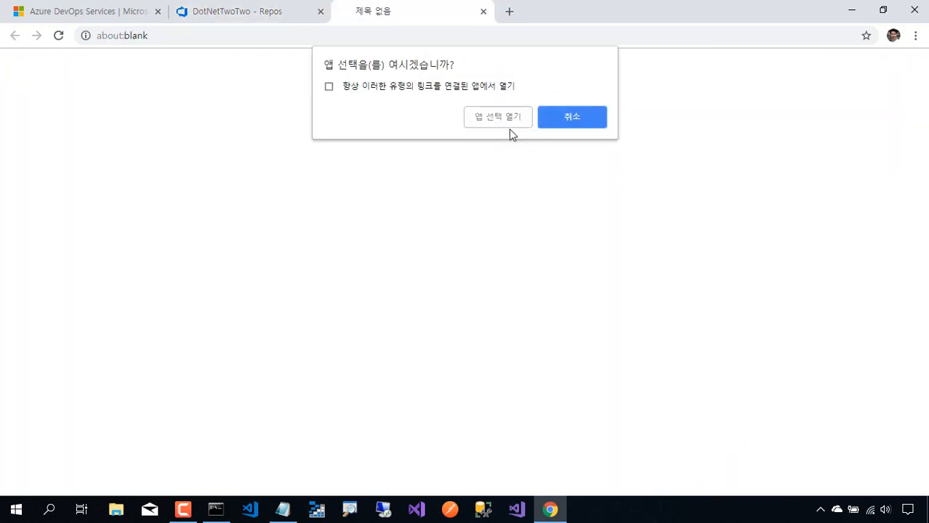
left_click(508, 124)
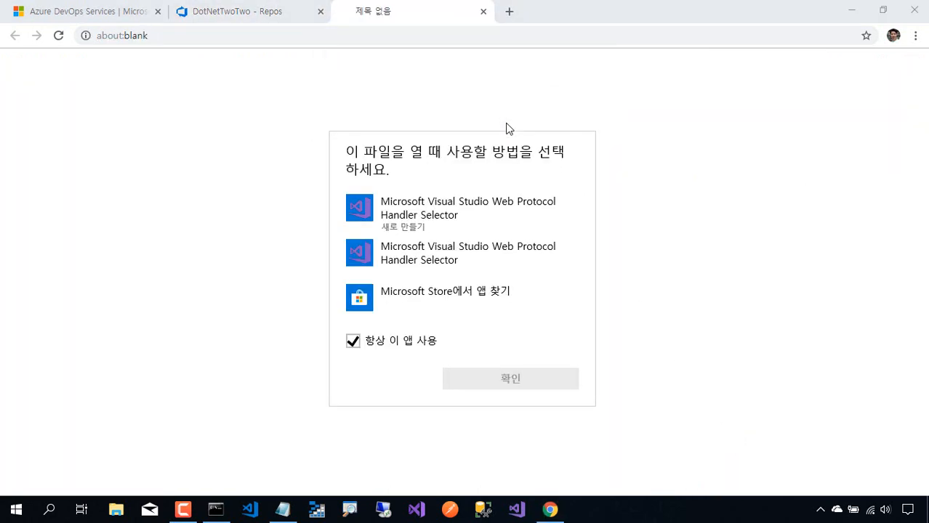
left_click(504, 199)
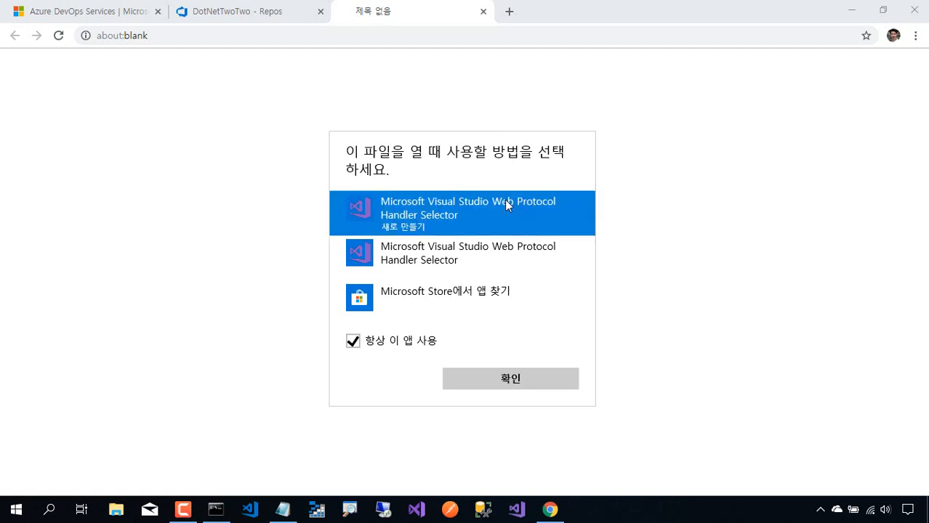
left_click(526, 382)
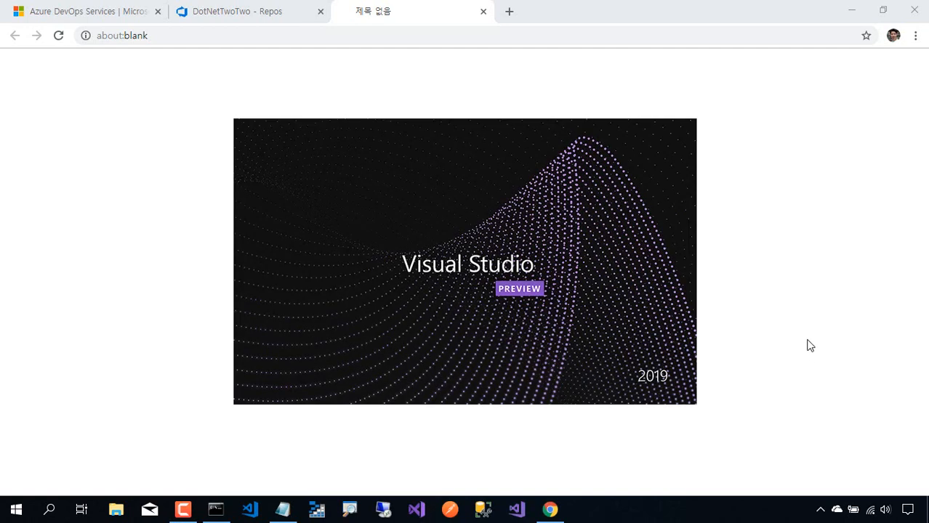
Revisit the repository page and the blank browser tab, and close the account sign-in dialog in Visual Studio.
left_click(250, 15)
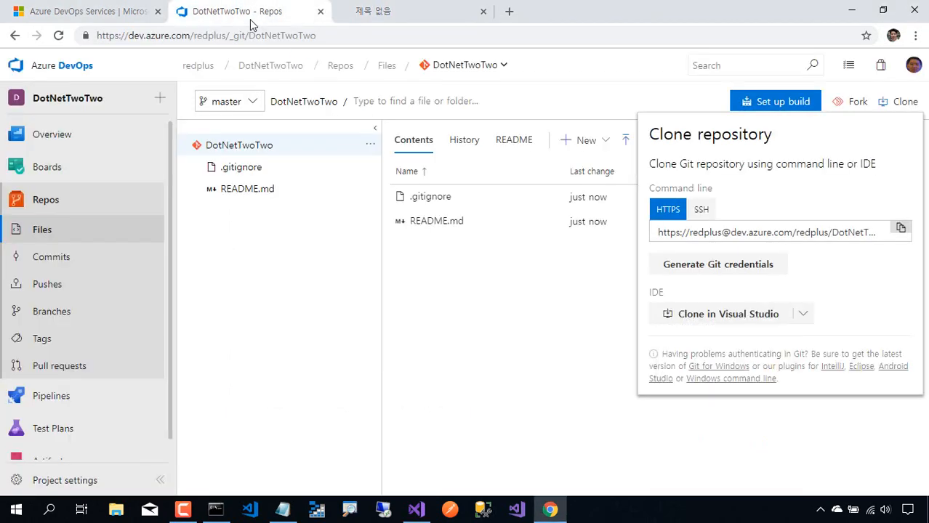
left_click(394, 19)
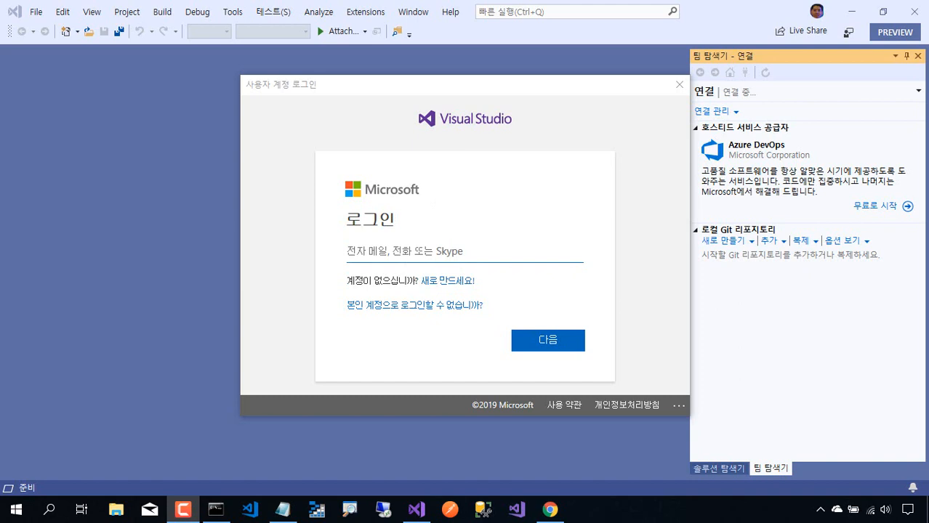
key("Escape")
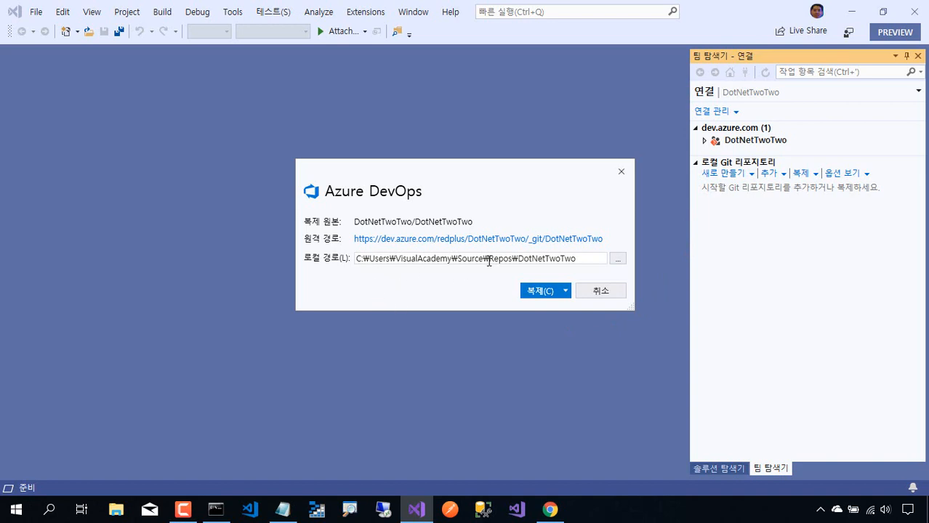
Set the clone's local path to C:\DotNetTwoTwo and clone the DotNetTwoTwo repository there.
left_click_drag(513, 261, 372, 259)
key("Delete")
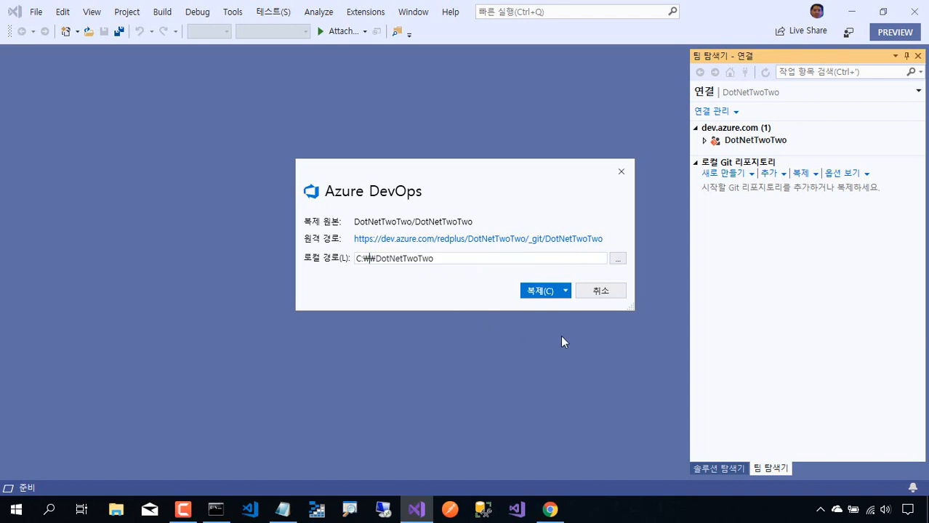
key("BackSpace")
left_click(545, 291)
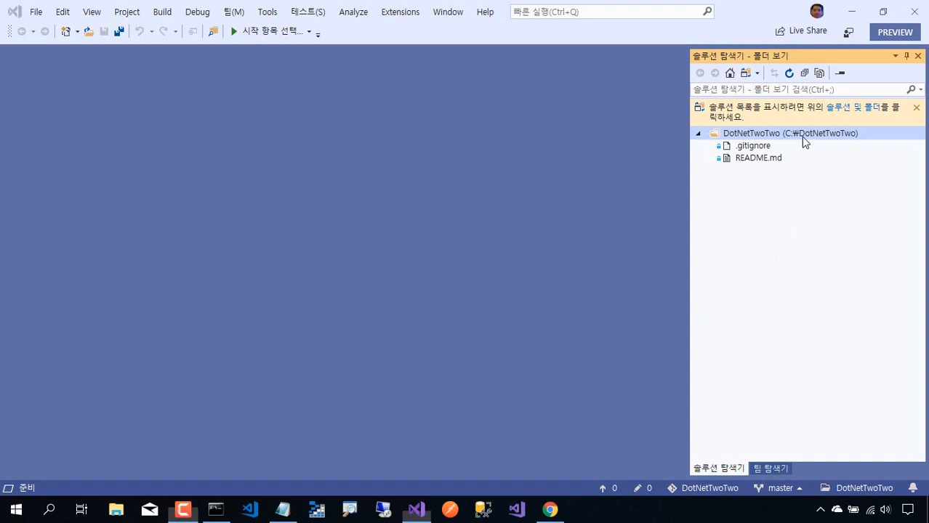
Review the commands available for the cloned DotNetTwoTwo folder and its list of solutions and folders.
right_click(805, 141)
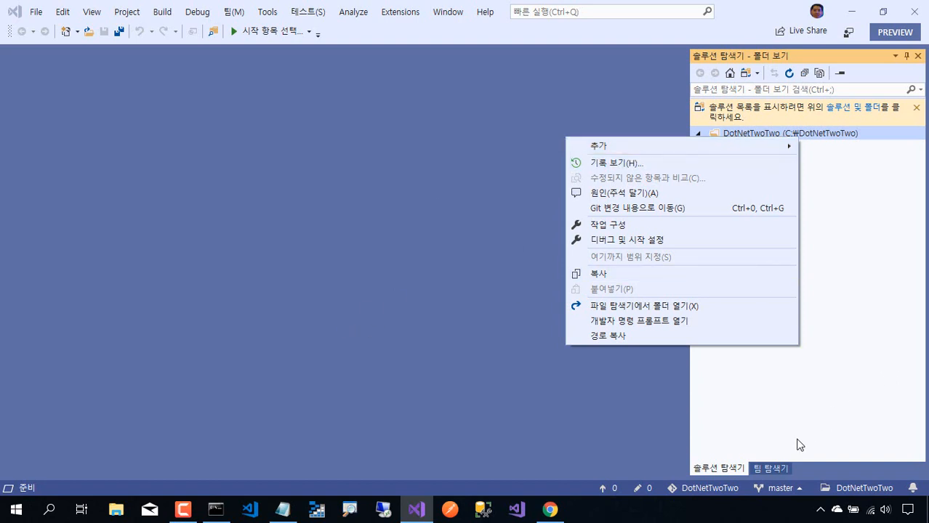
left_click(873, 221)
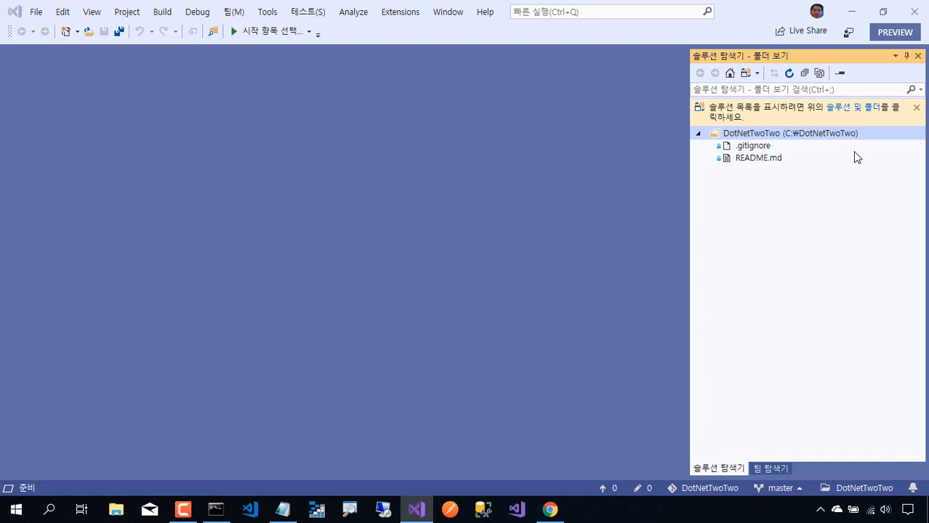
left_click(856, 114)
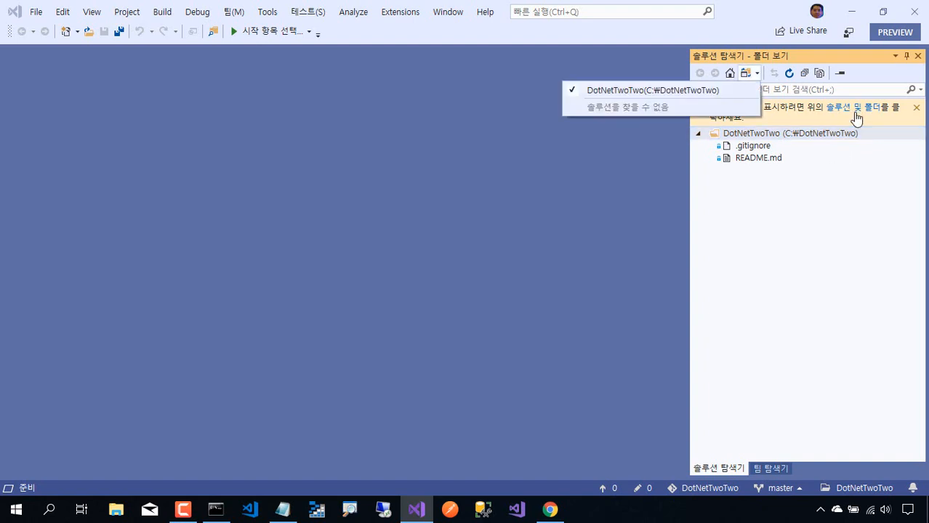
left_click(523, 247)
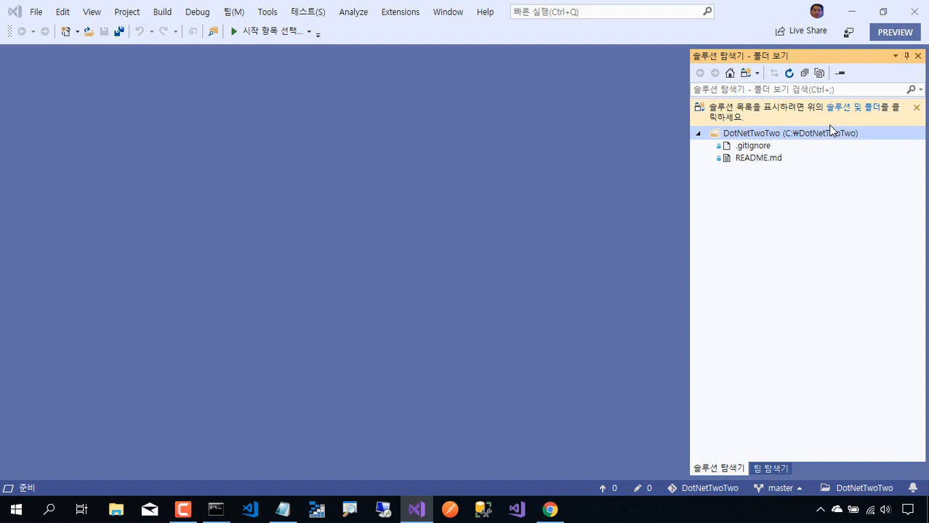
Start a new project, searching the templates for "Web" and choosing the C# ASP.NET Core web application.
left_click(33, 13)
mouse_move(112, 29)
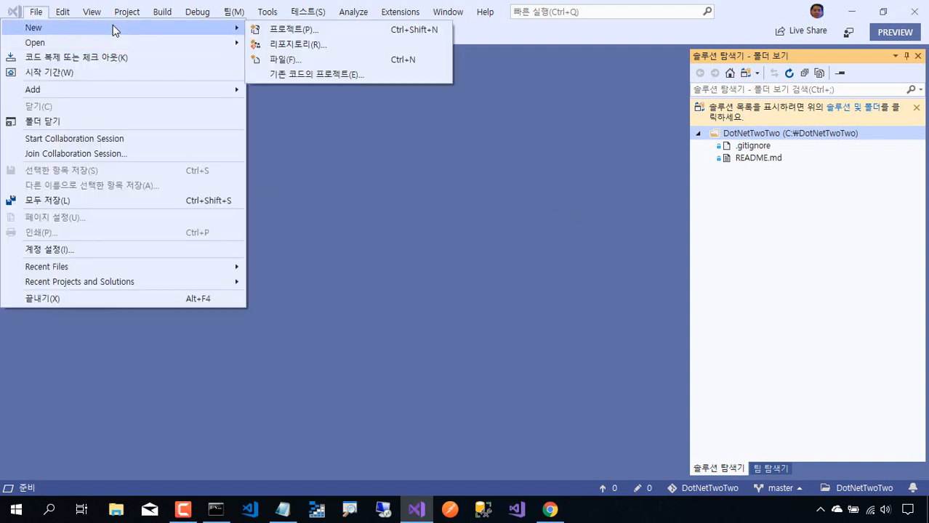
left_click(298, 30)
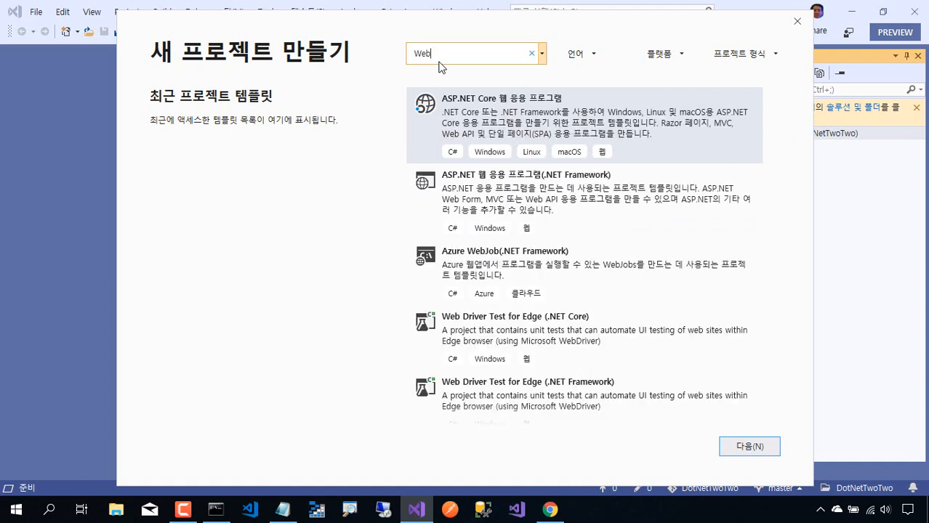
left_click(596, 116)
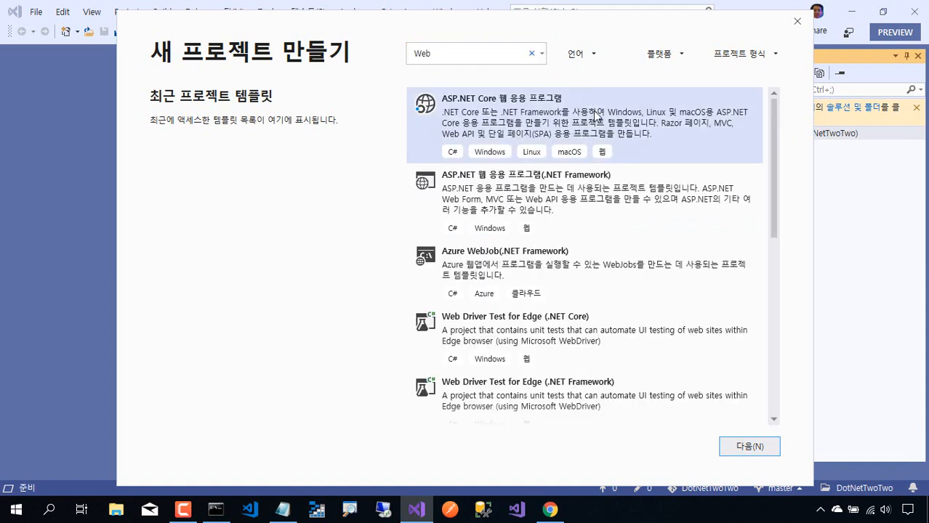
left_click(763, 451)
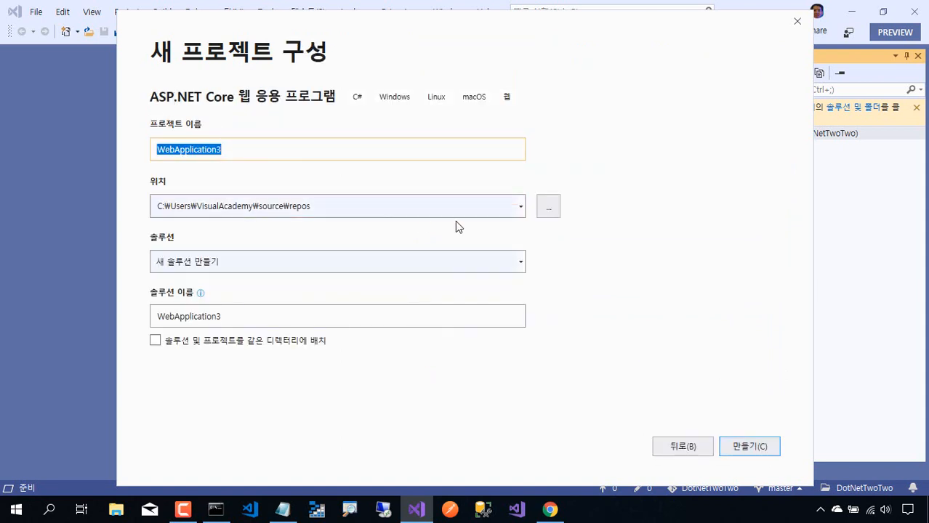
Set the new project's location to the C:\DotNetTwoTwo folder.
left_click(547, 216)
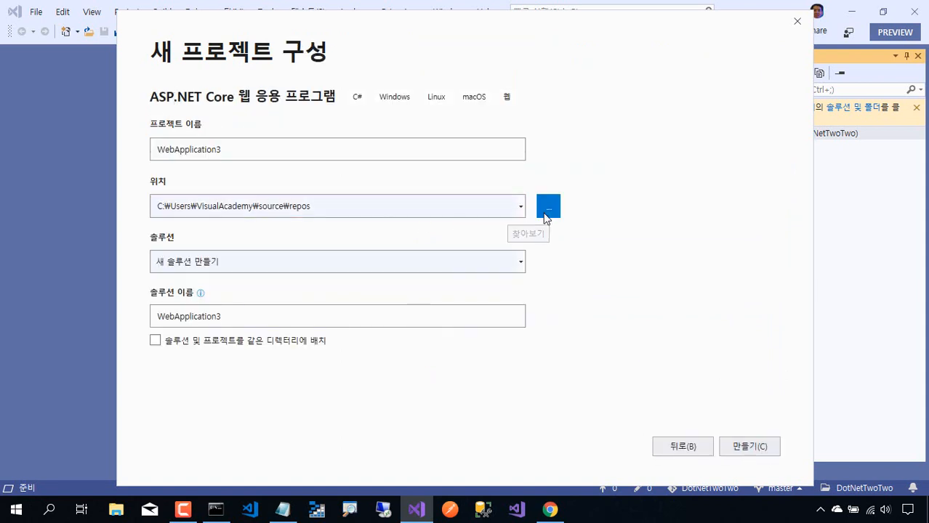
scroll(194, 207, "down", 1)
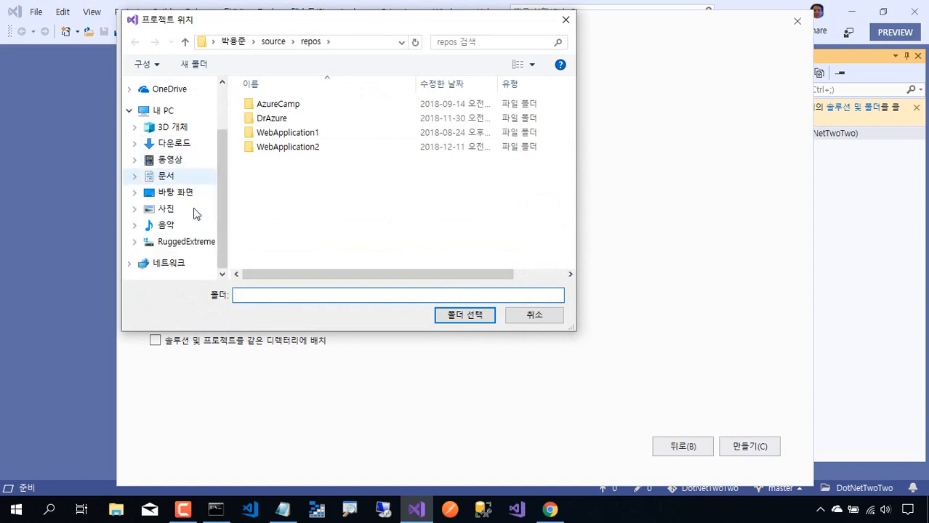
left_click(184, 247)
double_click(325, 119)
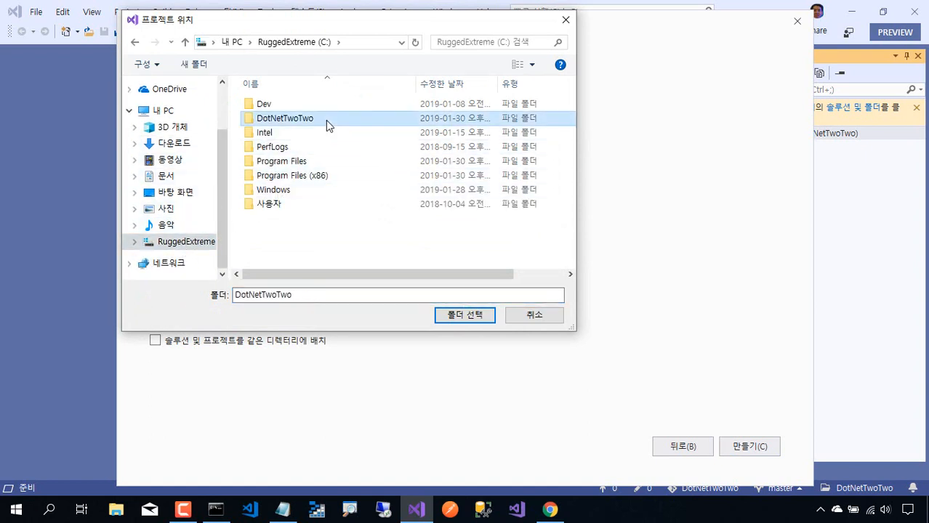
left_click(456, 321)
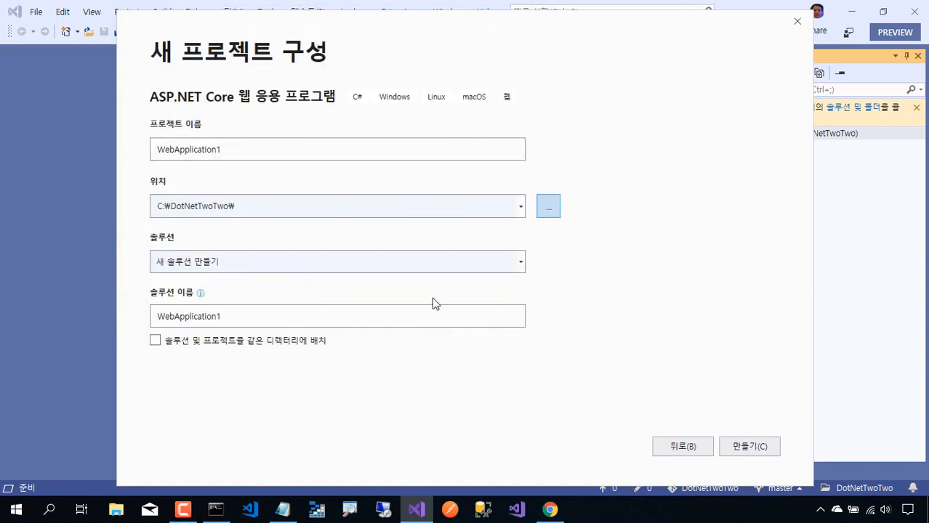
Name the project and its solution DotNetTwoTwo and continue to the ASP.NET Core template options.
double_click(263, 148)
type("Dot")
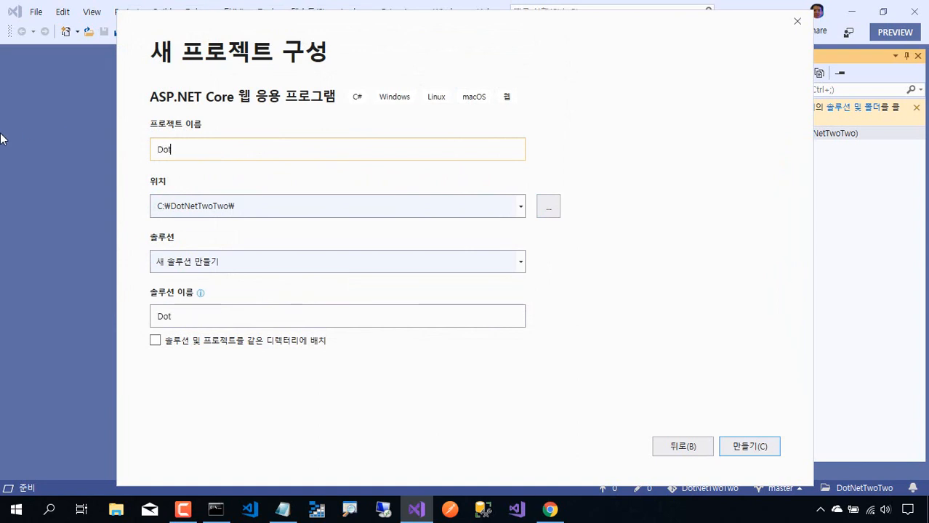
type("NetTwoTwo")
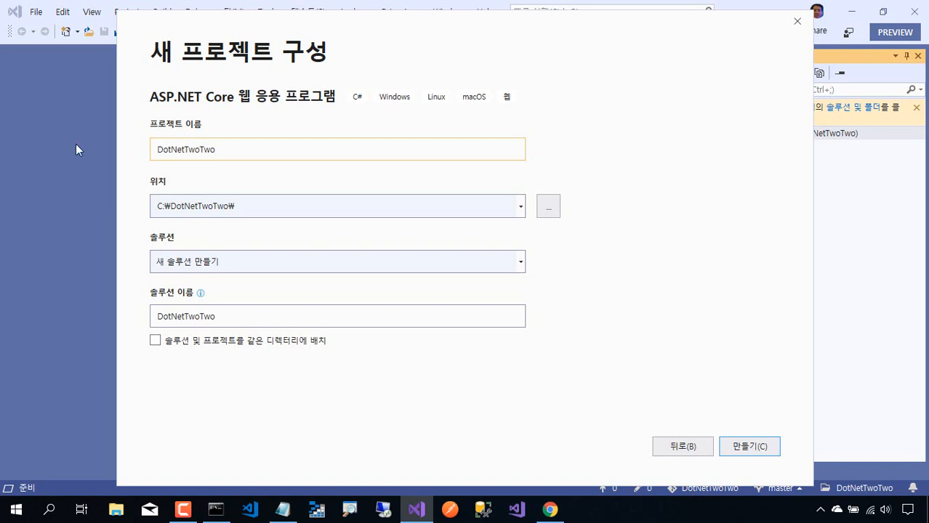
left_click(765, 453)
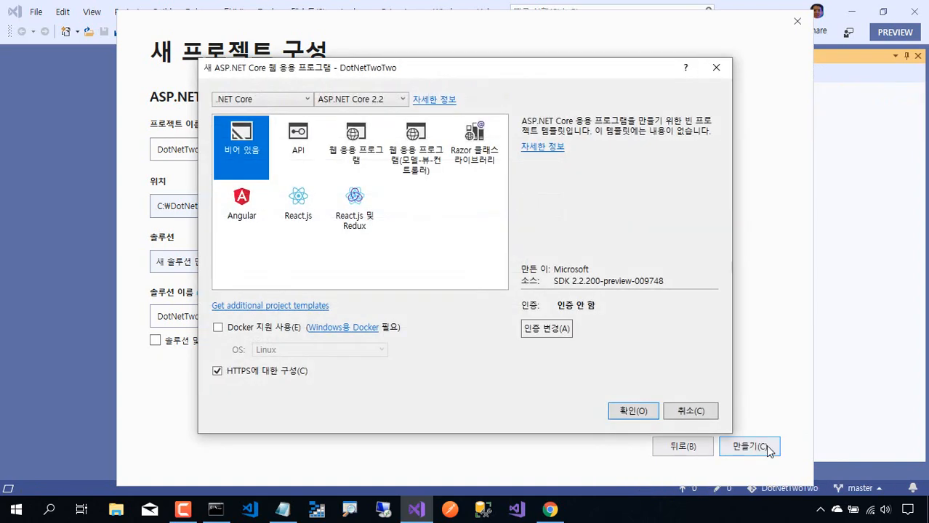
Create the project from the Model-View-Controller web application template on ASP.NET Core 2.2 and close its overview page.
left_click(391, 102)
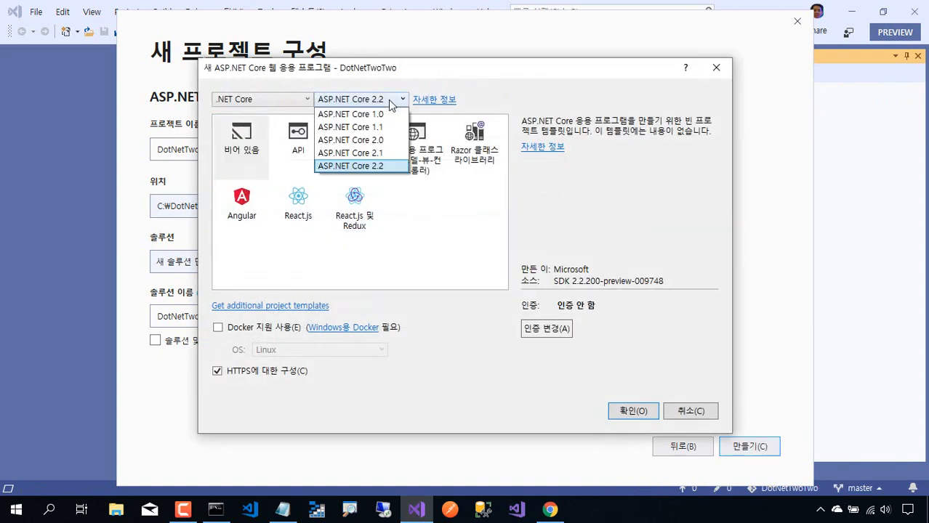
left_click(391, 102)
left_click(422, 172)
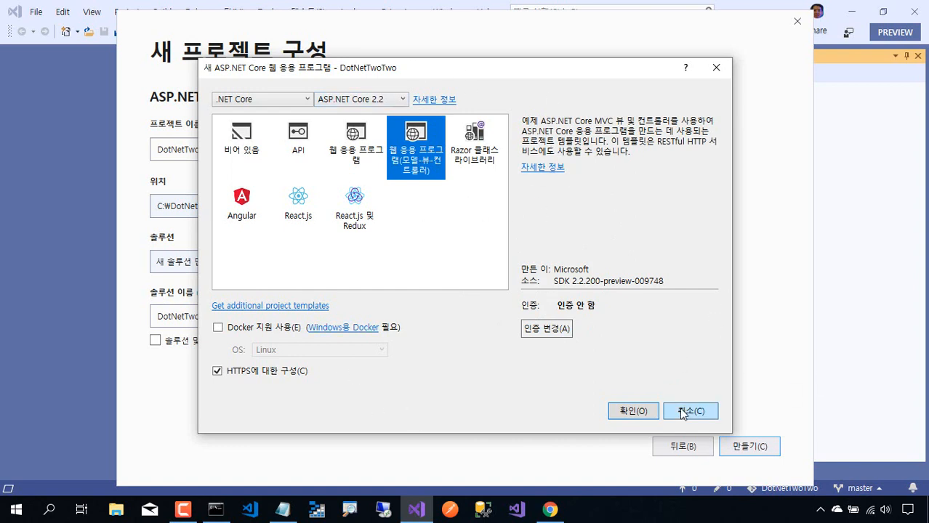
left_click(657, 418)
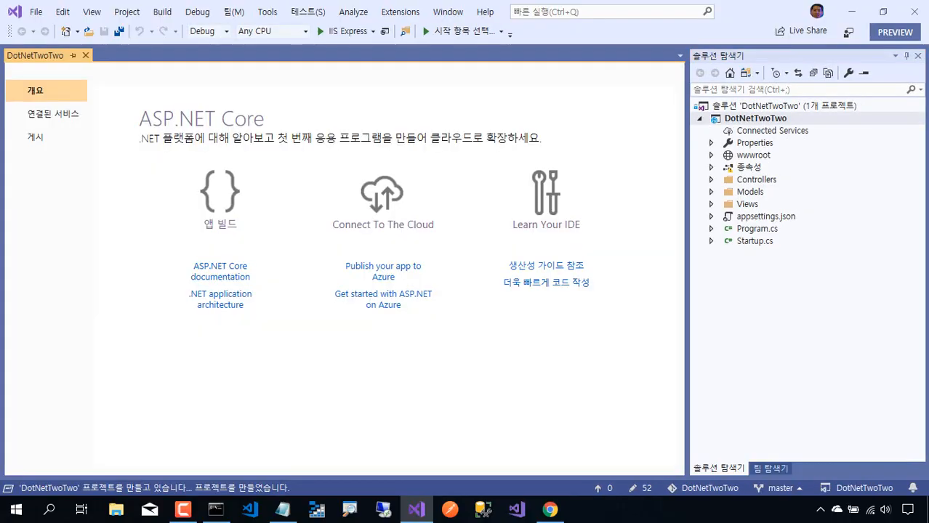
left_click(86, 56)
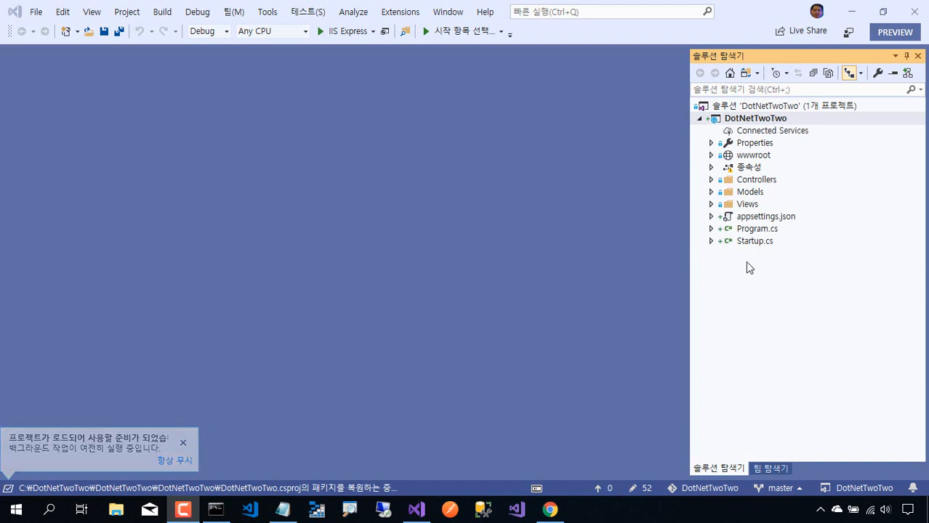
Examine the NuGet and SDK entries under the DotNetTwoTwo project's dependencies.
left_click(712, 217)
left_click(712, 217)
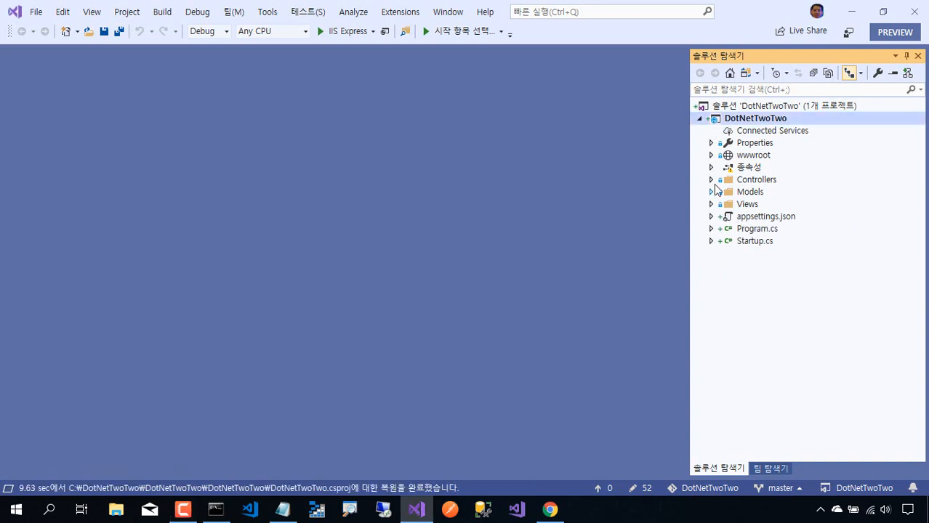
left_click(712, 167)
left_click(724, 191)
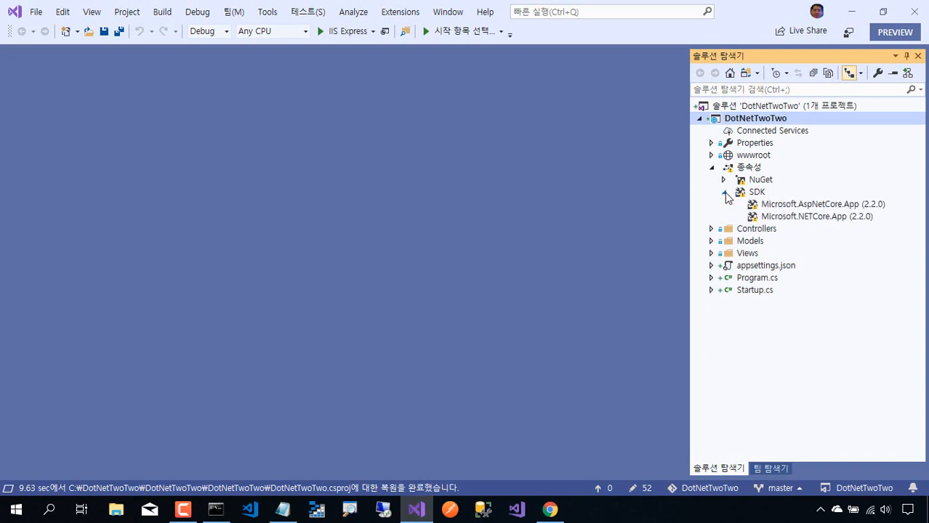
left_click(725, 181)
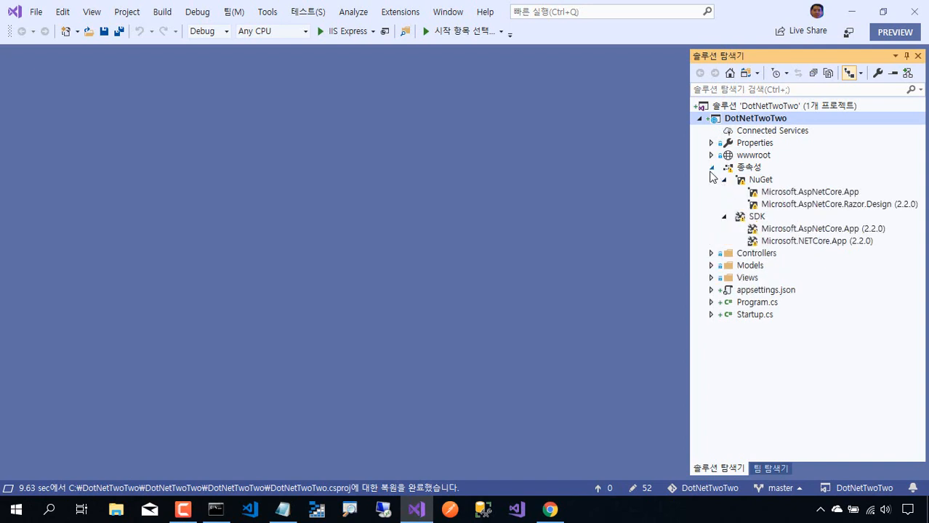
left_click(711, 169)
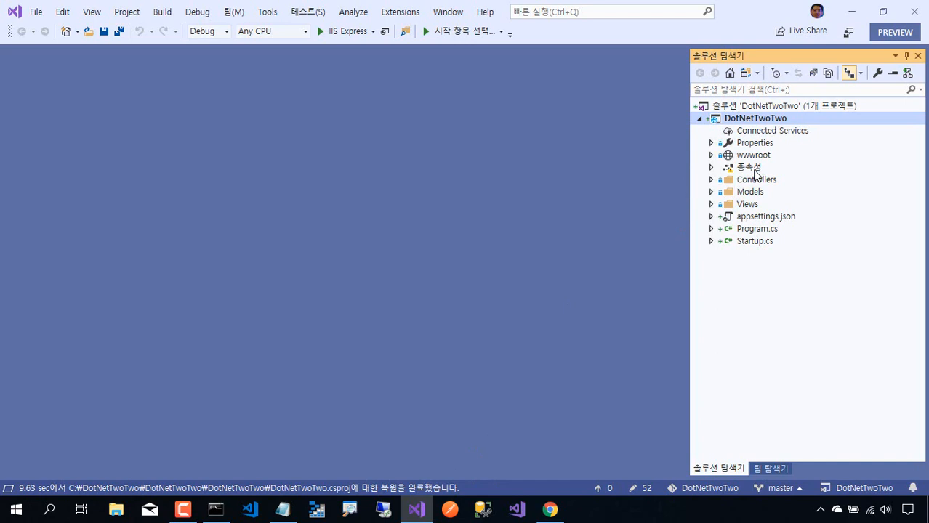
Save all files of the solution and recheck the project's dependencies.
left_click(117, 37)
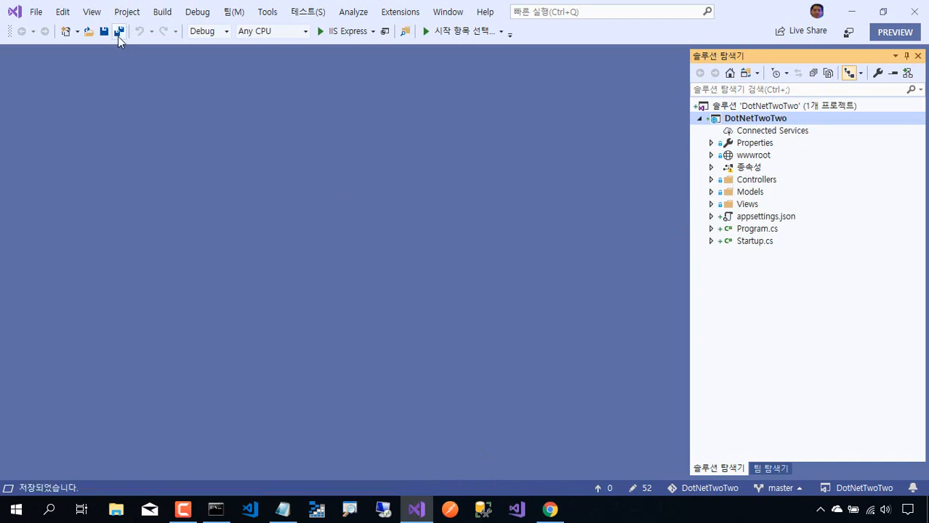
left_click(711, 168)
left_click(712, 169)
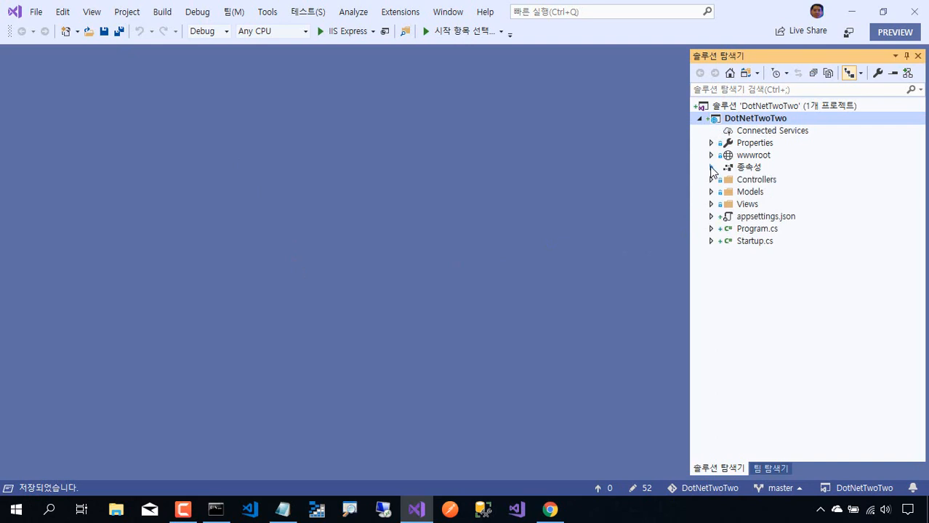
Set DotNetTwoTwo as the startup project and run it without debugging.
right_click(818, 125)
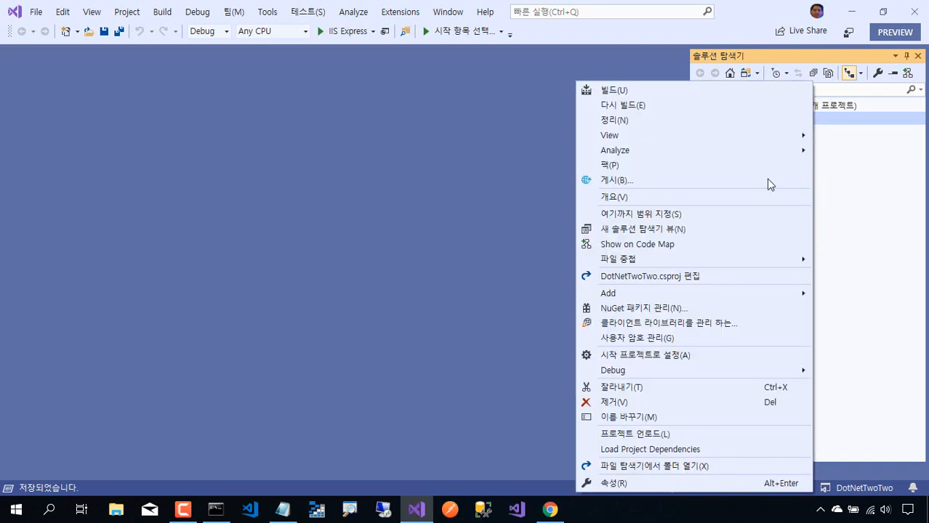
left_click(716, 359)
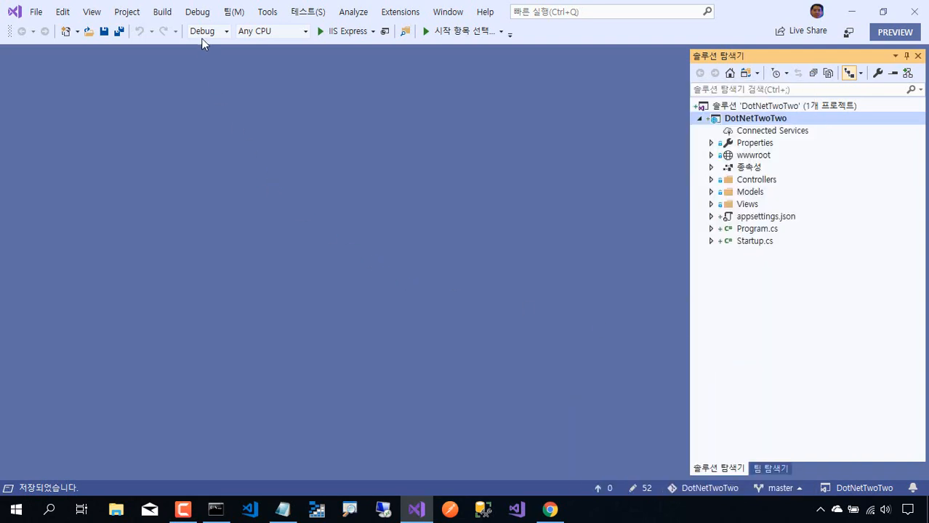
left_click(197, 11)
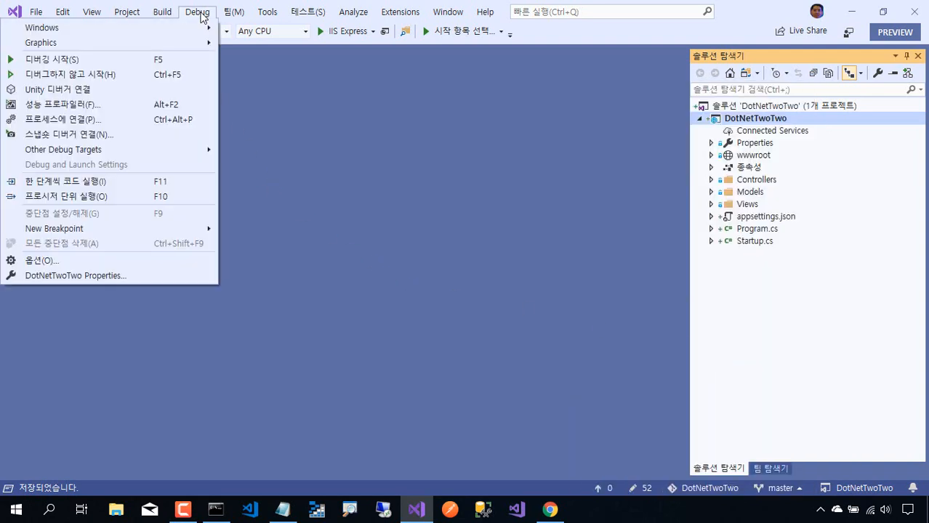
left_click(138, 73)
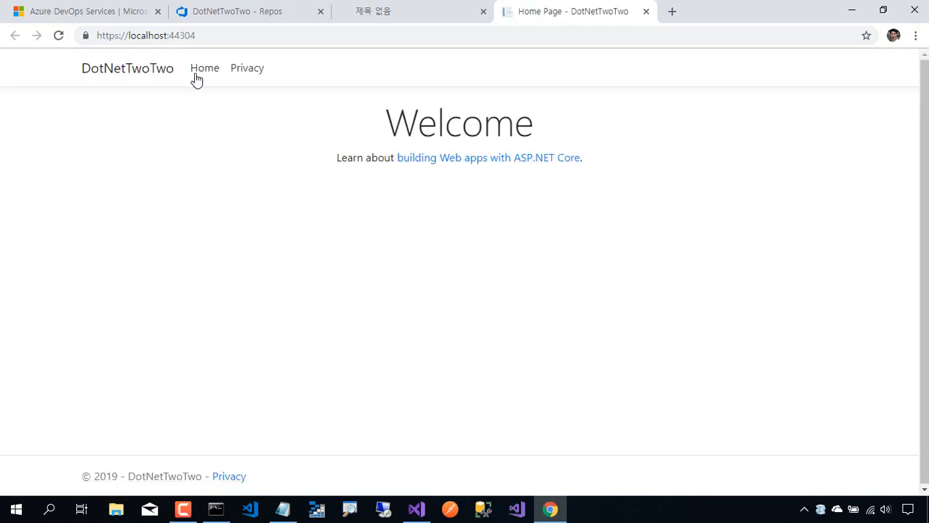
Check the running site by switching between its Privacy and Home pages, including through the DotNetTwoTwo brand link.
left_click(253, 78)
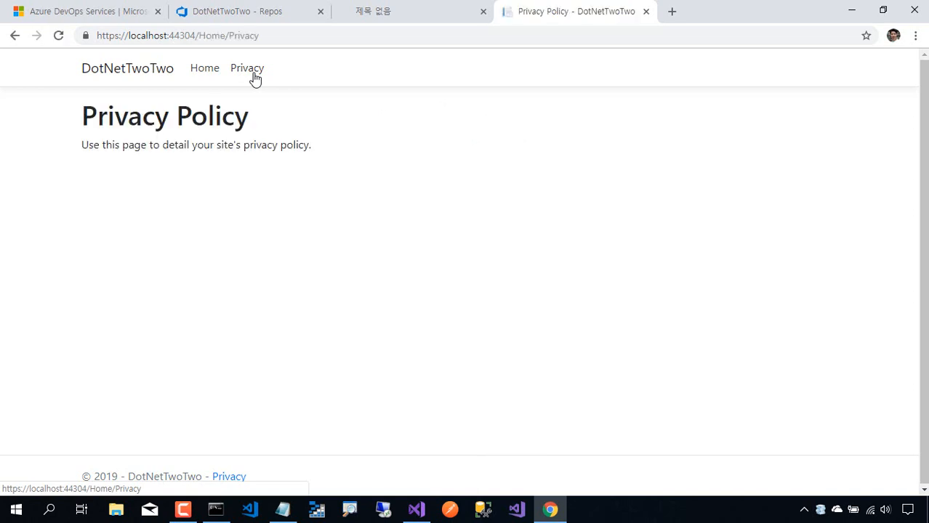
left_click(193, 77)
left_click(159, 77)
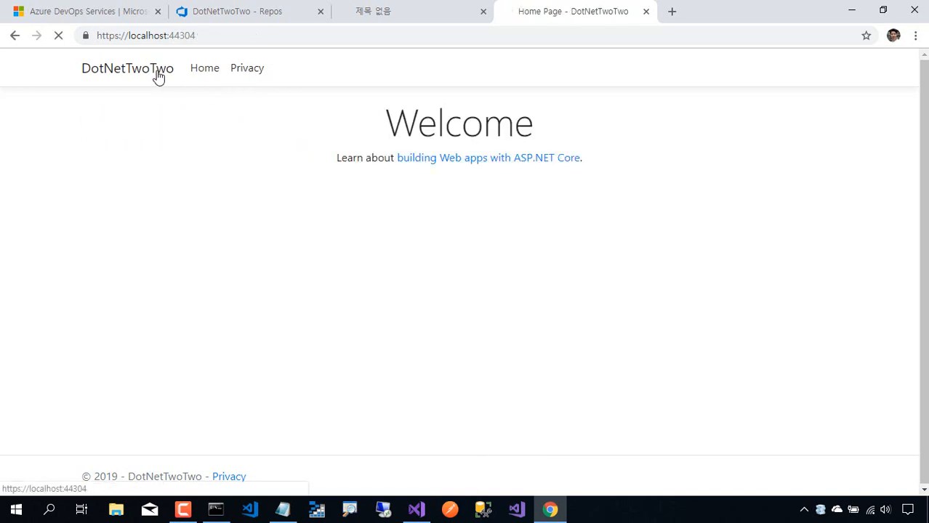
left_click(247, 70)
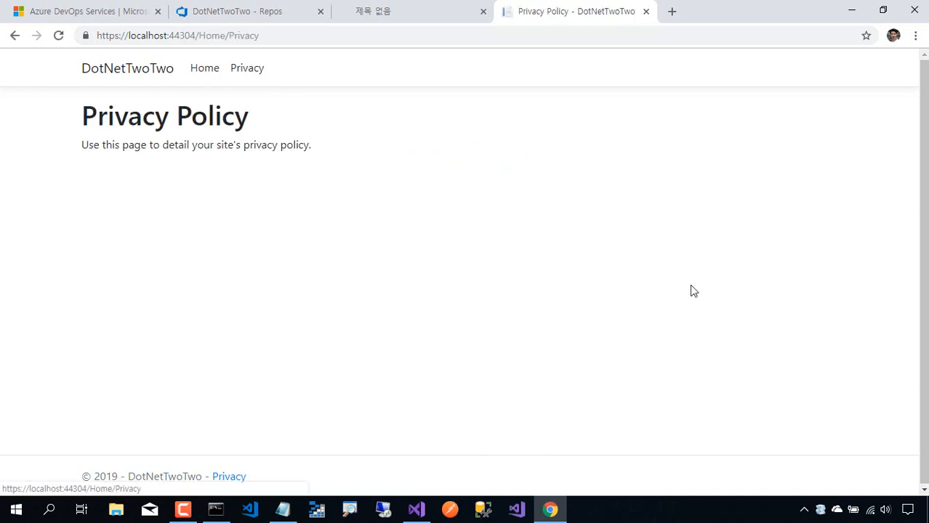
left_click(203, 70)
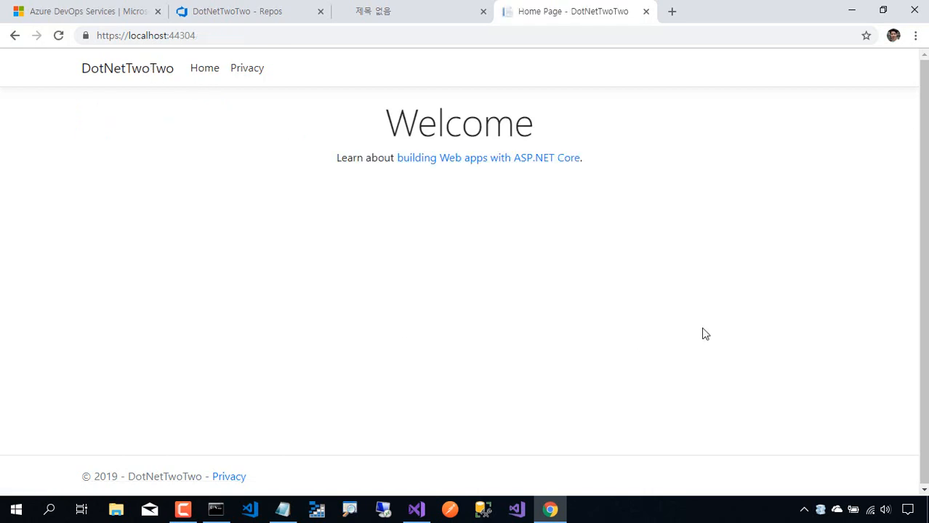
Return to Visual Studio, close the build output window and collapse the DotNetTwoTwo project in the solution tree.
left_click_drag(641, 145, 710, 216)
left_click(710, 215)
left_click(852, 14)
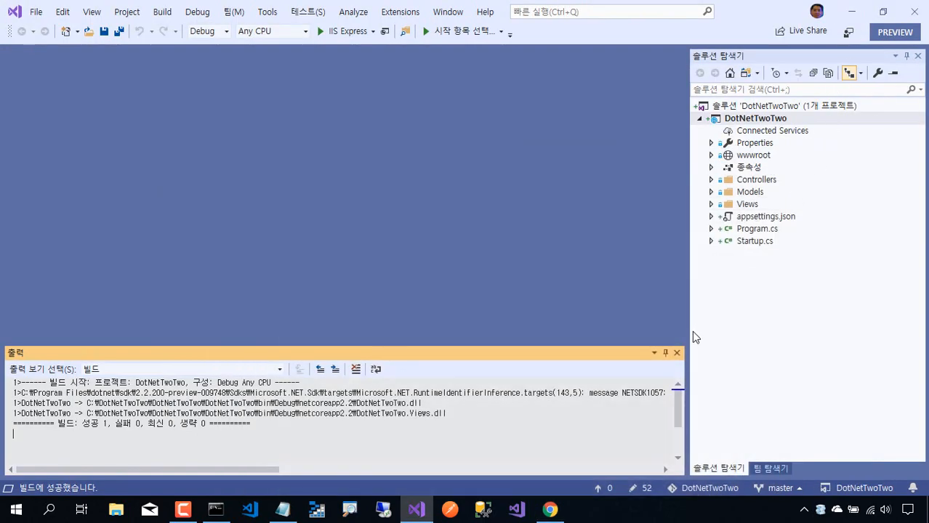
left_click(678, 353)
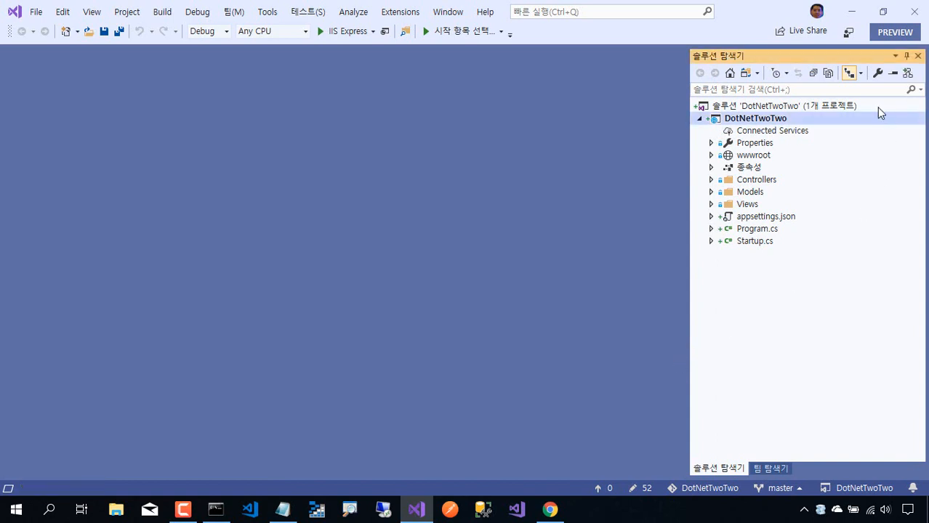
left_click(875, 107)
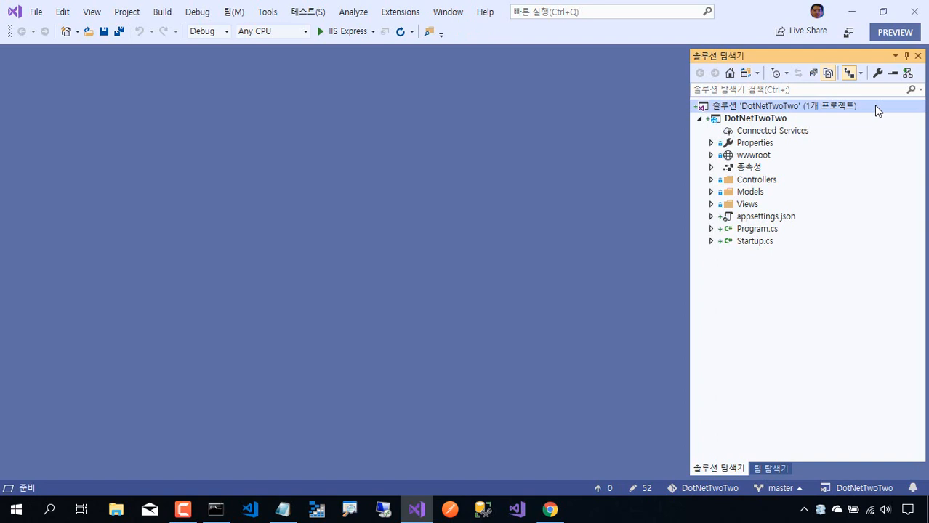
right_click(876, 107)
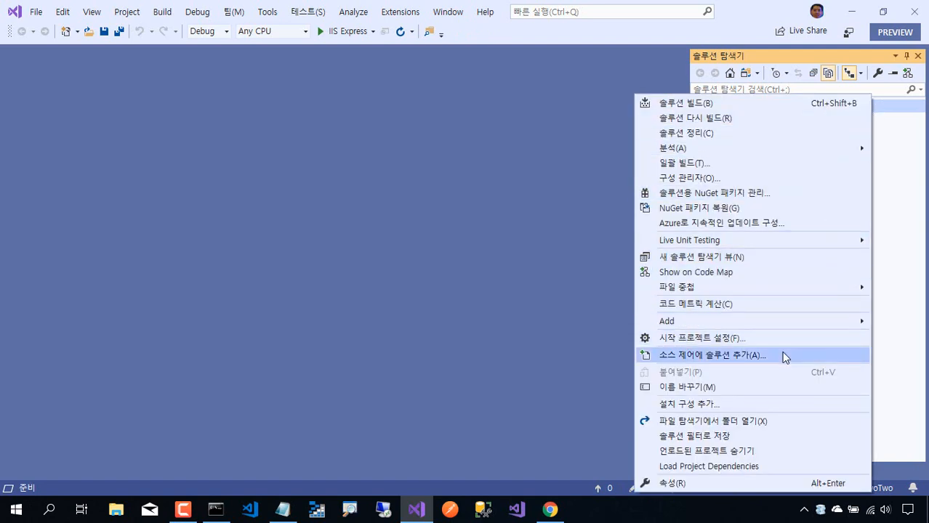
left_click(452, 316)
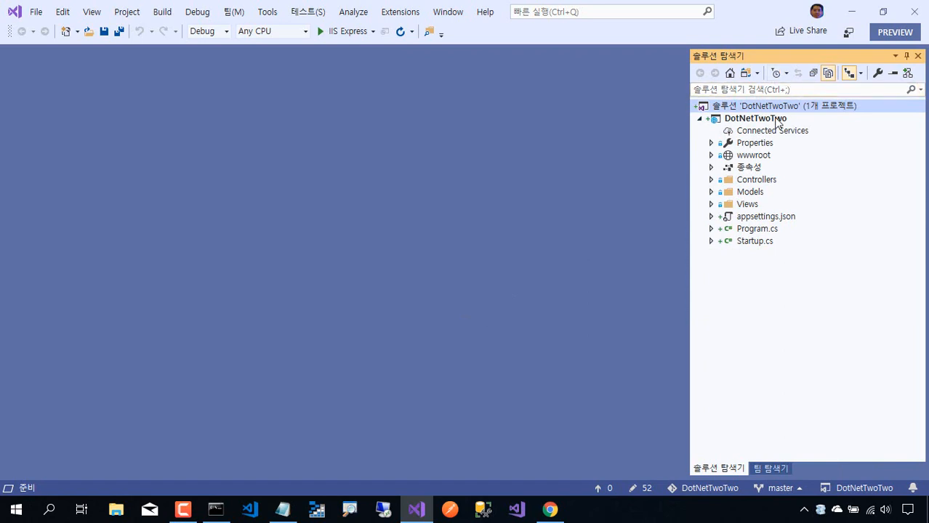
left_click(699, 119)
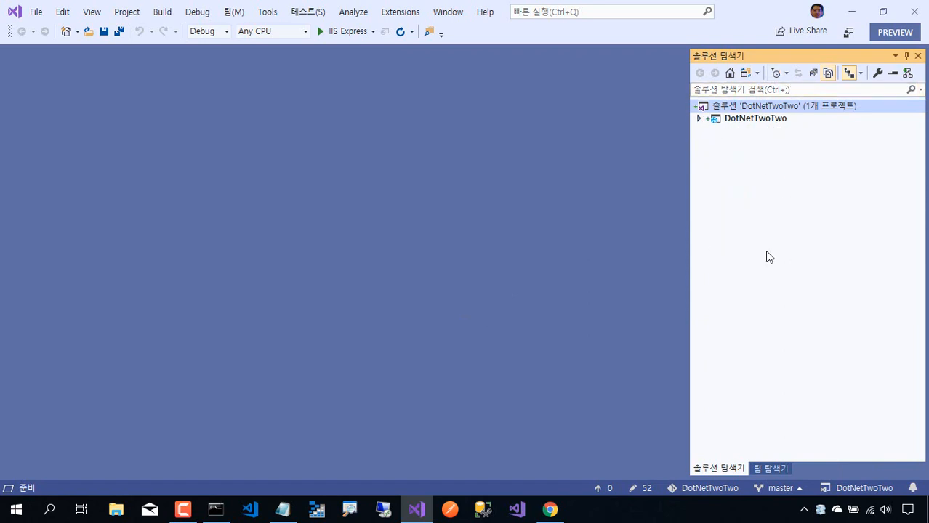
Open the repository's changes view in Team Explorer and review the full list of added files.
left_click(94, 13)
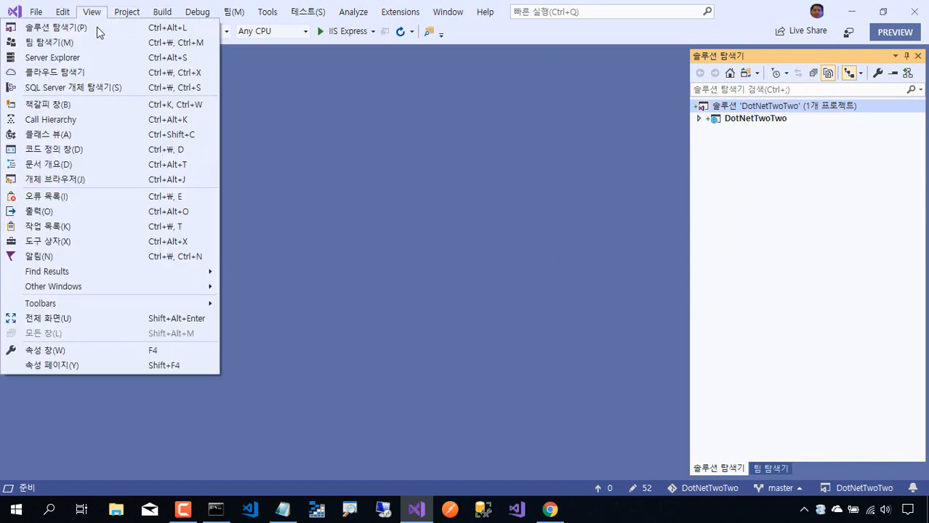
left_click(105, 44)
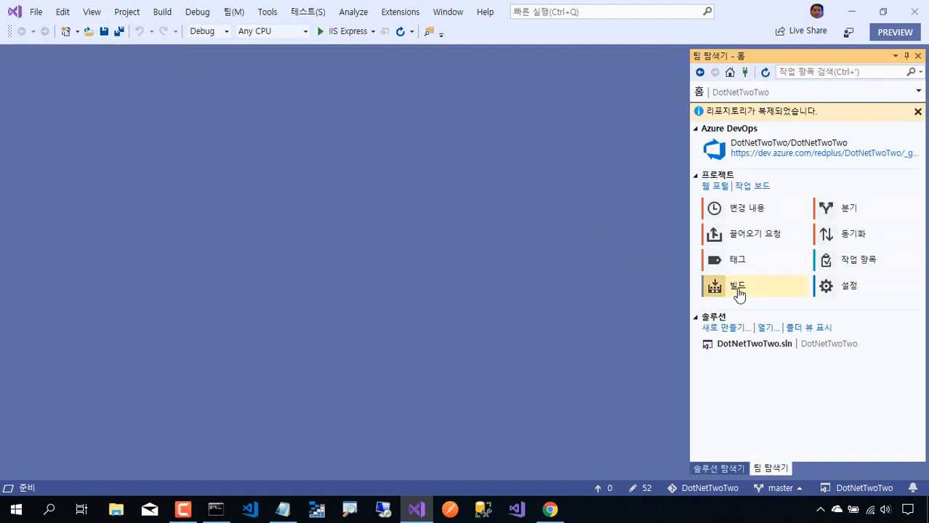
left_click(712, 214)
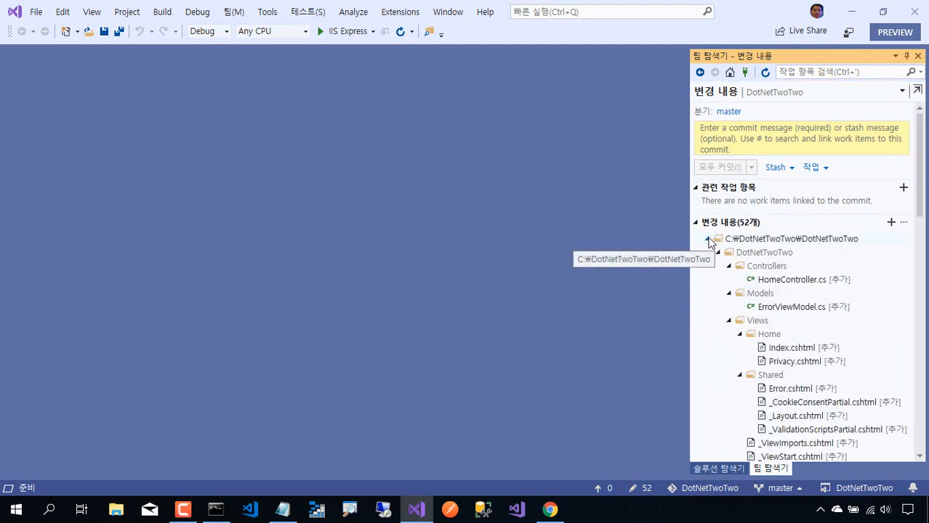
left_click(708, 240)
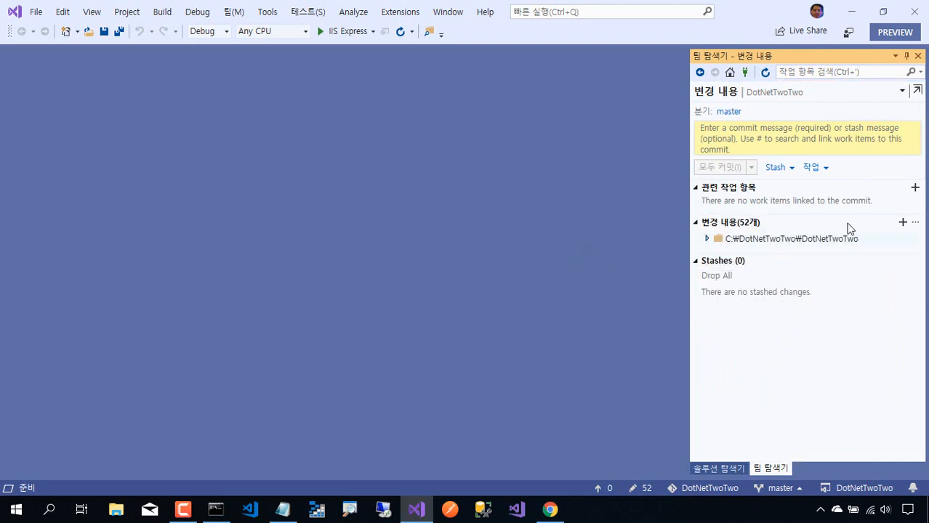
left_click(708, 238)
scroll(896, 299, "down", 5)
scroll(893, 307, "down", 15)
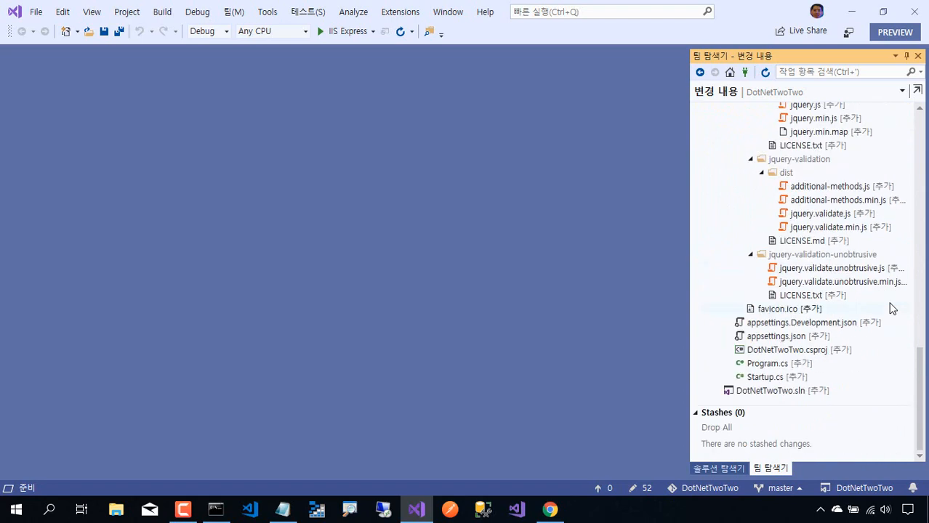
scroll(892, 308, "up", 20)
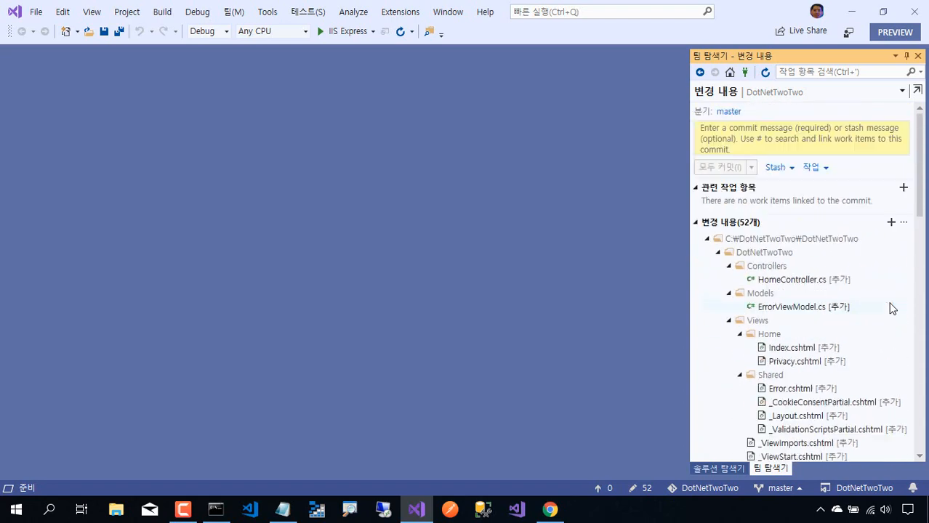
Commit all changes to the local repository with the message "로컬 Git에 처음으로 커밋" and open the synchronization view.
left_click(759, 140)
type("fh")
key("BackSpace")
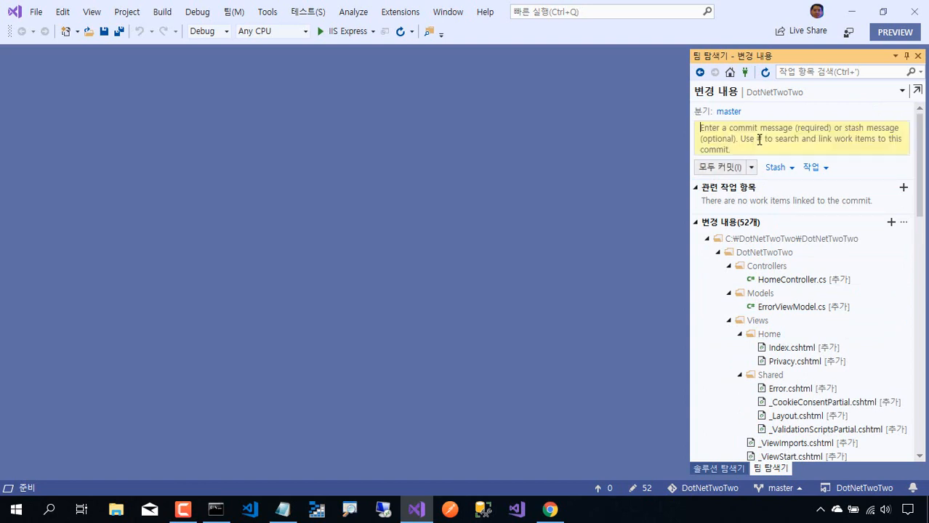
type("ㄹ")
type("로컬 Git")
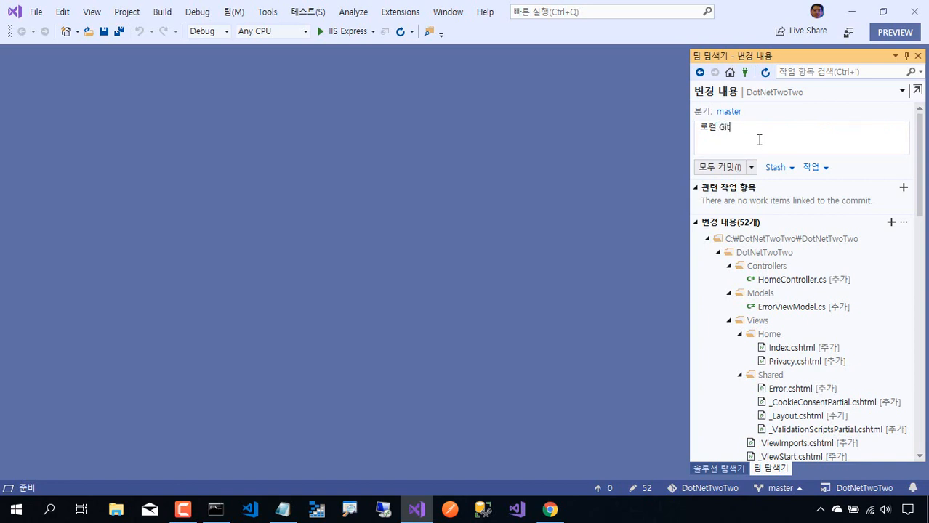
type("에 커처음으로 커밋")
left_click(727, 168)
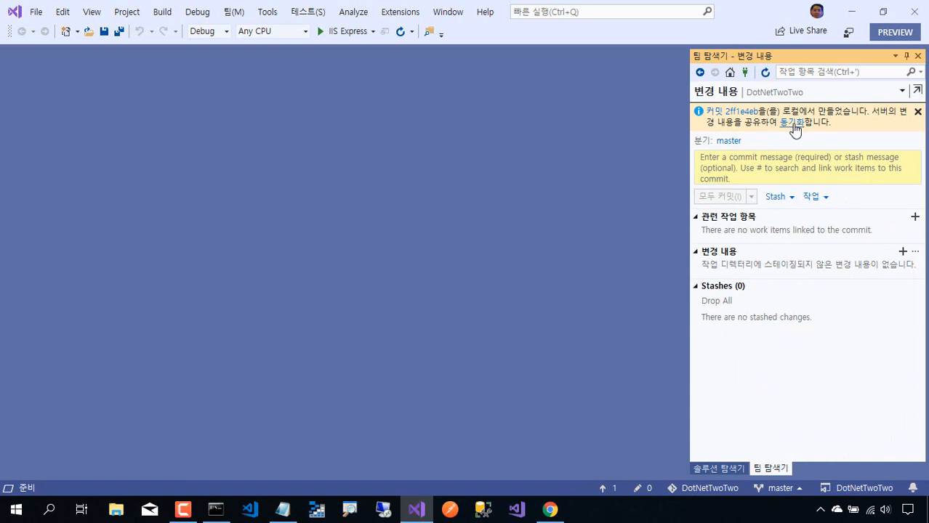
left_click(792, 124)
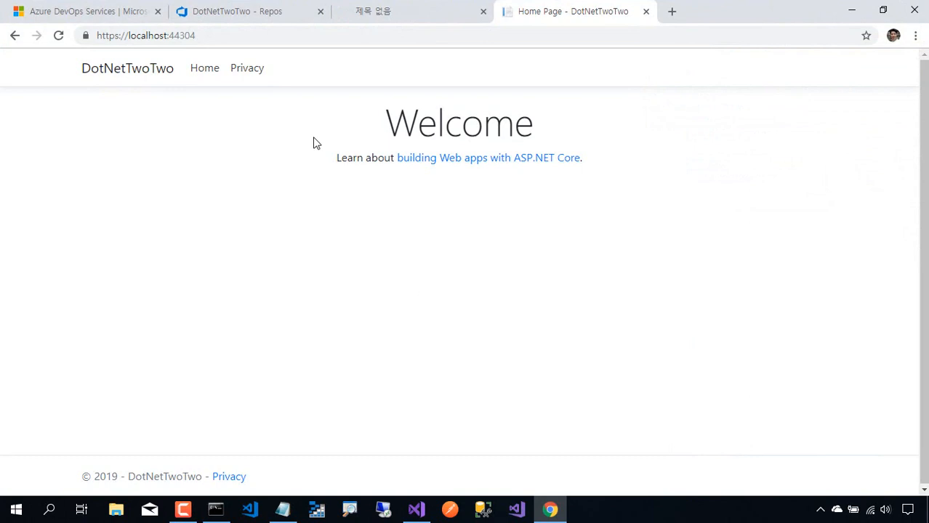
Switch to the Azure DevOps Repos page in Chrome and reload the DotNetTwoTwo repository's file list.
left_click(255, 15)
left_click(87, 228)
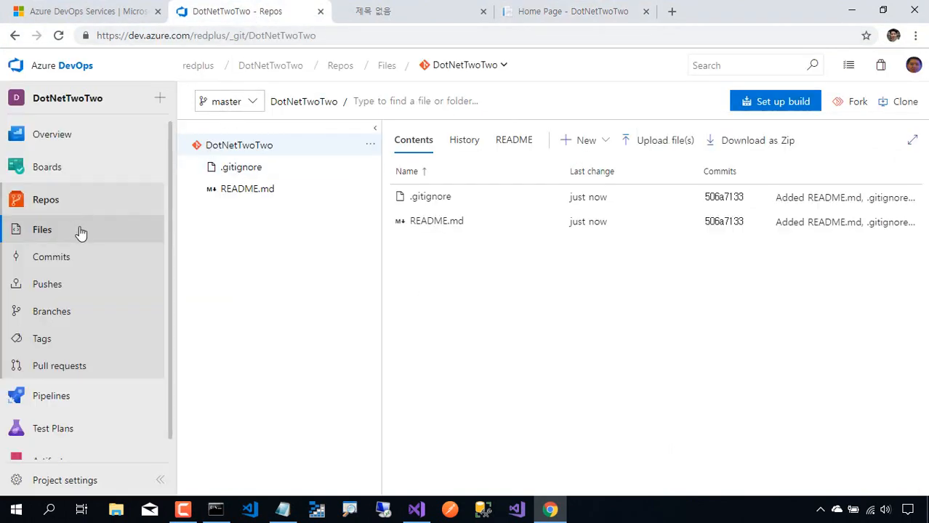
left_click(59, 35)
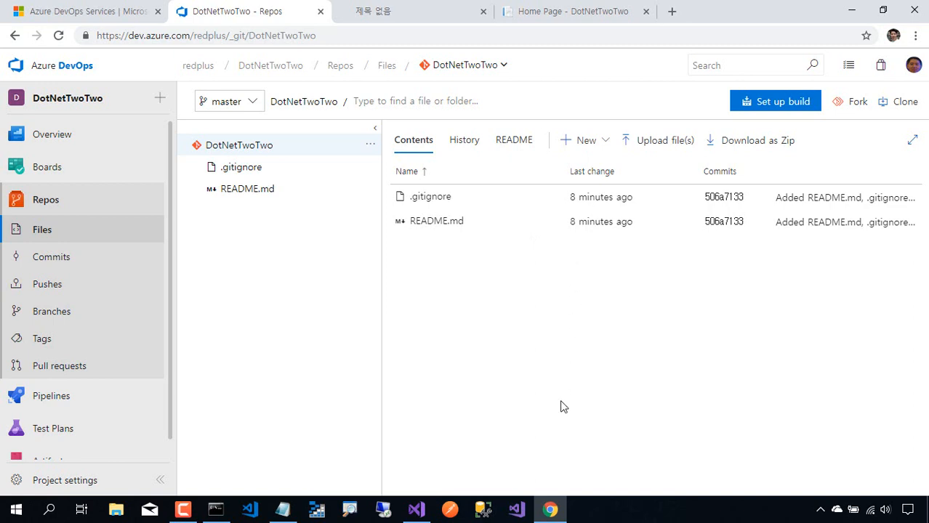
Switch back to Visual Studio and push the outgoing commit to the remote master branch.
left_click(417, 509)
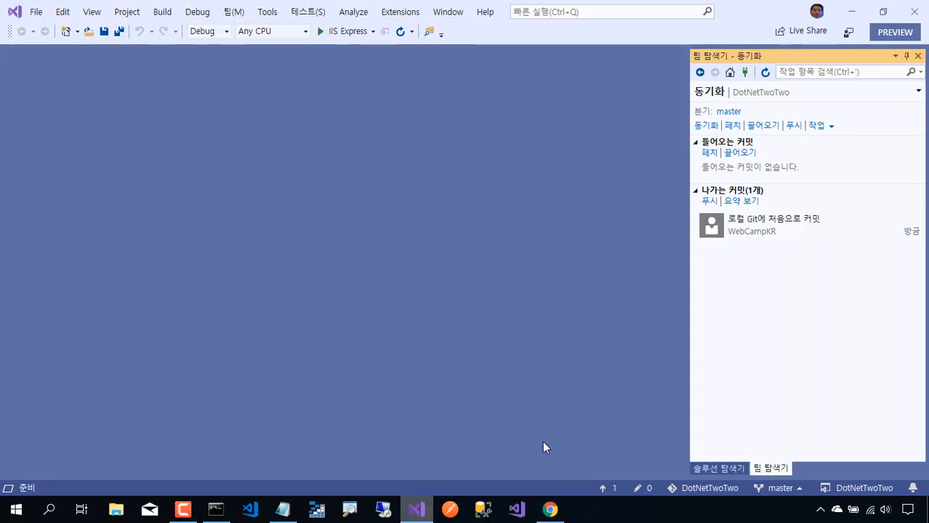
left_click(709, 202)
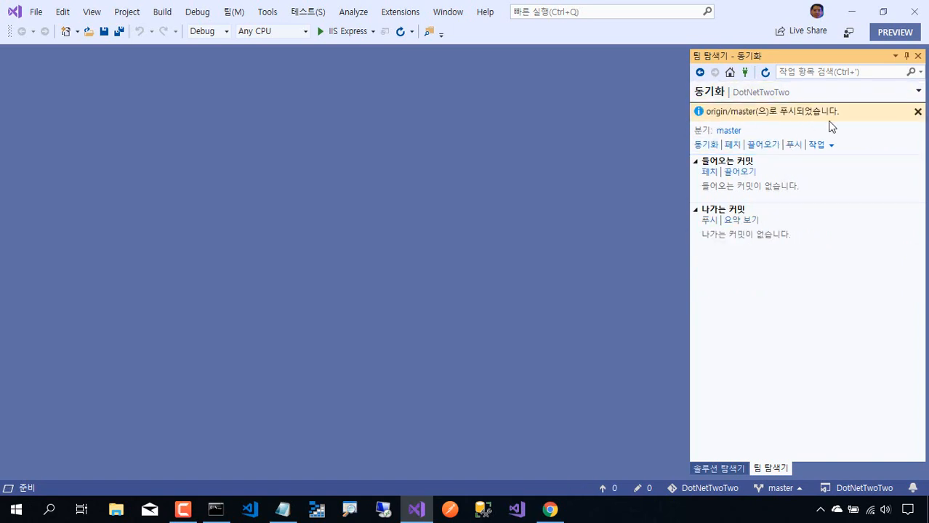
key("F10")
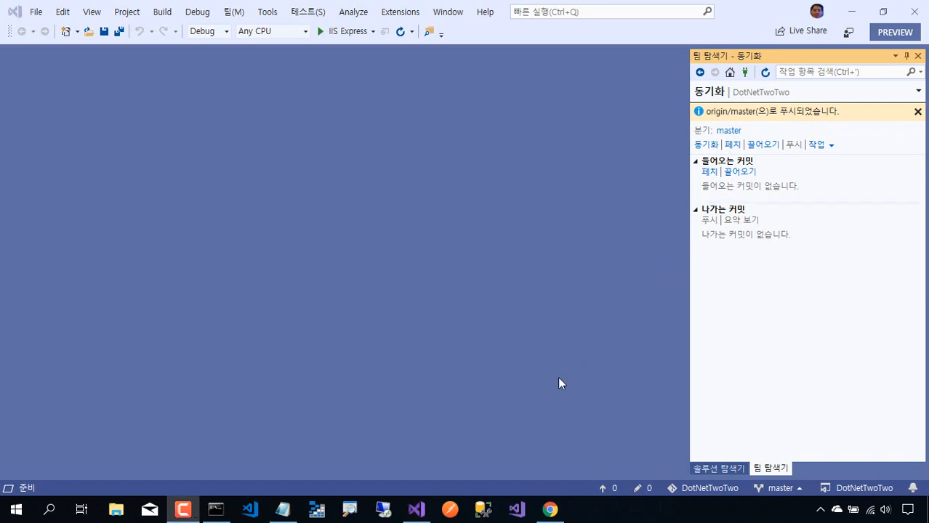
Check the pushed DotNetTwoTwo folder in the reloaded Azure DevOps repository, and return to Visual Studio's Solution Explorer.
left_click(551, 509)
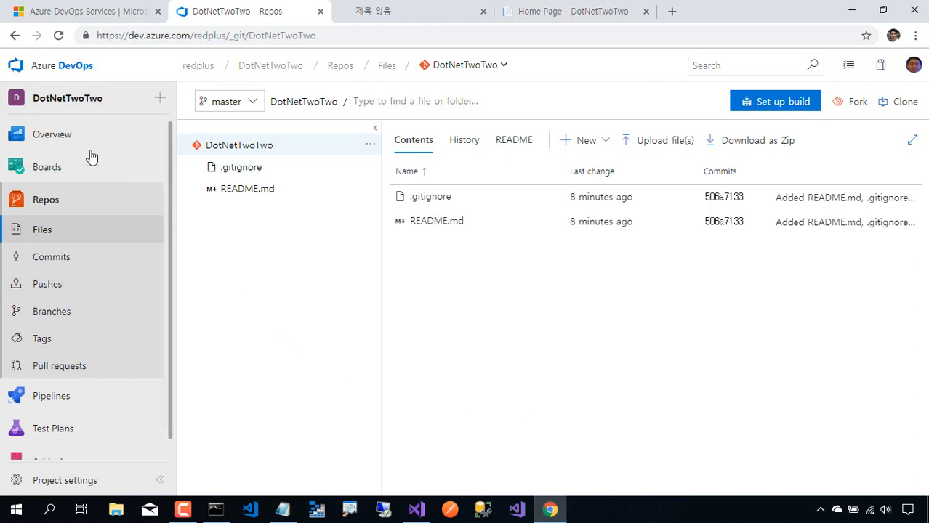
left_click(58, 36)
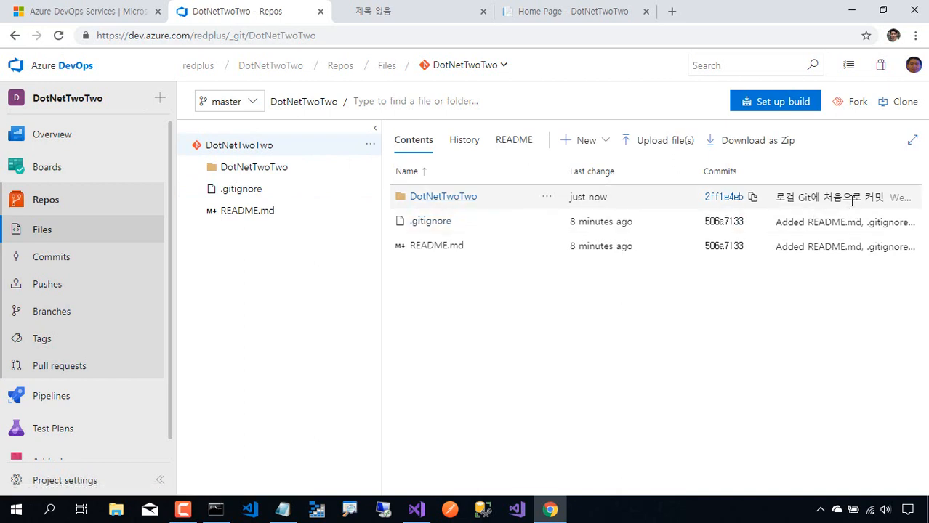
left_click(440, 199)
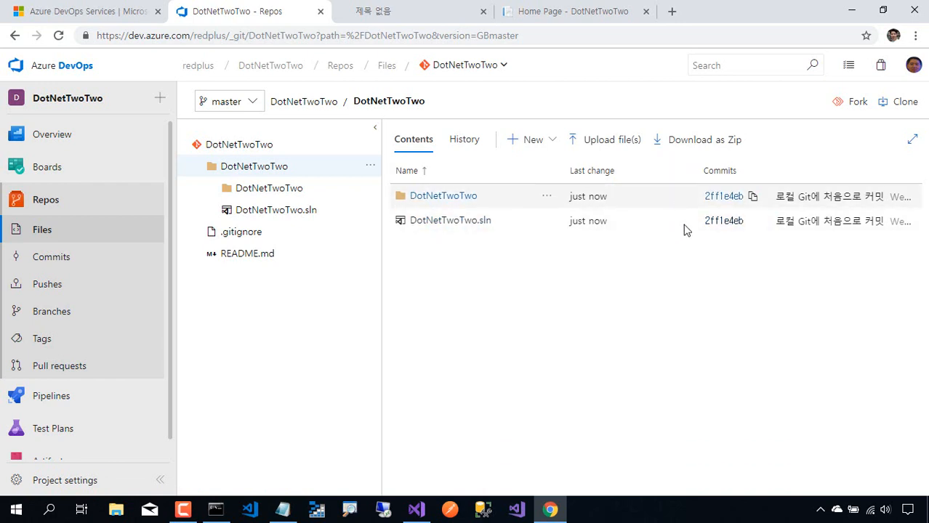
left_click(852, 11)
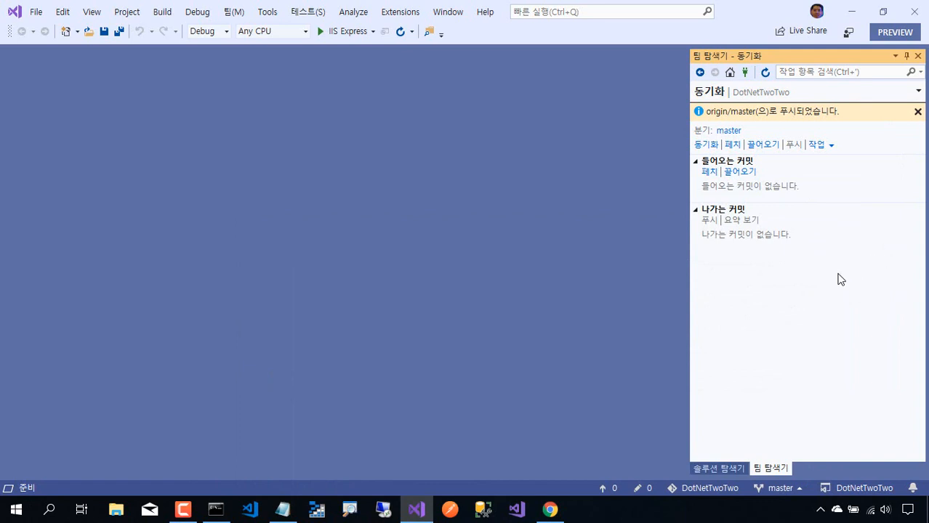
key("F10")
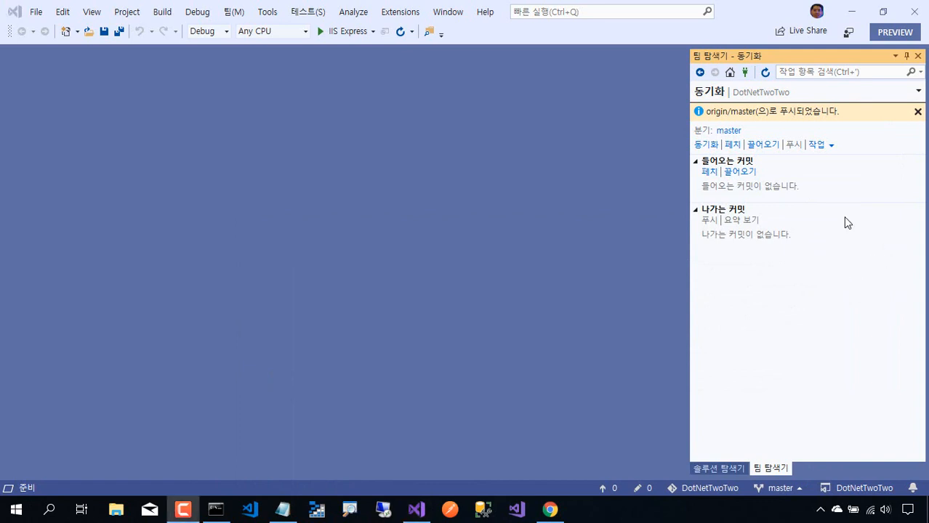
left_click(714, 471)
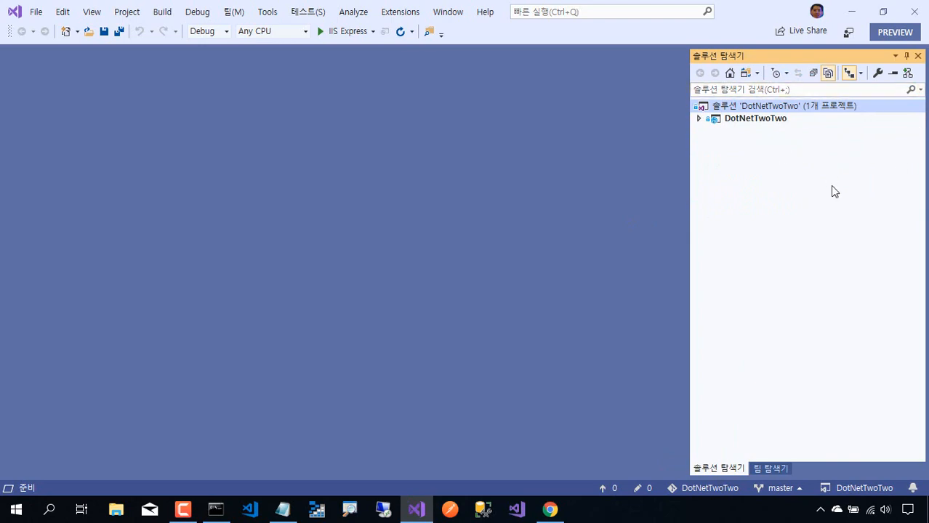
In Azure DevOps in Chrome, start a new build pipeline using Azure Repos and the DotNetTwoTwo repository, and review the suggested templates.
left_click(550, 509)
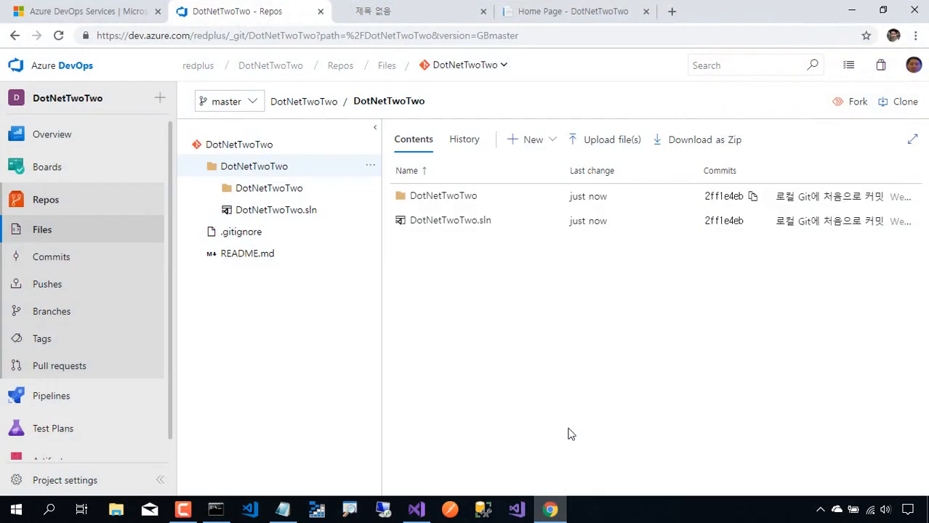
scroll(167, 254, "down", 1)
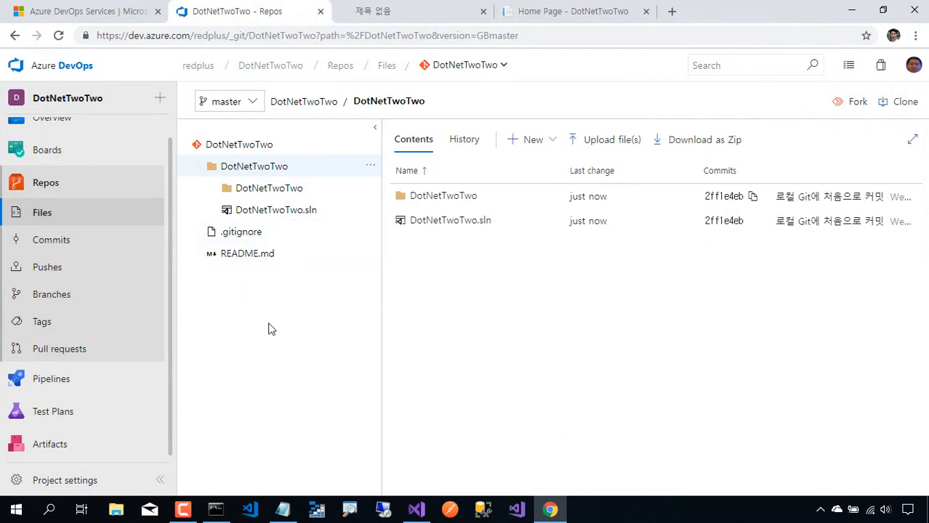
left_click(91, 389)
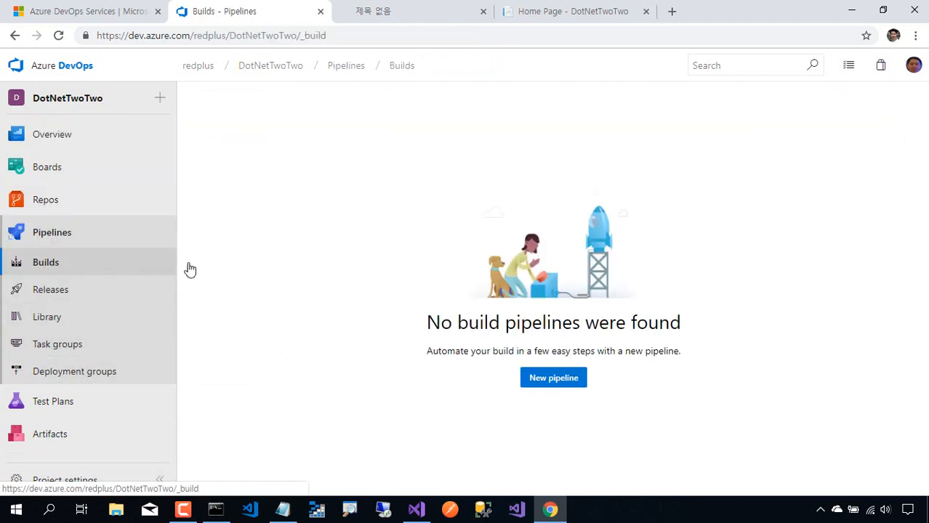
left_click(581, 385)
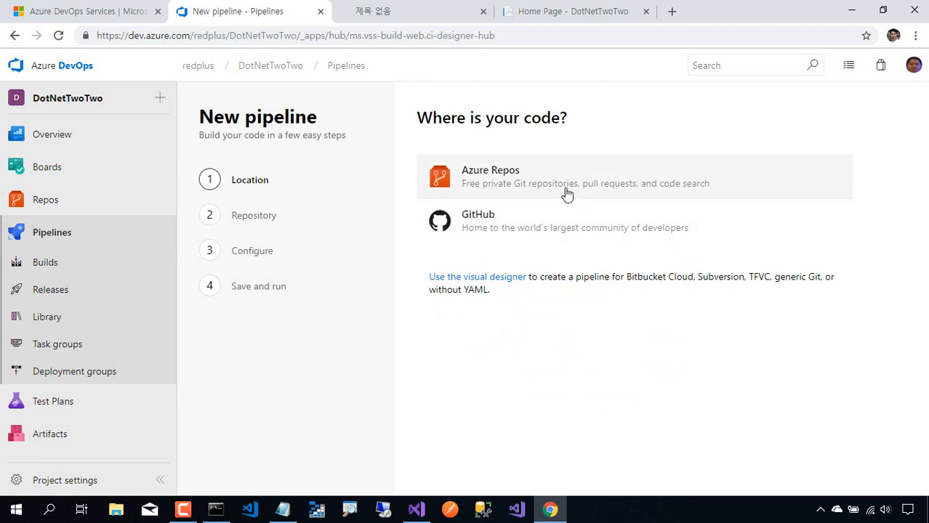
left_click(608, 194)
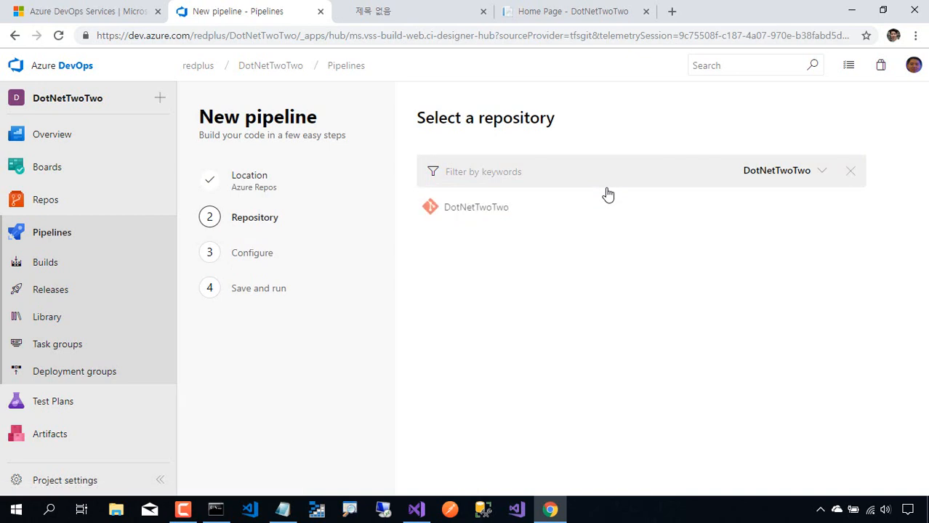
left_click(571, 215)
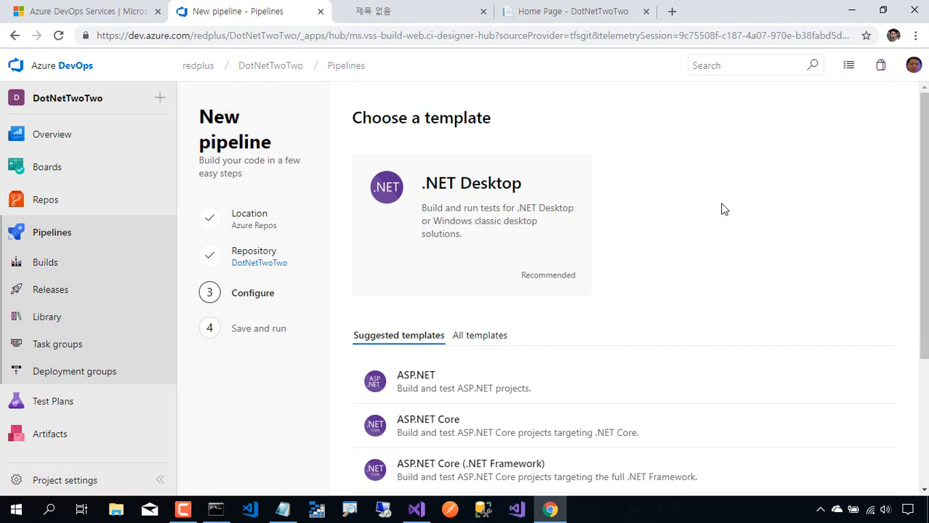
scroll(723, 210, "down", 3)
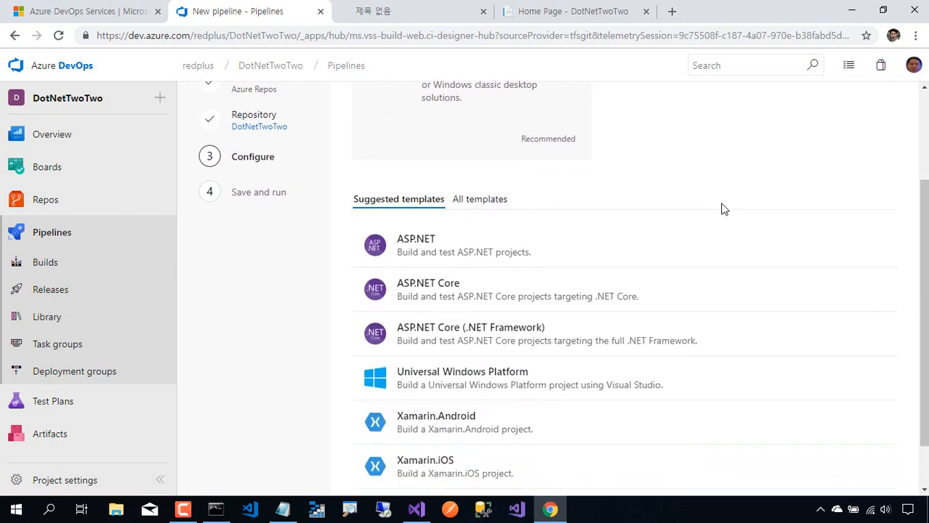
scroll(724, 210, "up", 3)
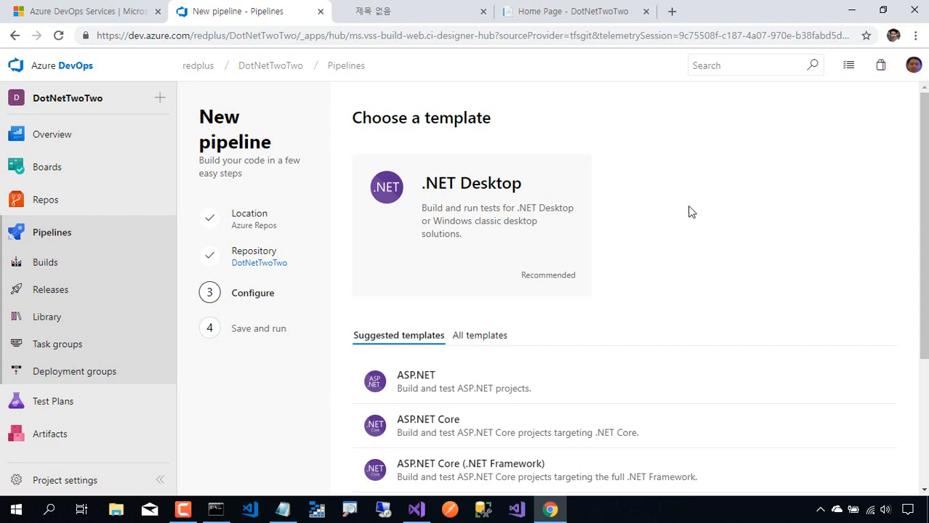
Look through the suggested pipeline templates, from ASP.NET down to Starter pipeline.
scroll(786, 211, "down", 3)
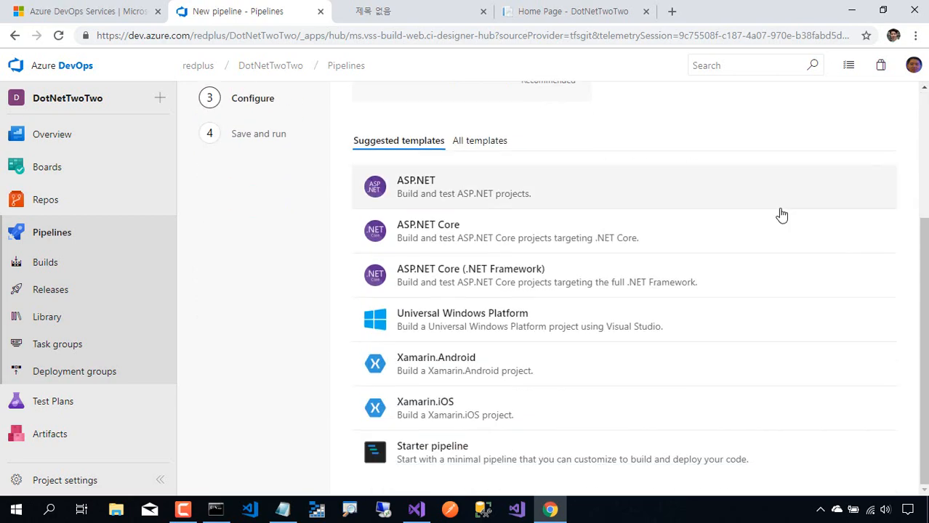
scroll(783, 221, "up", 3)
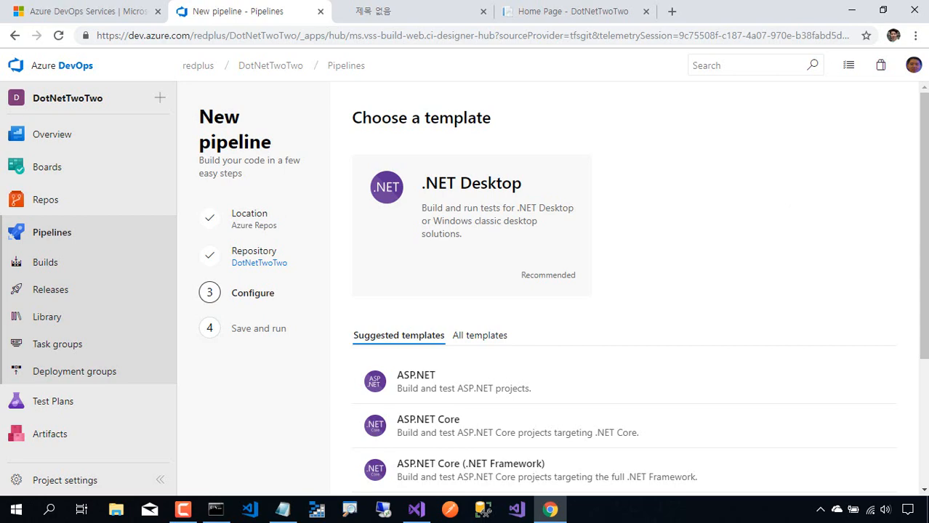
key("F9")
scroll(593, 278, "down", 3)
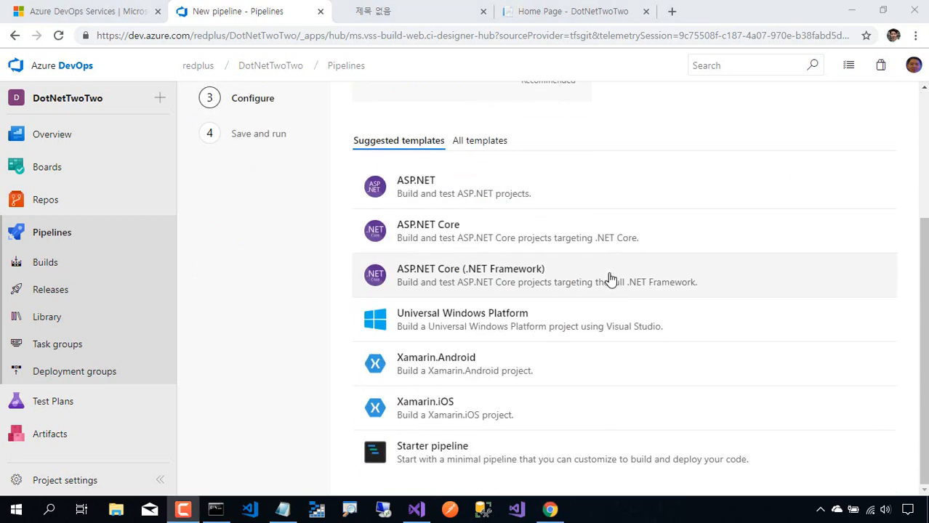
scroll(611, 284, "up", 3)
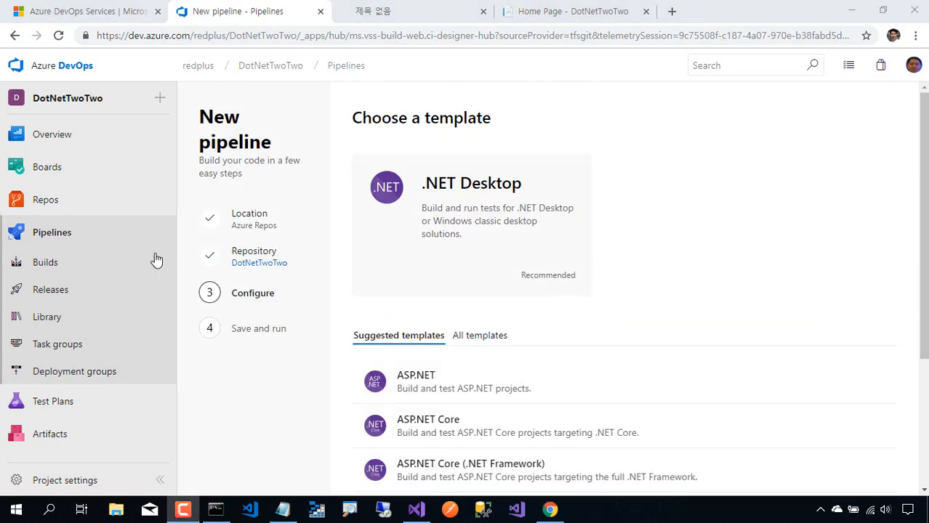
Restart the new build pipeline in the visual designer, with Azure Repos Git, the DotNetTwoTwo project and repository, and the master branch as source.
left_click(76, 269)
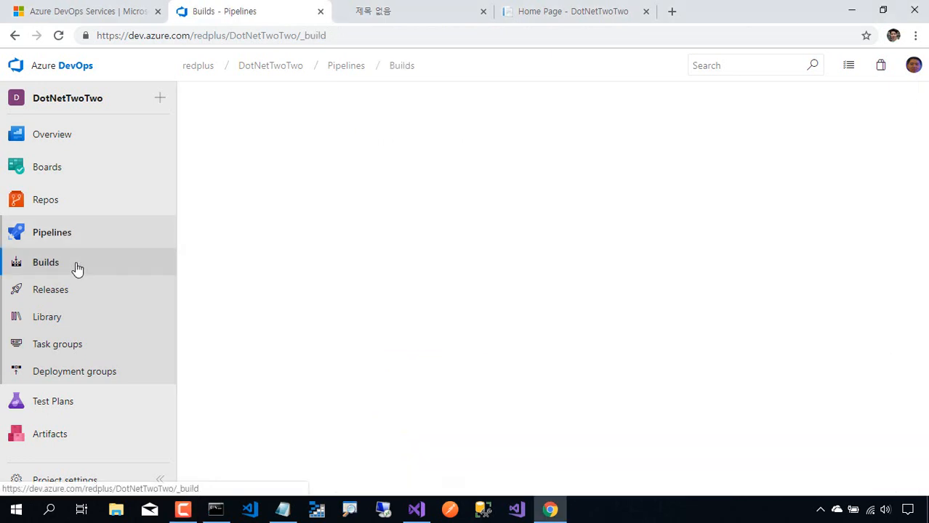
left_click(586, 381)
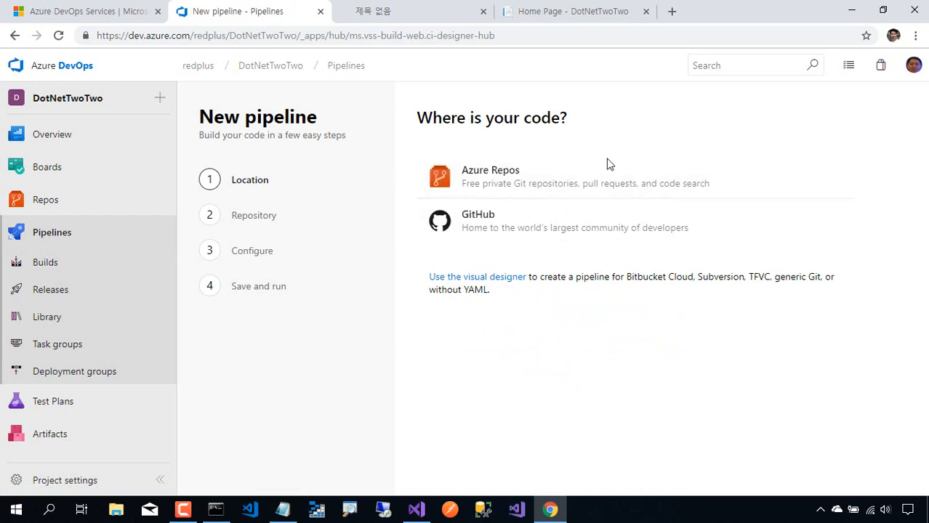
left_click(491, 280)
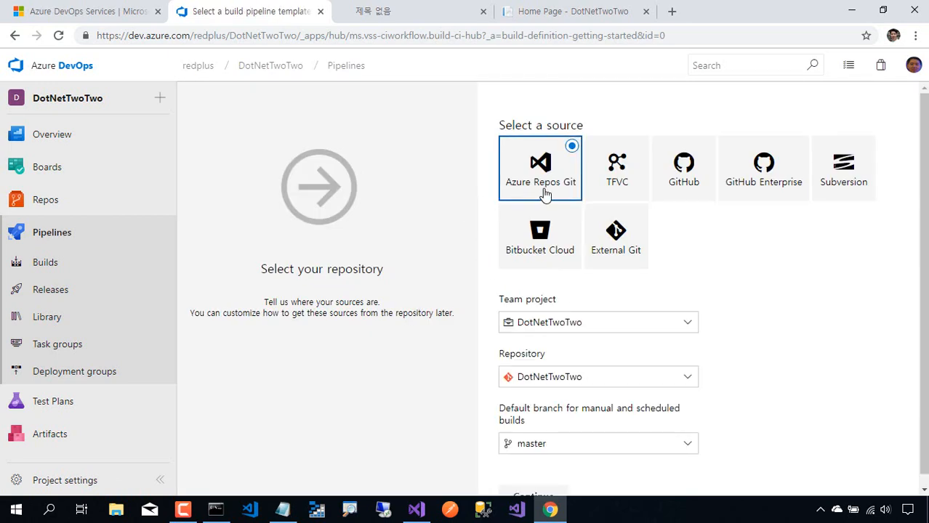
scroll(775, 285, "down", 1)
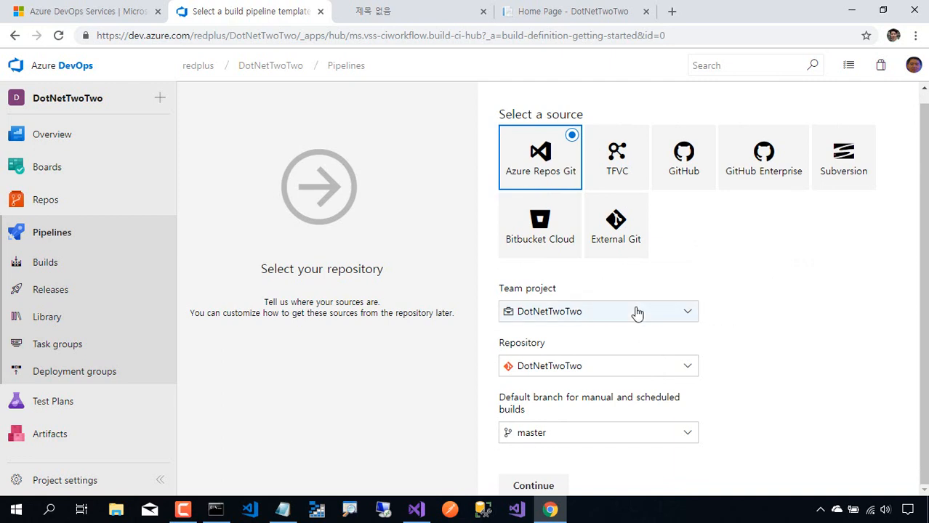
left_click(562, 485)
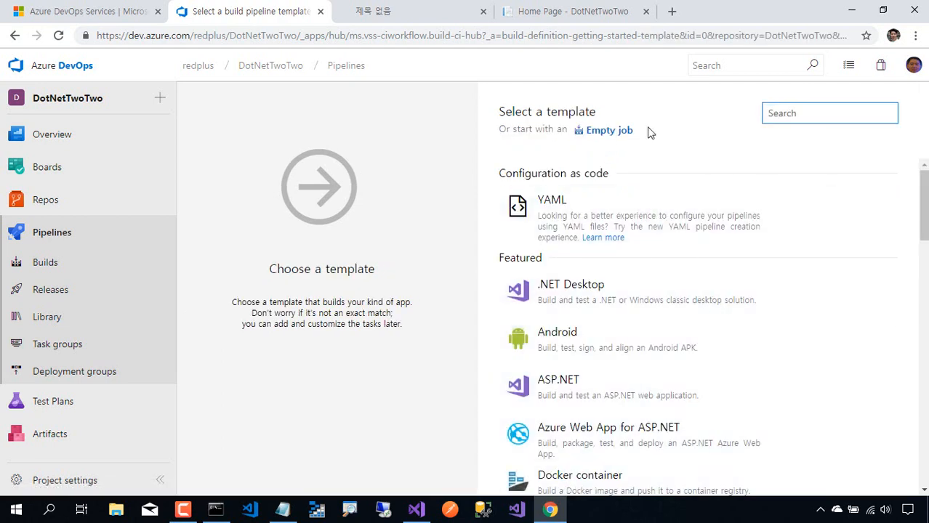
Find the ASP.NET Core template among the other build templates and apply it to the pipeline.
left_click_drag(923, 217, 923, 192)
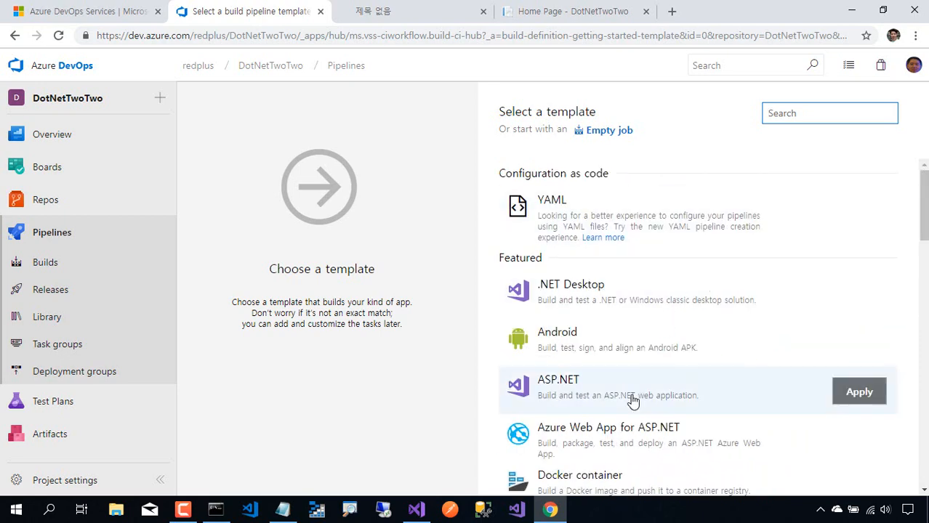
scroll(647, 396, "down", 2)
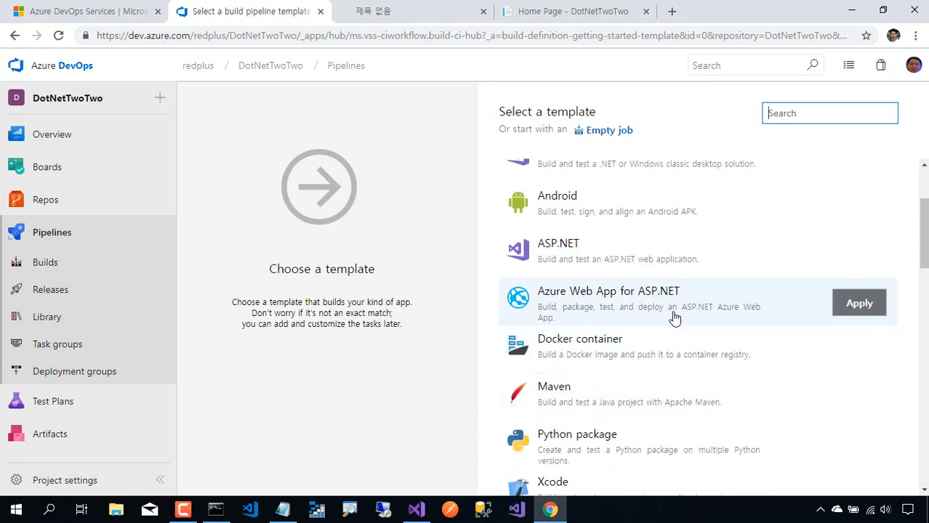
scroll(683, 308, "down", 3)
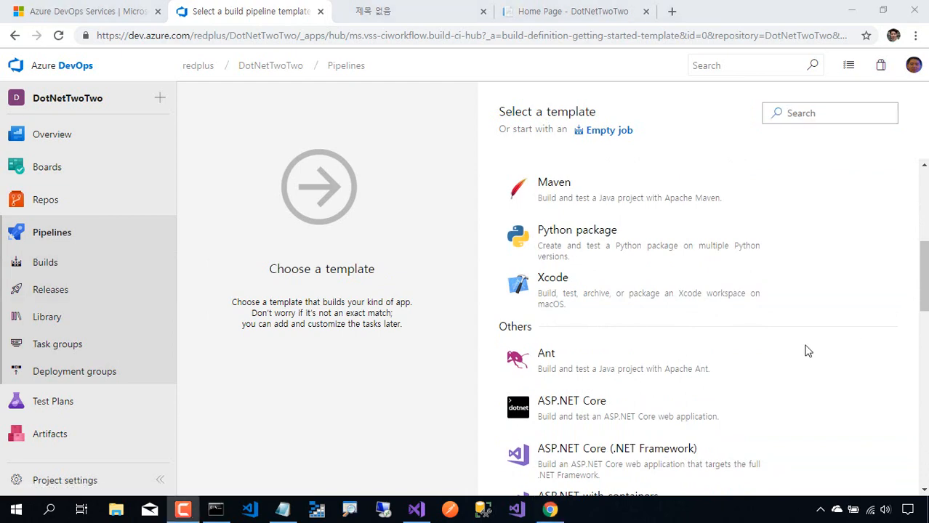
scroll(703, 411, "down", 2)
scroll(703, 412, "down", 1)
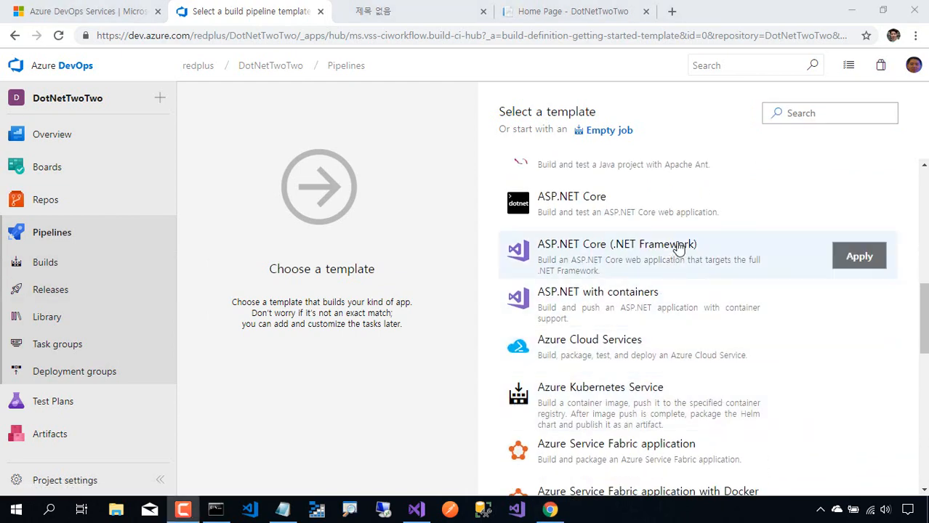
left_click(696, 221)
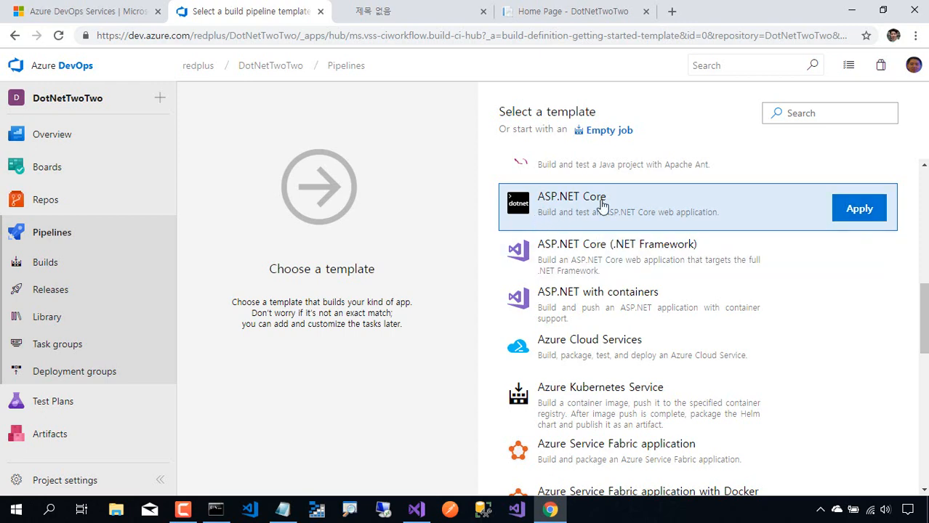
left_click(859, 211)
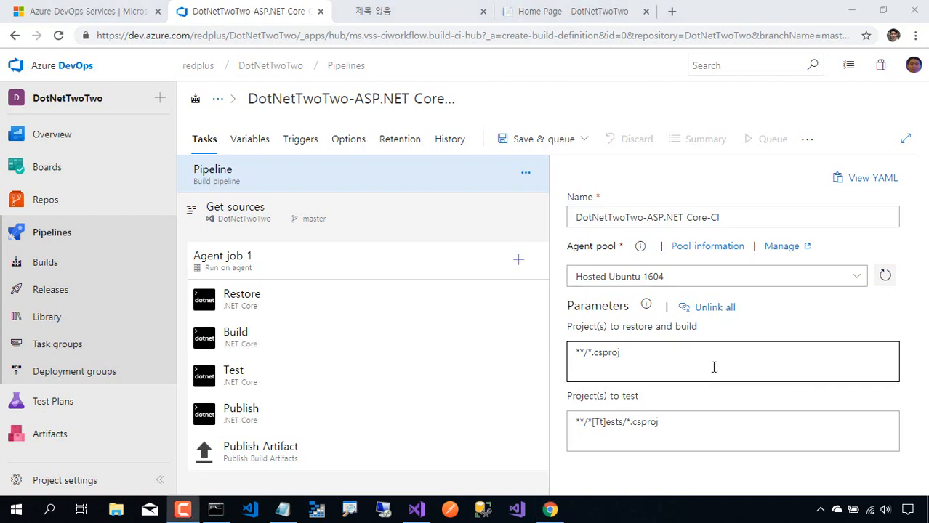
Save the DotNetTwoTwo-ASP.NET Core-CI pipeline and queue a build on the Hosted Ubuntu 1604 agent pool from the master branch.
left_click(583, 139)
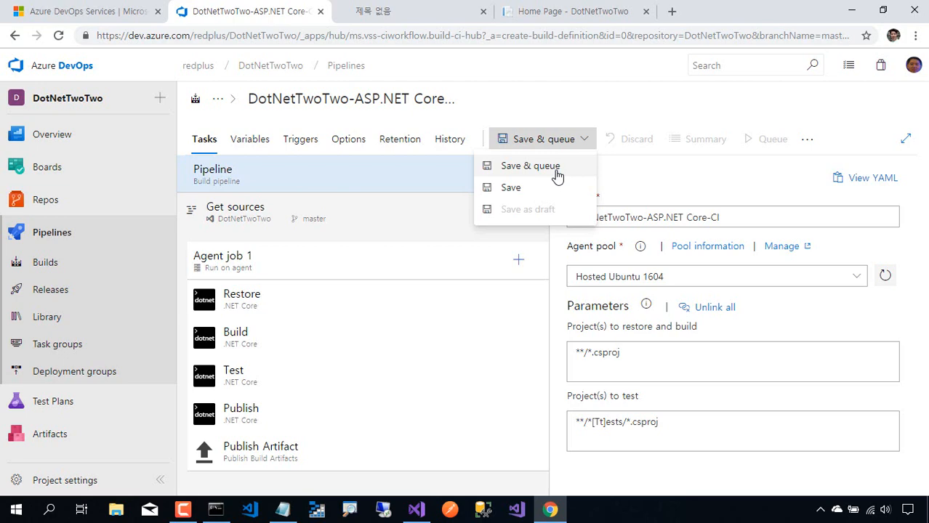
left_click(557, 173)
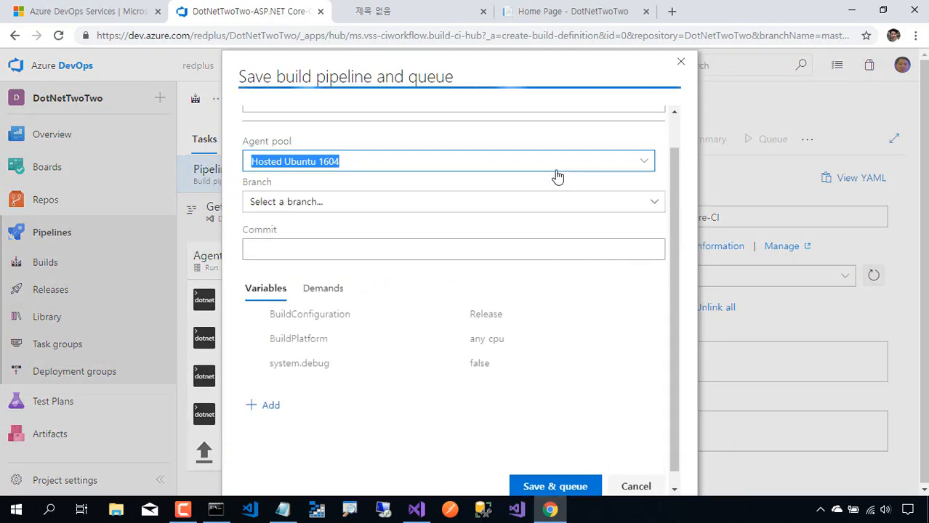
scroll(600, 256, "up", 1)
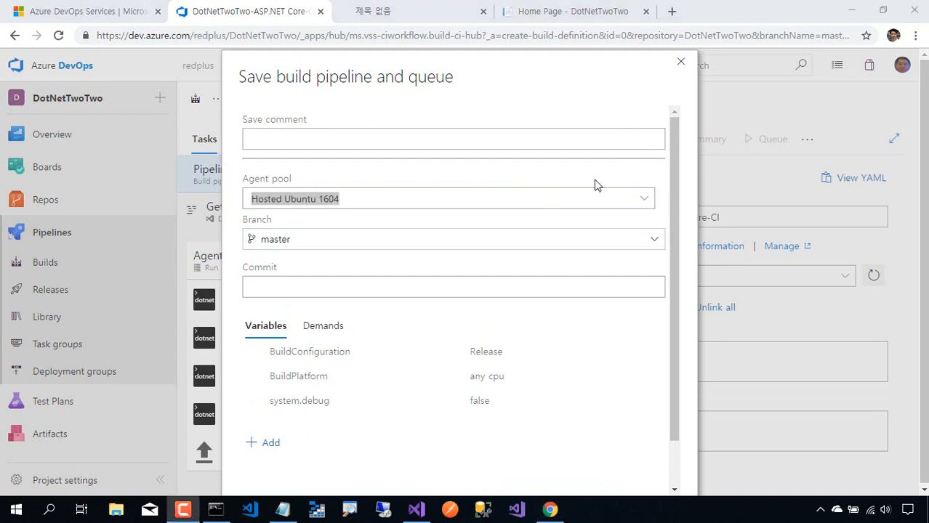
scroll(592, 187, "down", 1)
scroll(429, 134, "up", 1)
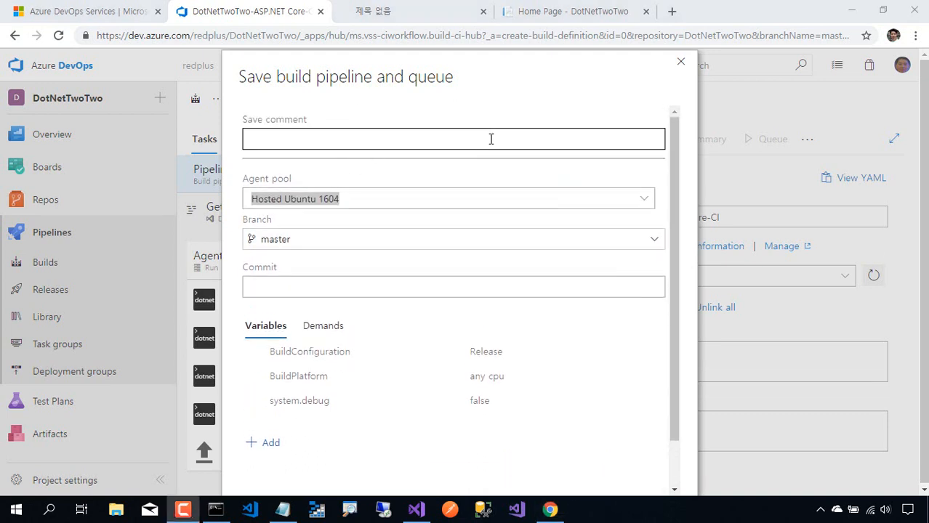
scroll(516, 297, "down", 1)
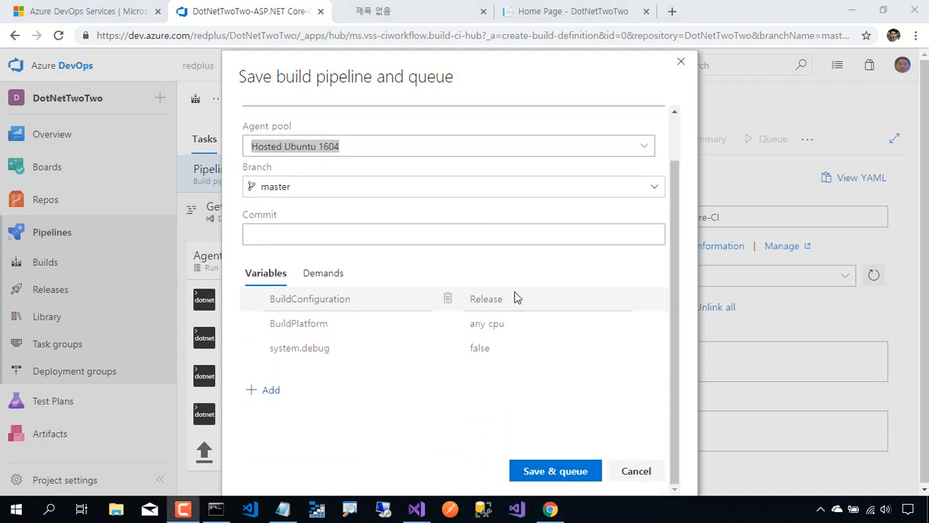
left_click(555, 472)
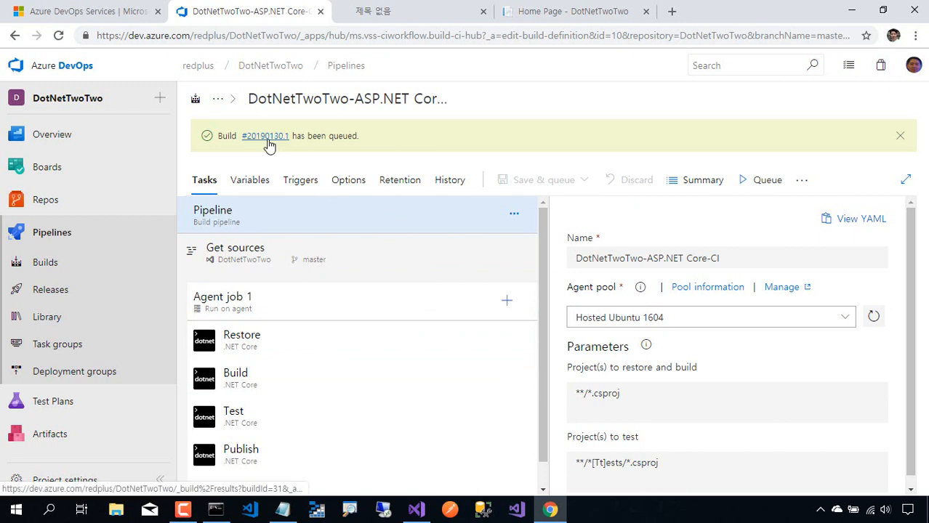
Open the queued build's log page, return to the project's builds list, and reopen the build from the pipeline history.
left_click(266, 136)
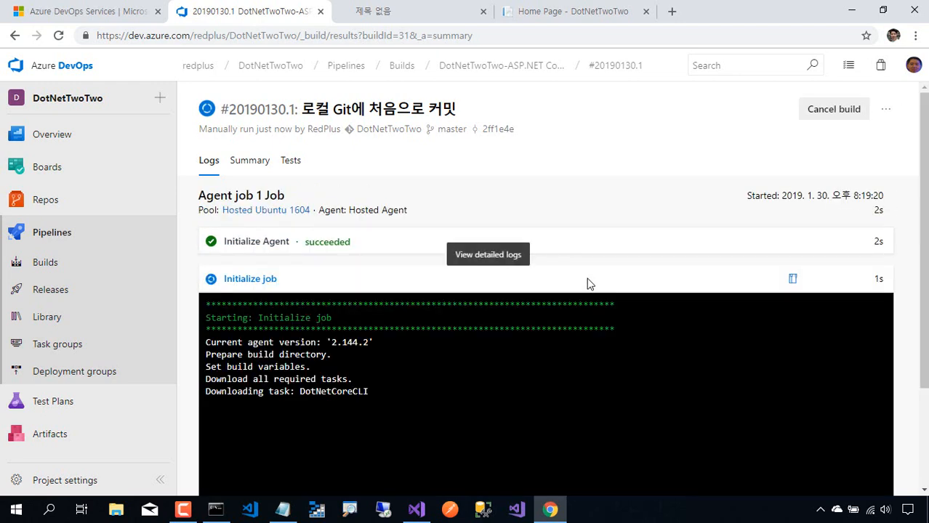
mouse_move(74, 206)
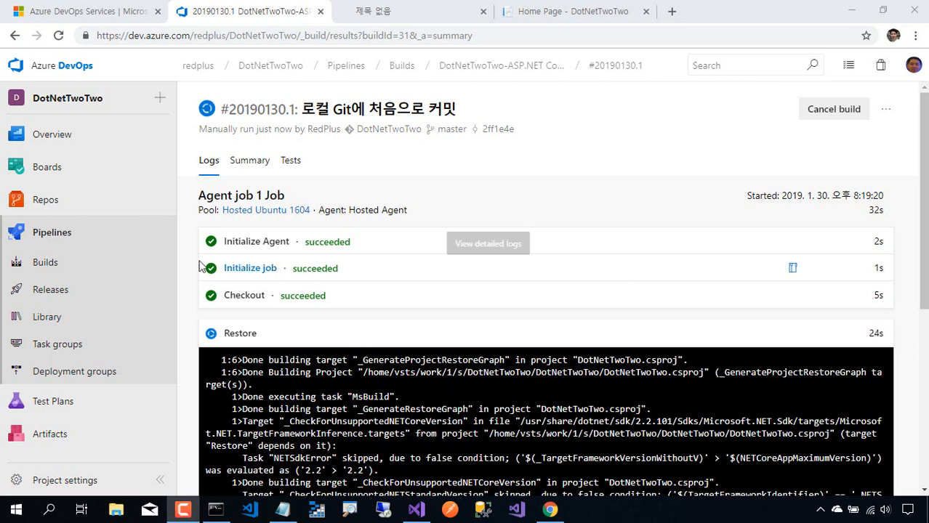
left_click(93, 269)
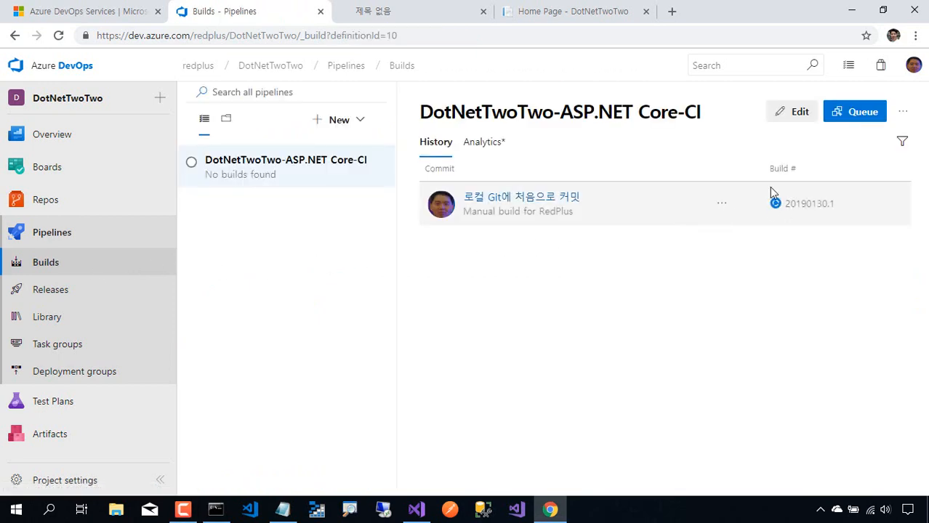
left_click(550, 209)
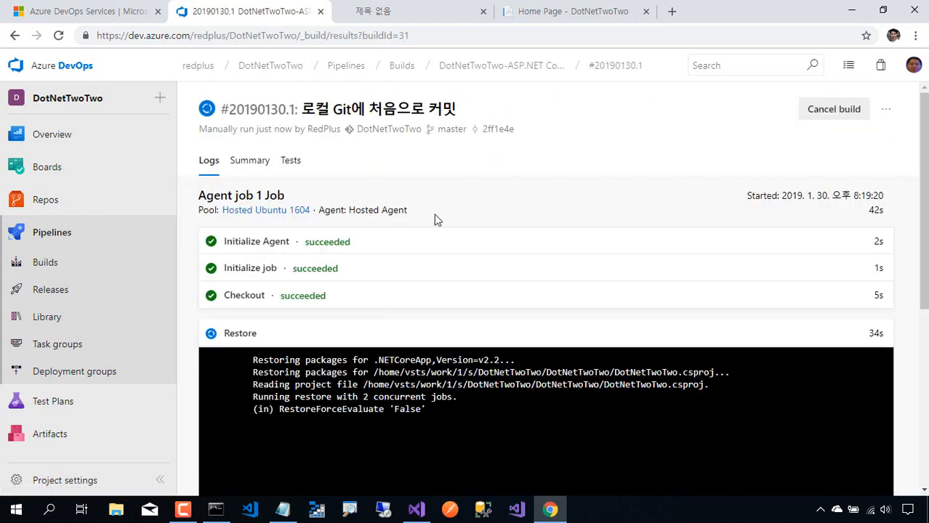
Follow the progress of the running build through its Restore and Build logs and the remaining tasks.
scroll(382, 230, "down", 1)
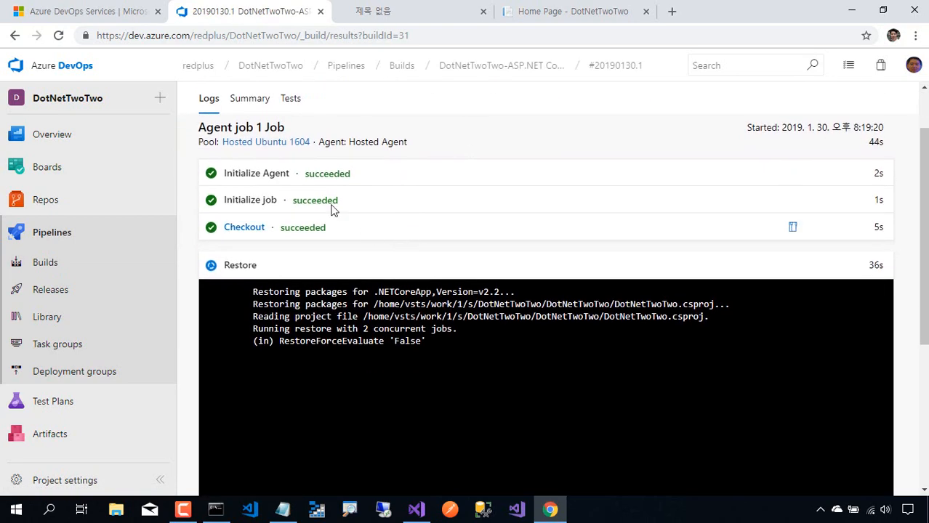
scroll(286, 213, "down", 3)
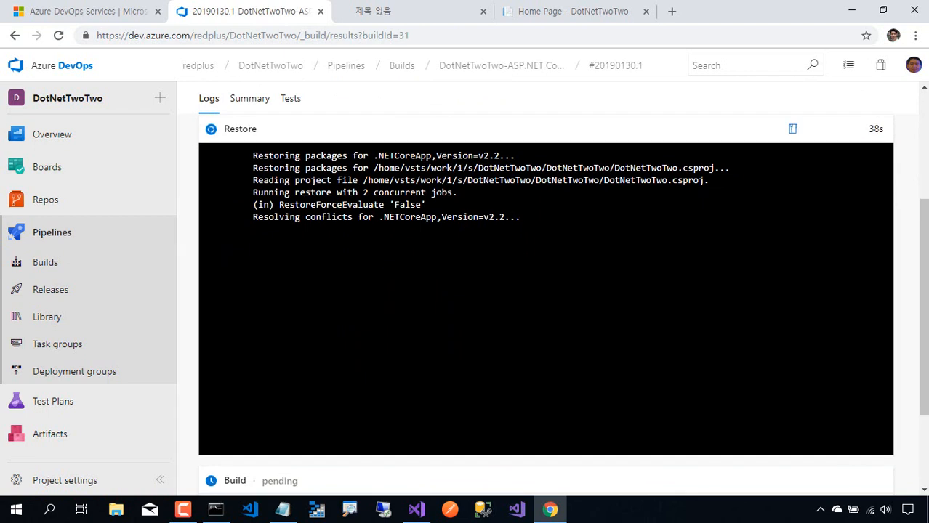
scroll(346, 218, "down", 1)
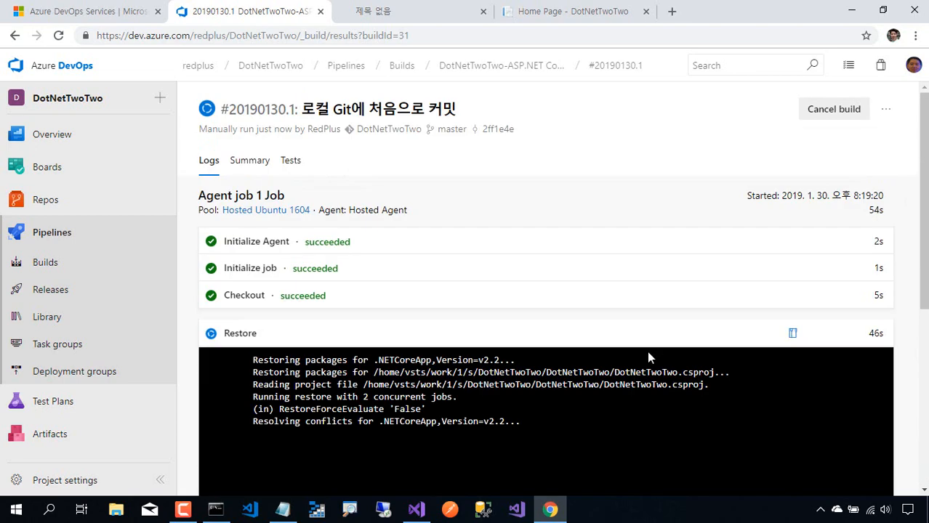
scroll(646, 332, "down", 5)
scroll(644, 328, "up", 4)
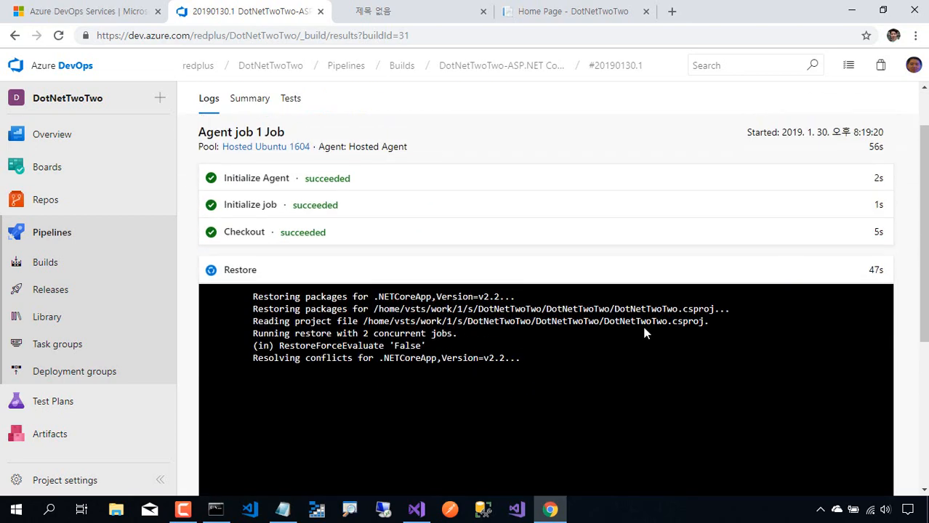
scroll(644, 334, "down", 3)
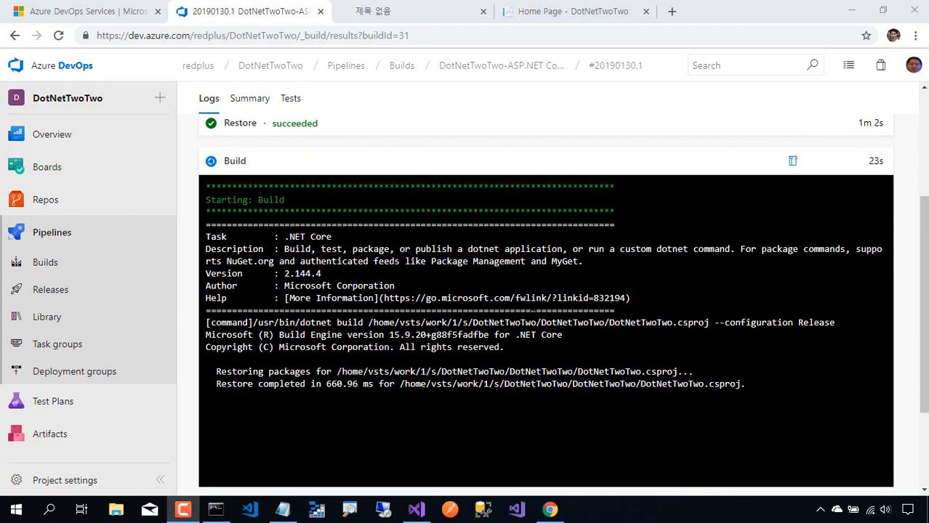
scroll(497, 318, "down", 3)
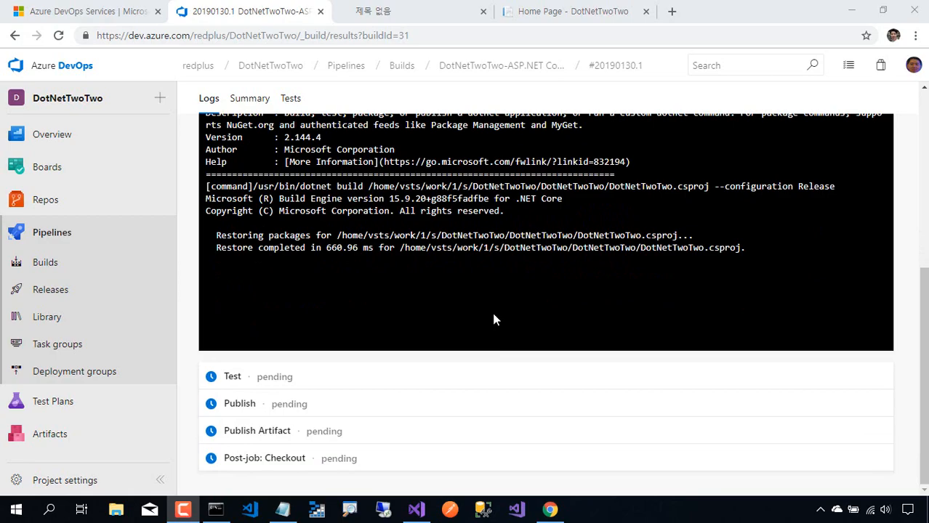
left_click(215, 509)
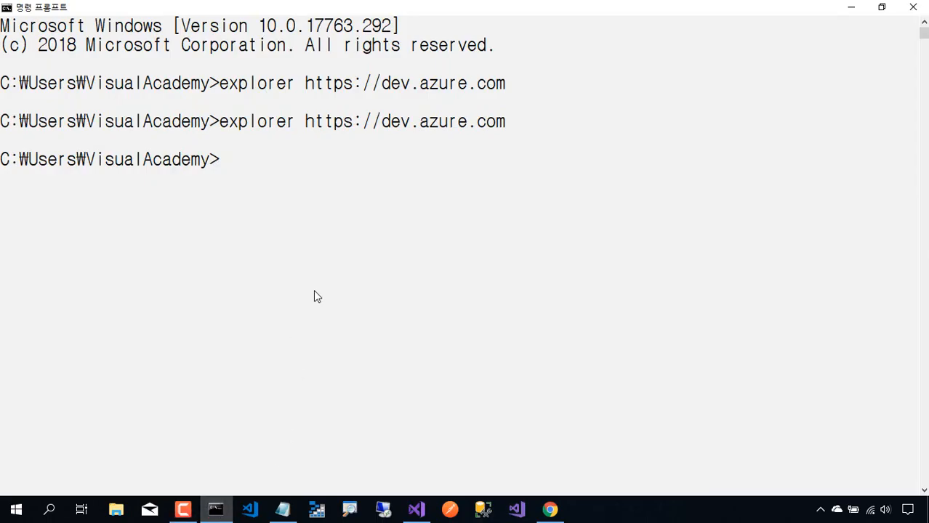
type("explorer")
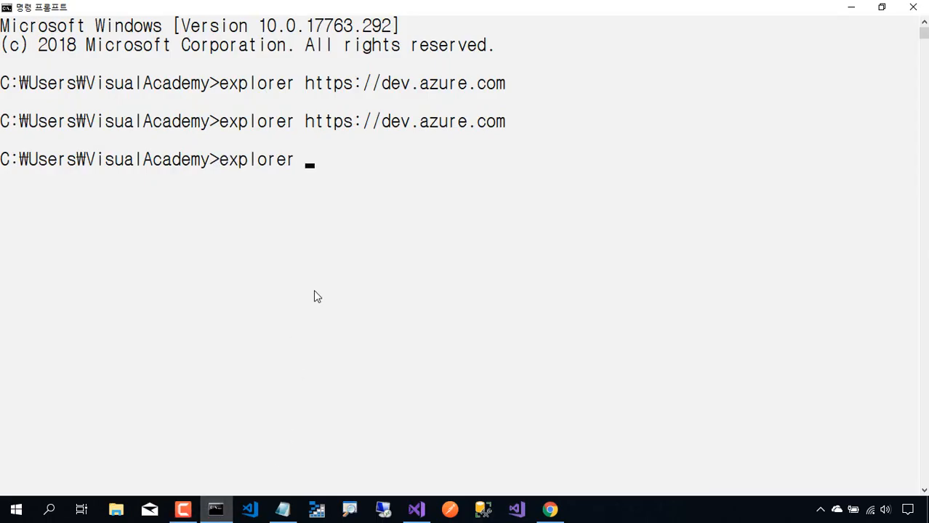
type(" https://azur")
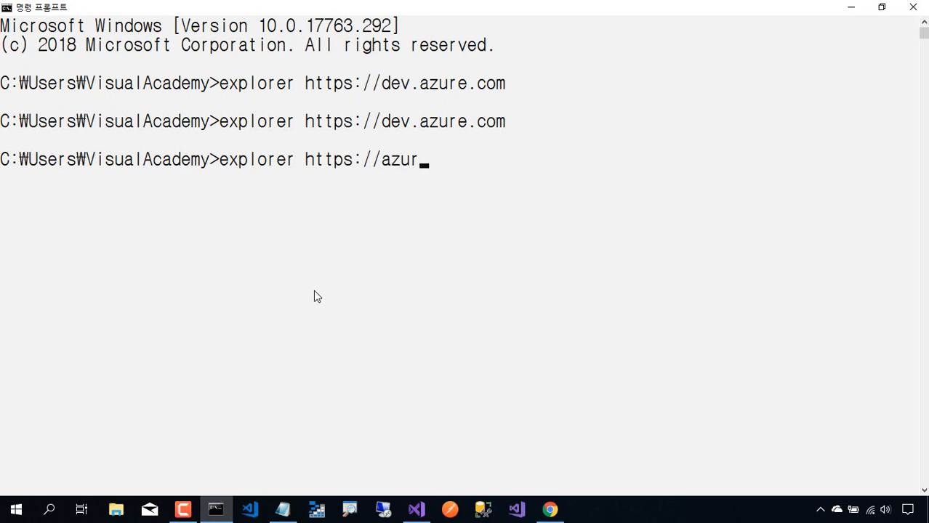
type("e.com")
key("Return")
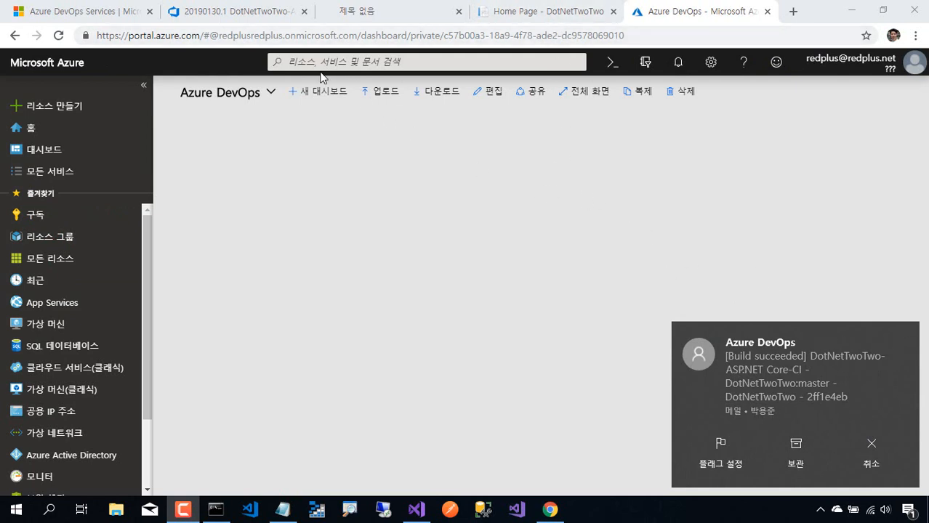
Switch back to the Azure DevOps build page and review the status of each task in the finished agent job.
left_click(247, 11)
scroll(525, 342, "up", 2)
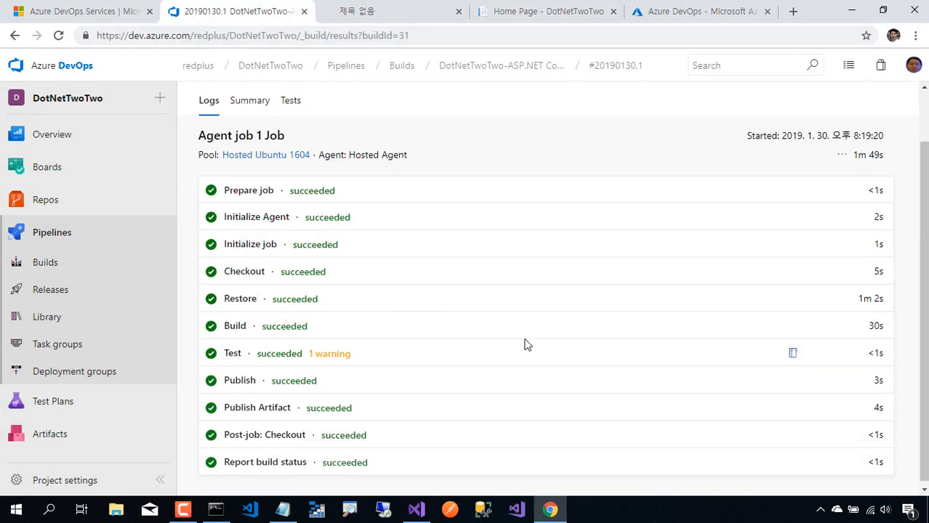
scroll(532, 340, "down", 2)
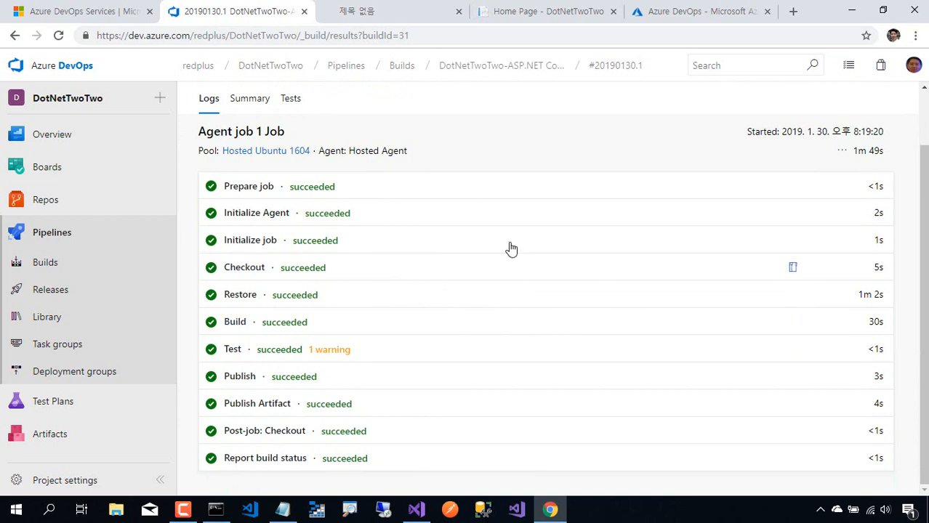
In the Azure portal, create a Windows code web app dotnettwotwo with a new dotnettwotwo resource group and the dotnettwotwo (Korea South) App Service plan.
left_click(694, 22)
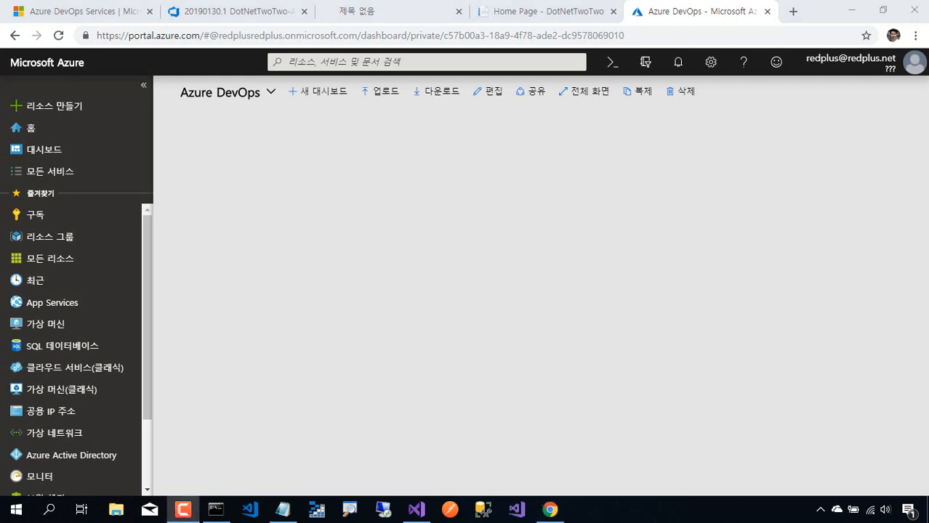
left_click(81, 110)
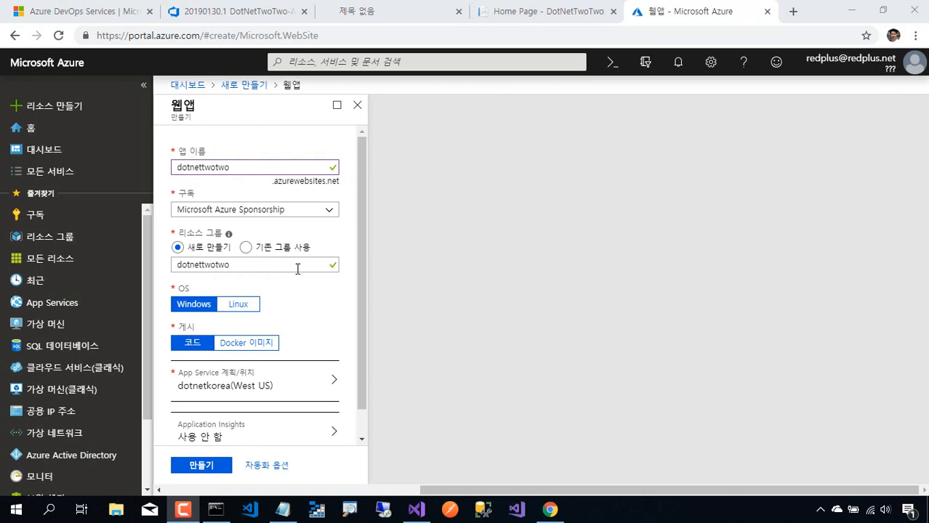
left_click_drag(363, 269, 360, 317)
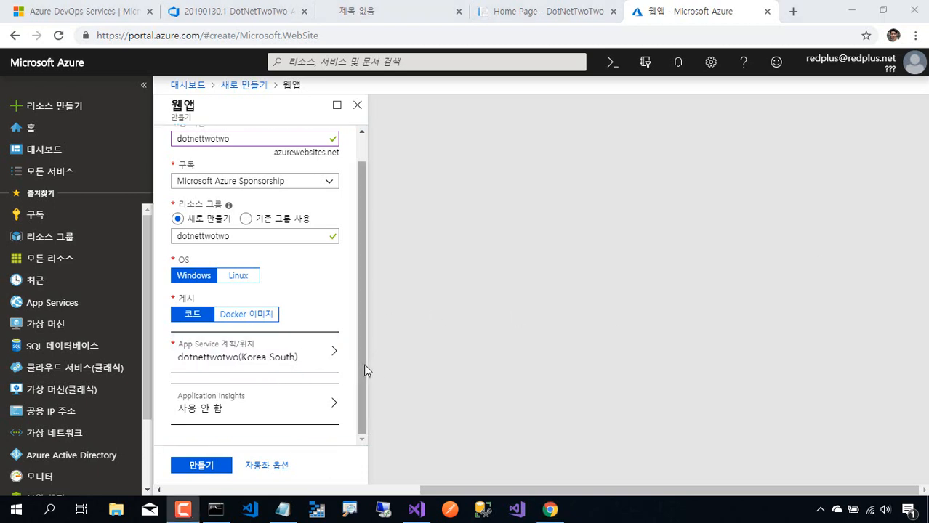
left_click_drag(364, 367, 362, 415)
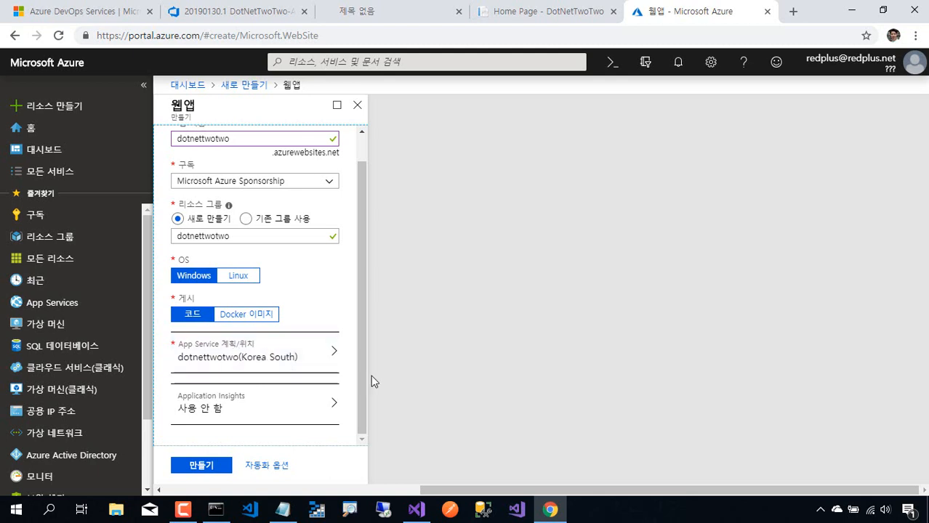
left_click_drag(366, 367, 368, 416)
left_click(227, 465)
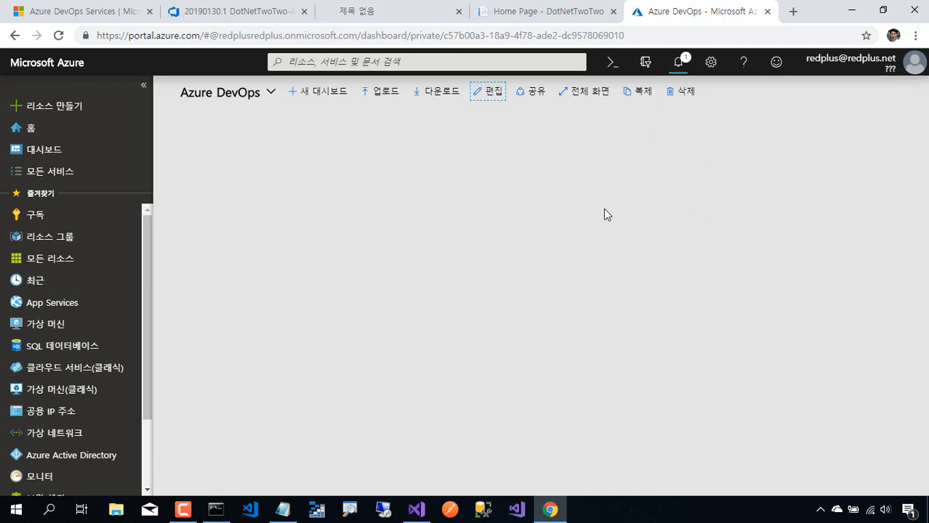
Switch to the DotNetTwoTwo project in Azure DevOps and start a release pipeline with the Azure App Service deployment template, leaving the stage named Stage 1.
left_click(253, 16)
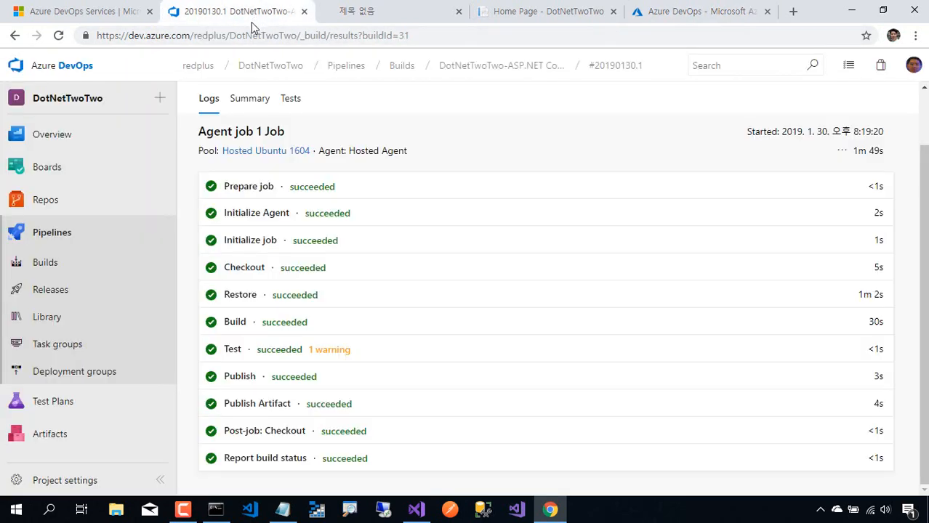
left_click(107, 293)
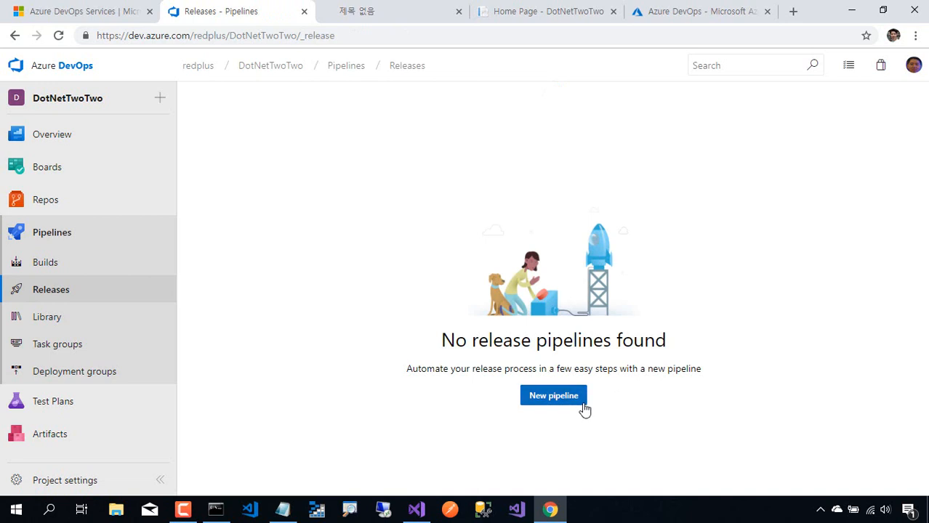
left_click(585, 408)
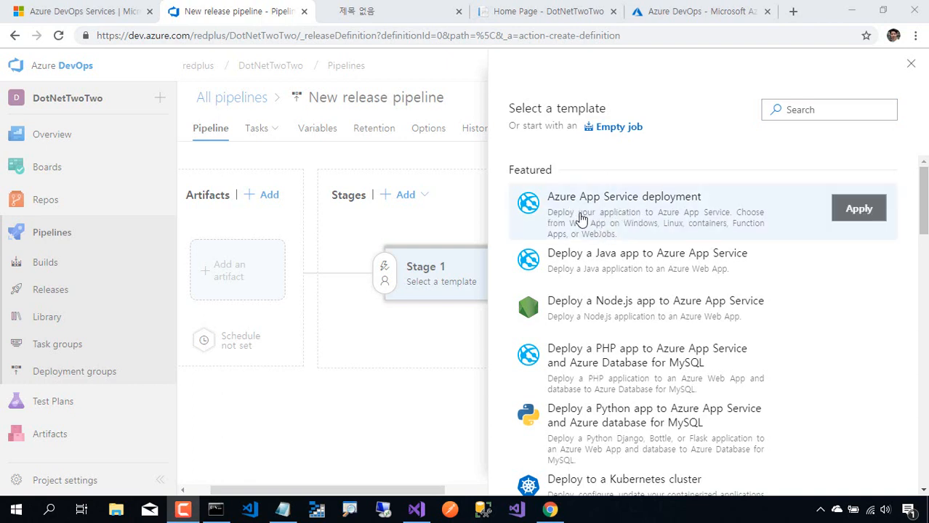
left_click(668, 220)
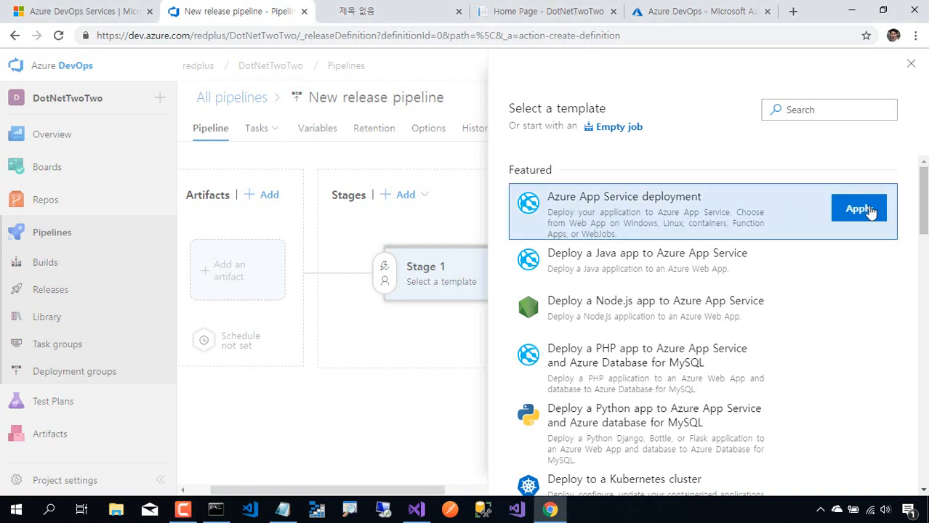
left_click(858, 210)
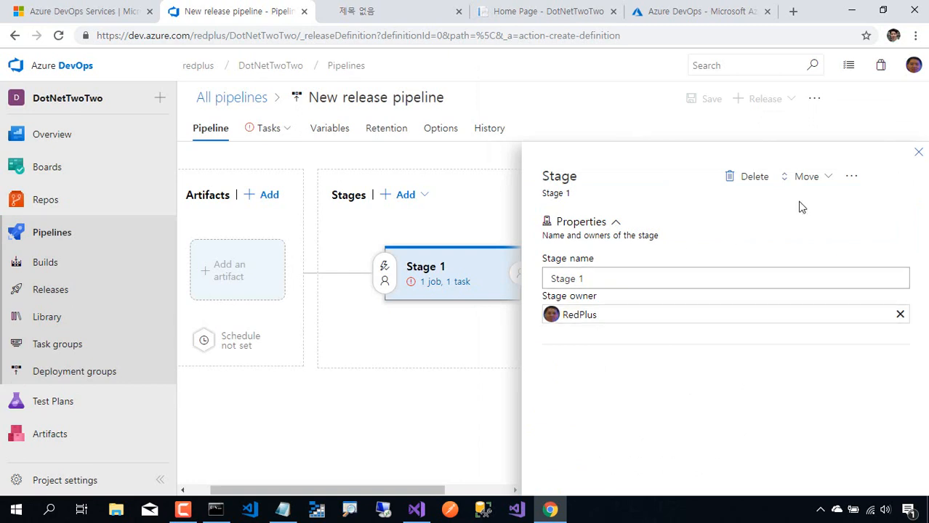
left_click(919, 153)
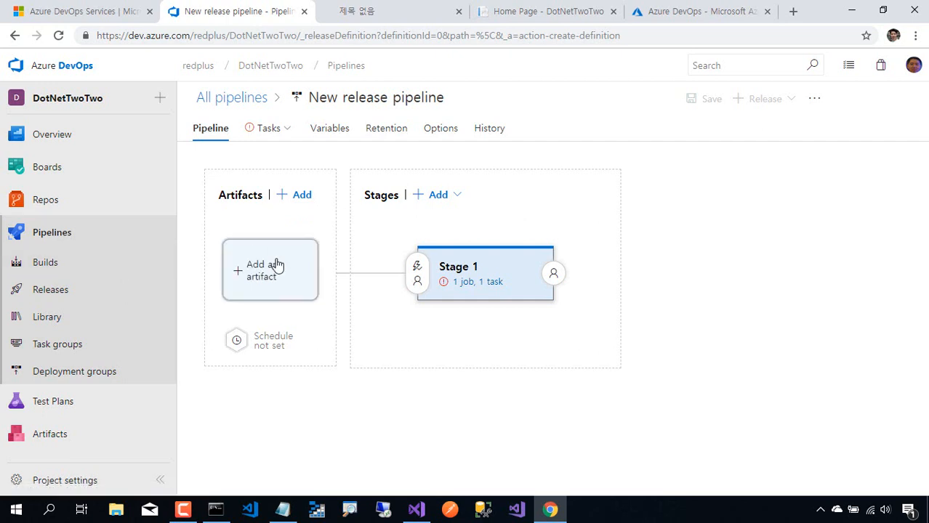
Add the DotNetTwoTwo-ASP.NET Core-CI build pipeline as the release artifact with Latest as its default version.
mouse_move(494, 316)
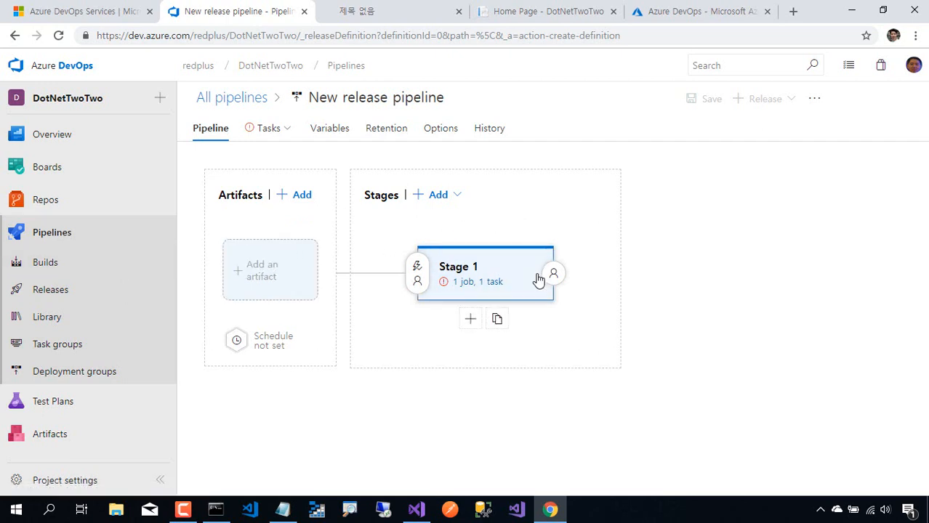
left_click(303, 196)
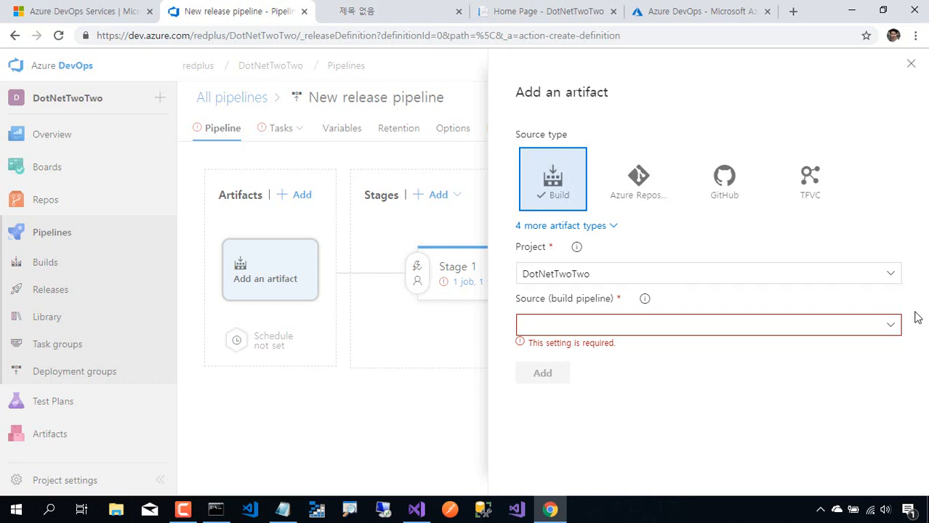
left_click(892, 327)
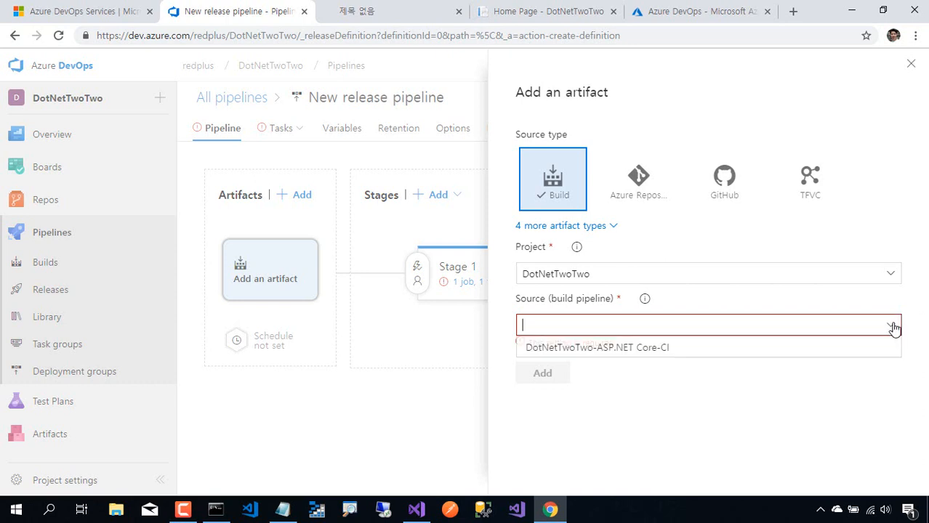
left_click(761, 348)
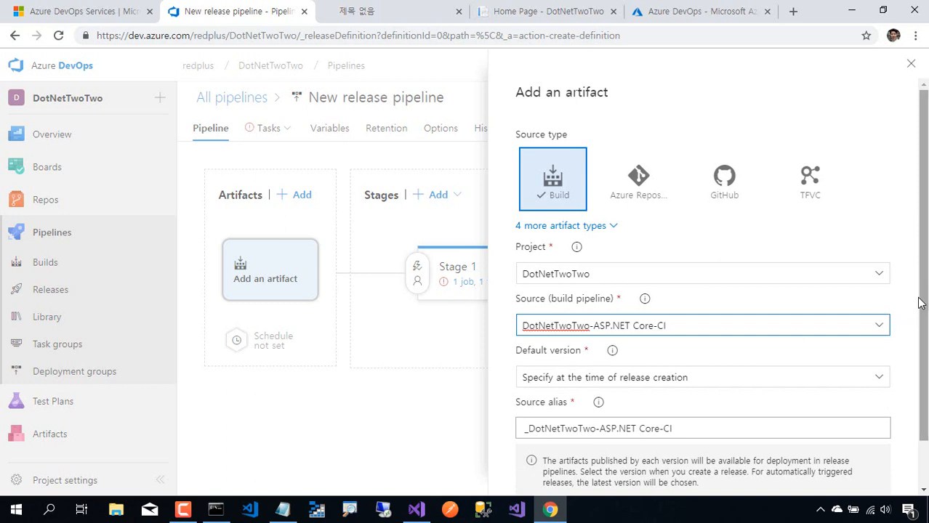
left_click_drag(922, 301, 923, 350)
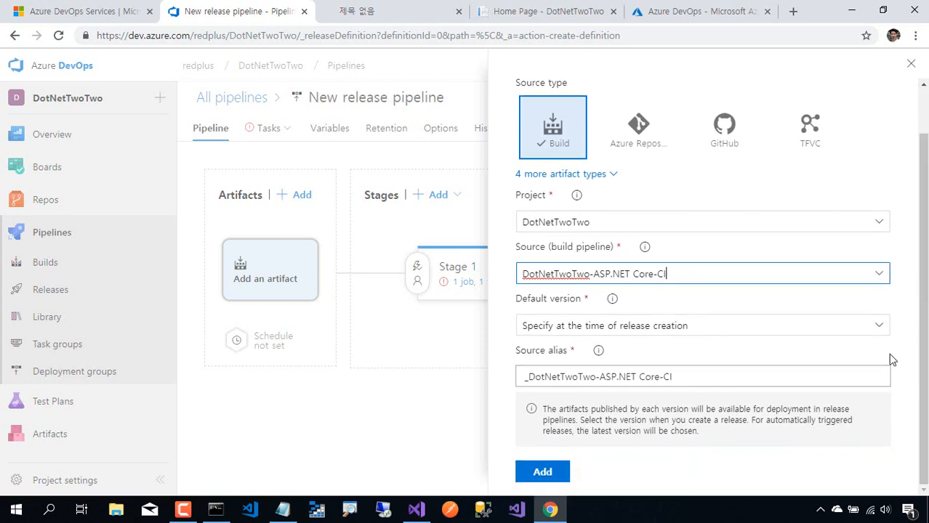
left_click(879, 329)
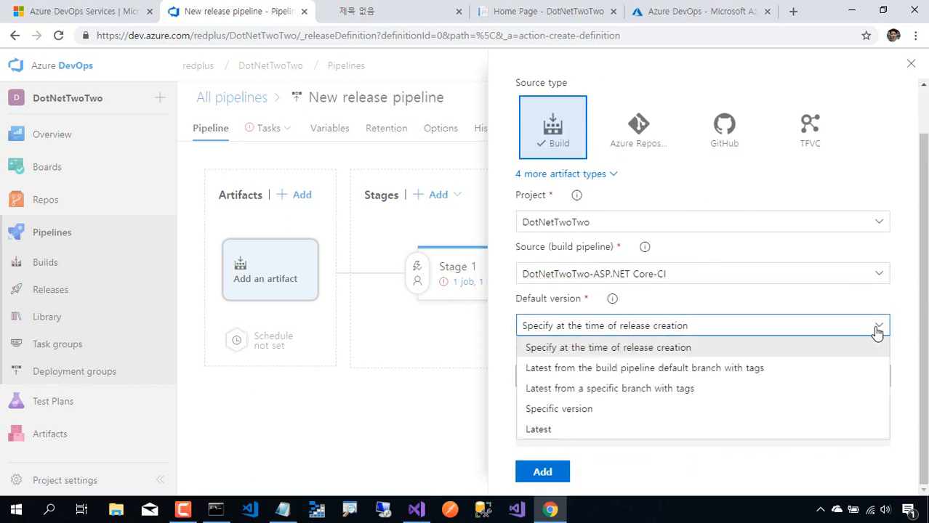
left_click(536, 430)
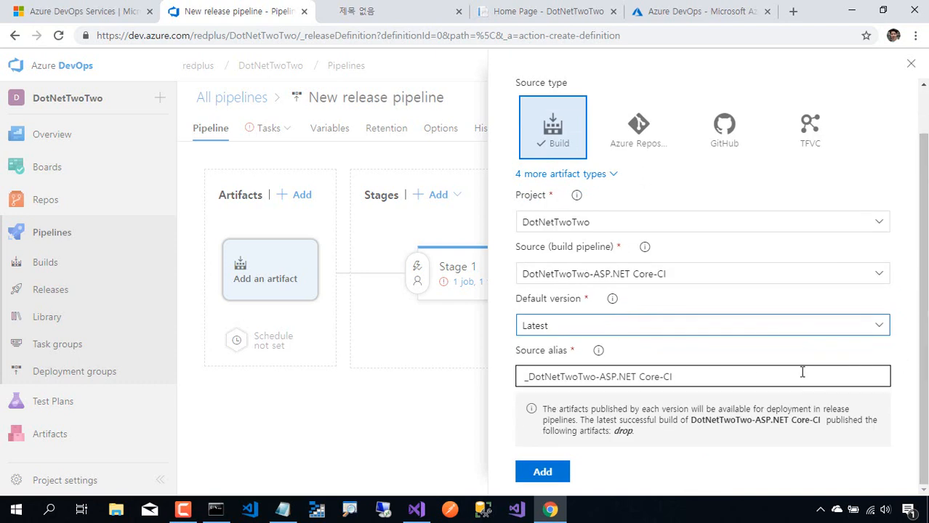
left_click(560, 472)
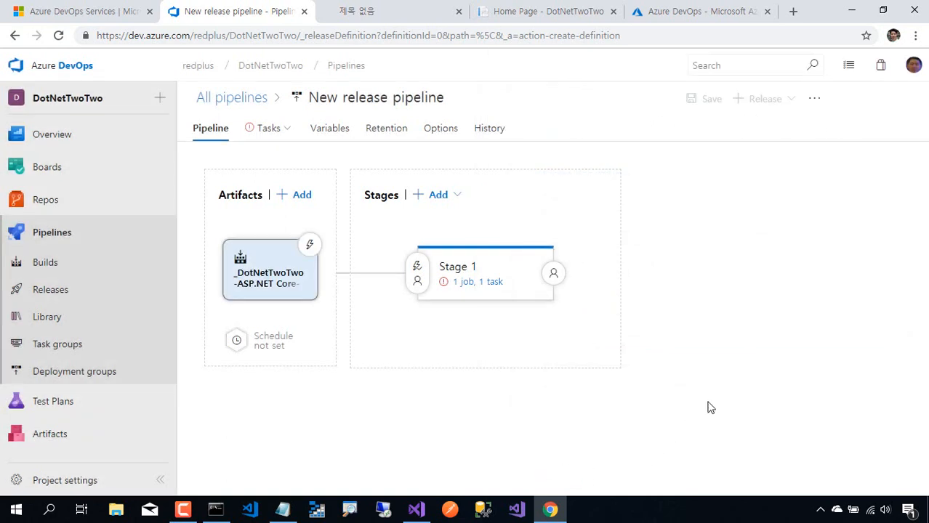
Open the Stage 1 tasks and choose Microsoft Azure Sponsorship as the Azure subscription.
left_click(479, 283)
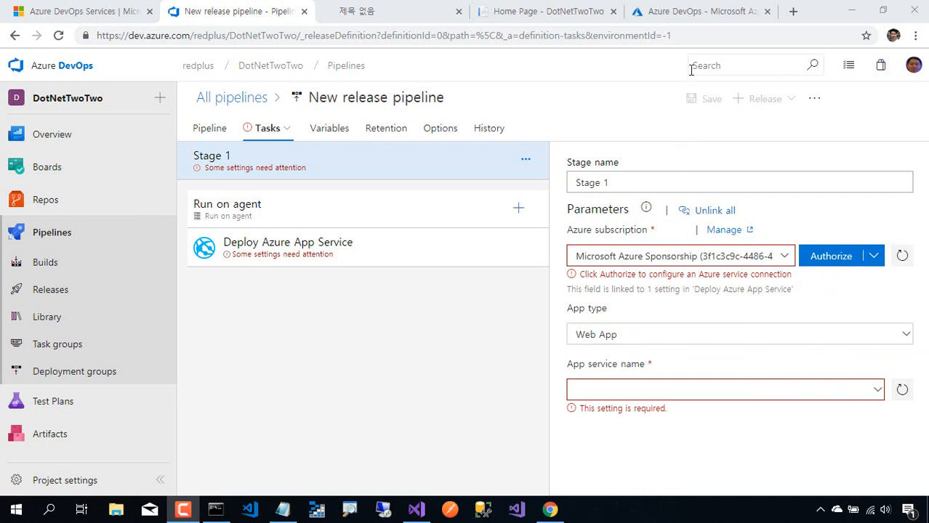
In the Azure portal, pin the deployed dotnettwotwo web app to the Azure DevOps dashboard and dismiss all notifications.
left_click(698, 13)
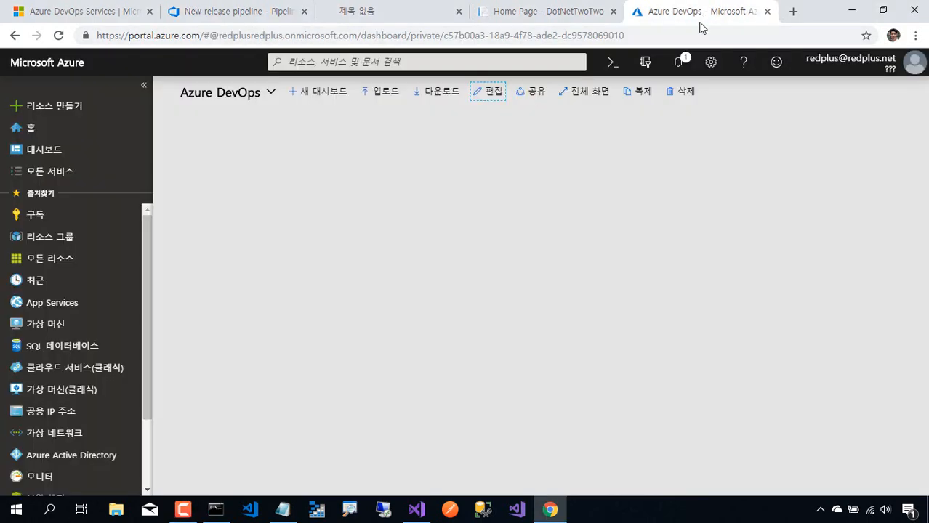
left_click(678, 62)
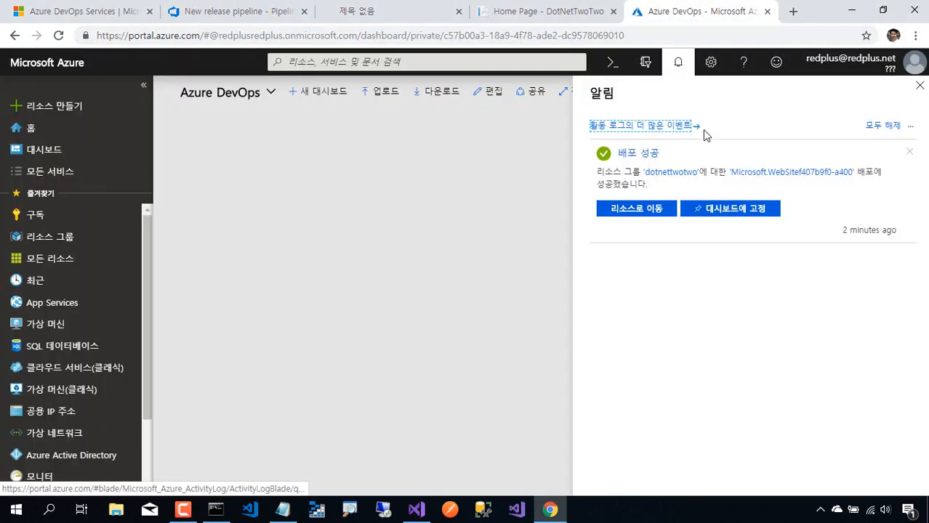
left_click(758, 210)
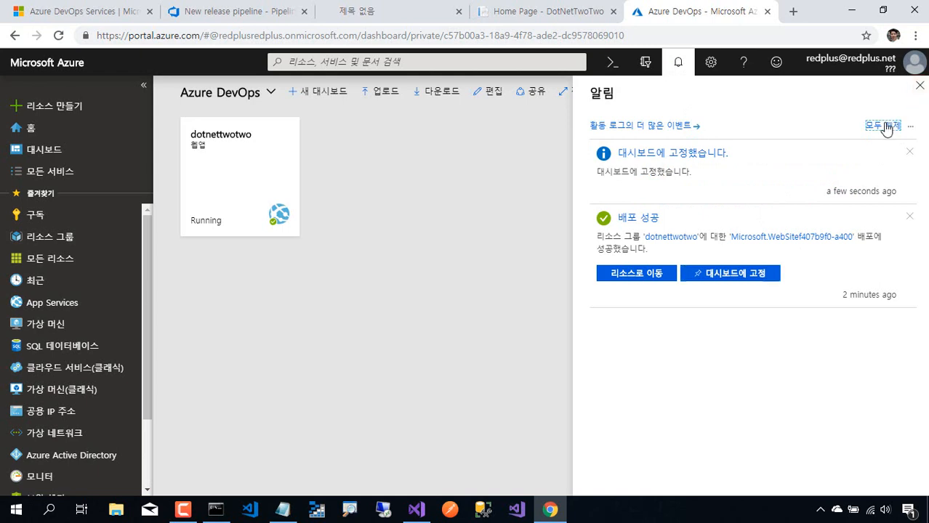
left_click(886, 127)
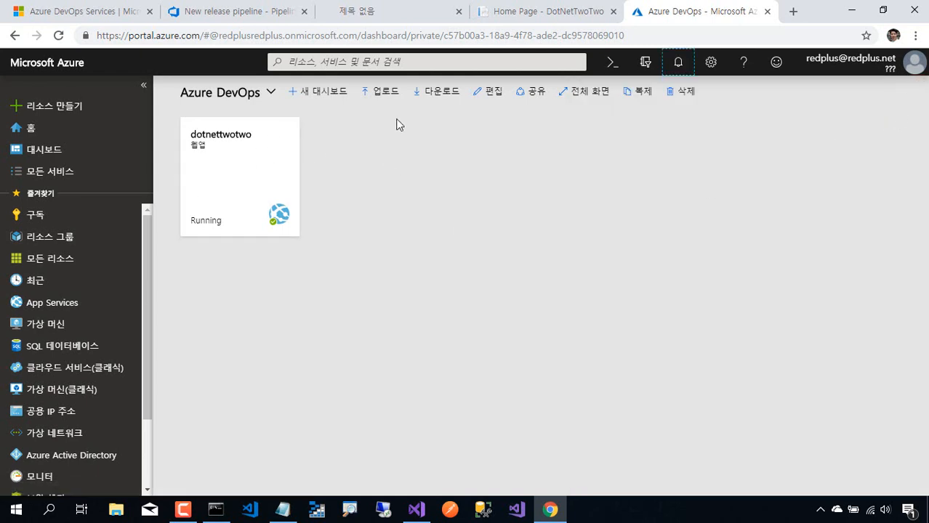
left_click(371, 15)
left_click(248, 14)
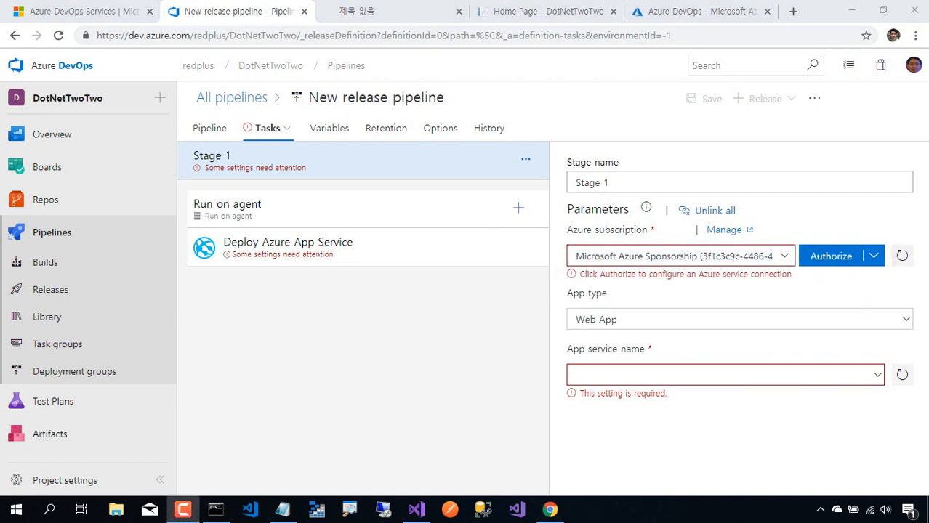
left_click(831, 256)
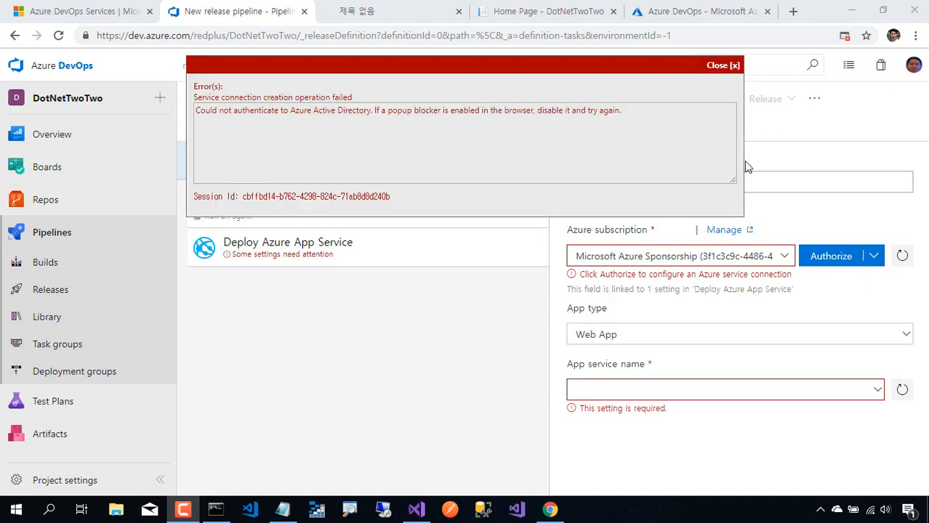
left_click(734, 65)
left_click(844, 36)
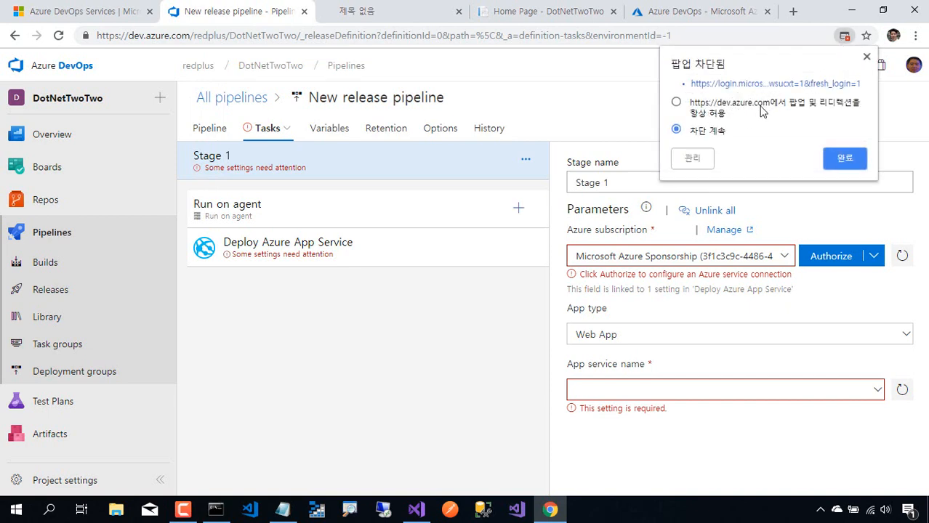
left_click(680, 106)
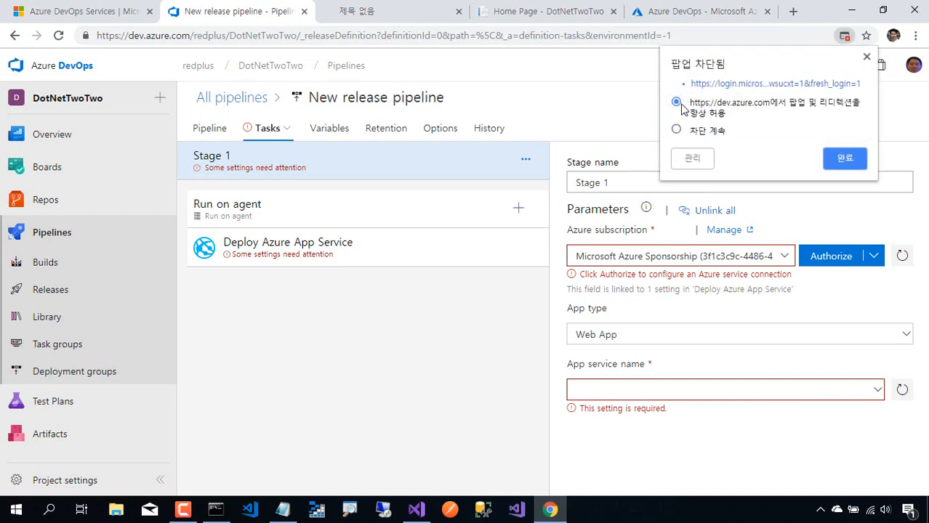
left_click(848, 159)
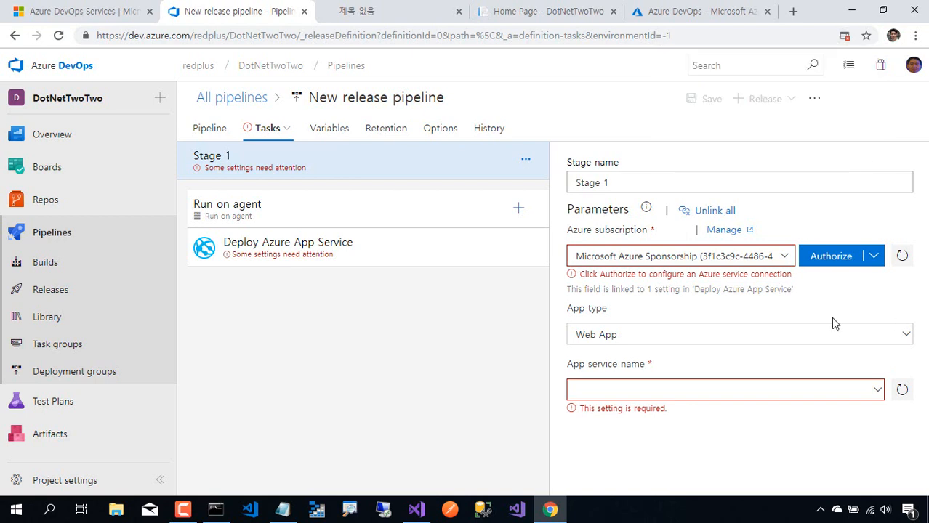
Authorize the Microsoft Azure Sponsorship subscription for Stage 1 and set the App service name to dotnettwotwo.
left_click(832, 257)
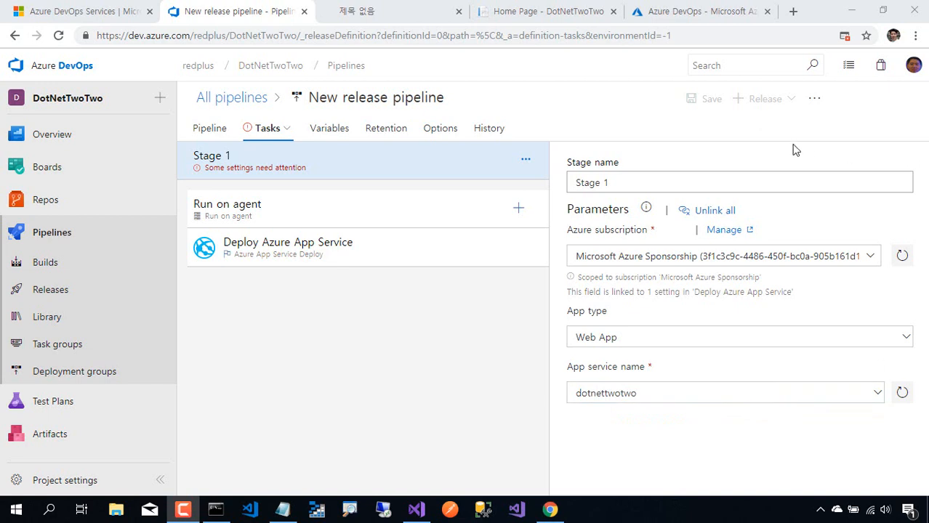
left_click(814, 98)
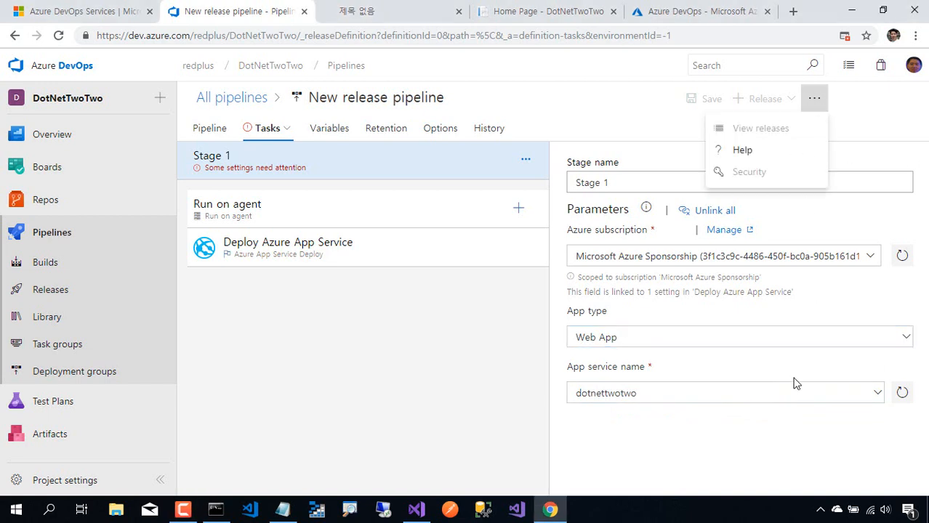
left_click(827, 395)
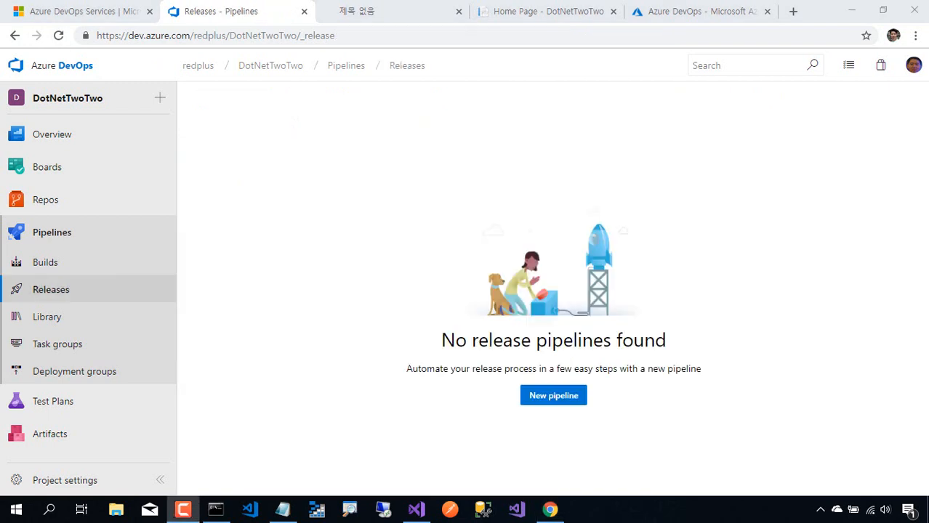
Create a new release pipeline from the Azure App Service deployment template and keep the stage name Stage 1.
left_click(568, 404)
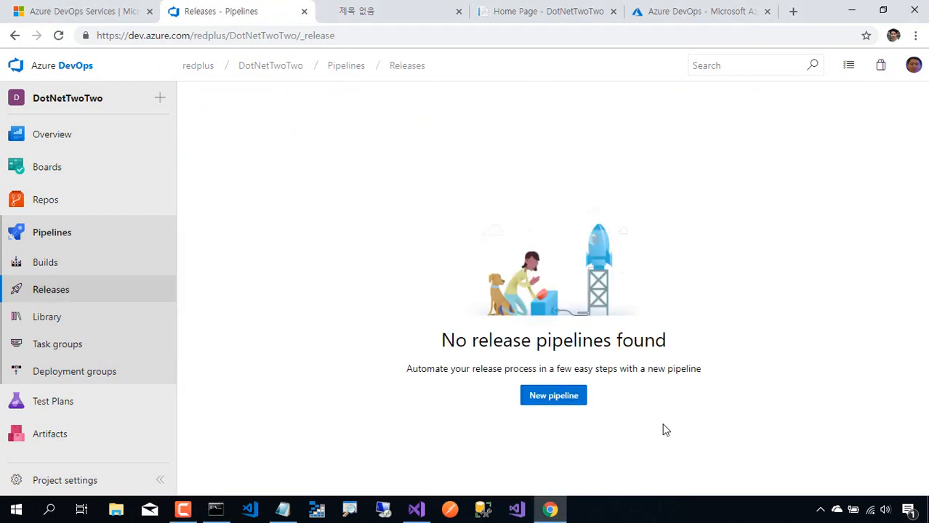
left_click(560, 394)
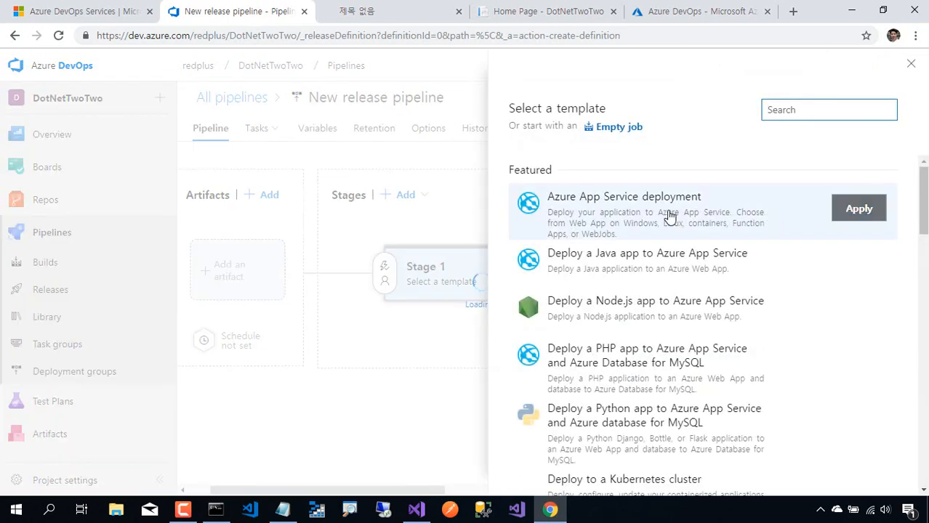
left_click(873, 209)
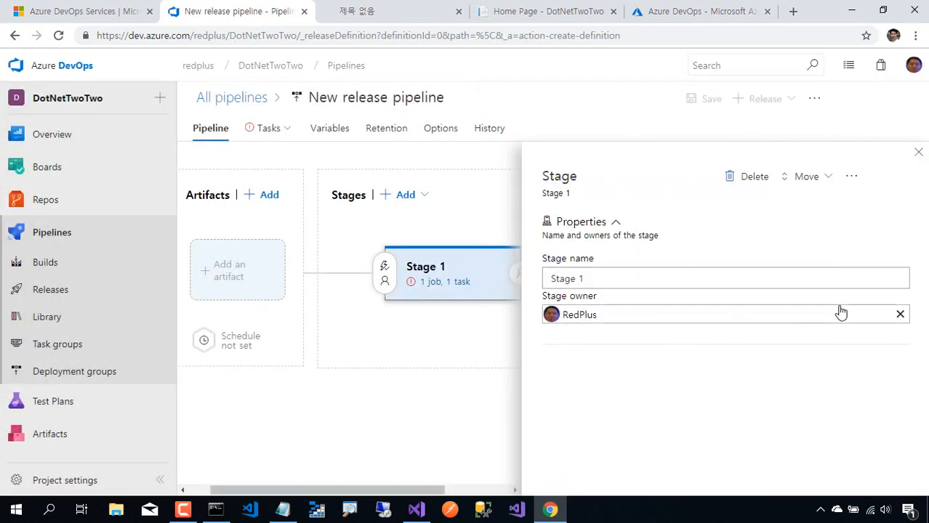
left_click(917, 156)
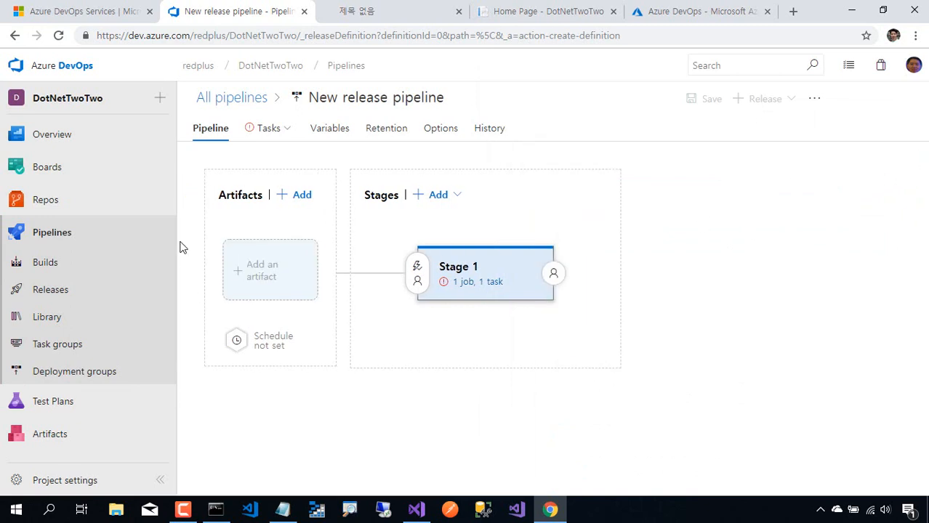
Add a build artifact from the DotNetTwoTwo-ASP.NET Core-CI build pipeline with Latest as the default version.
left_click(306, 197)
left_click(560, 202)
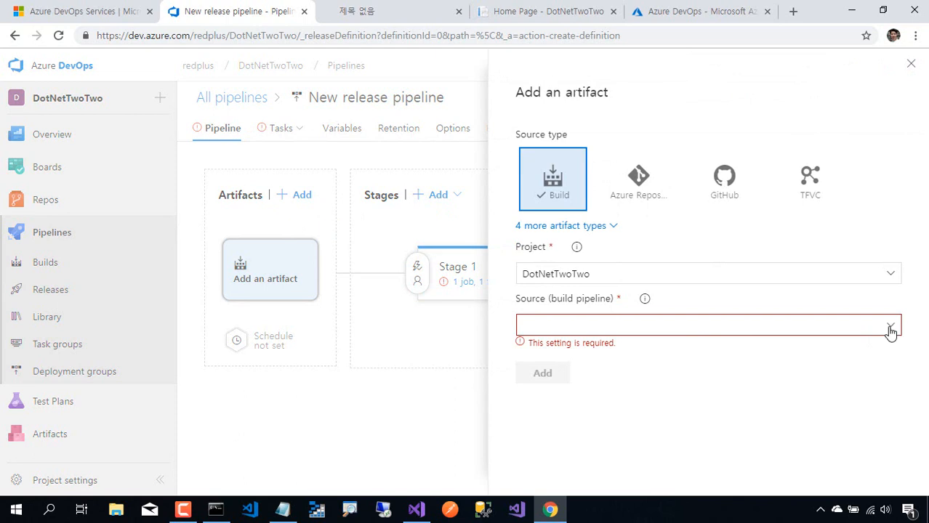
left_click(894, 332)
left_click(684, 347)
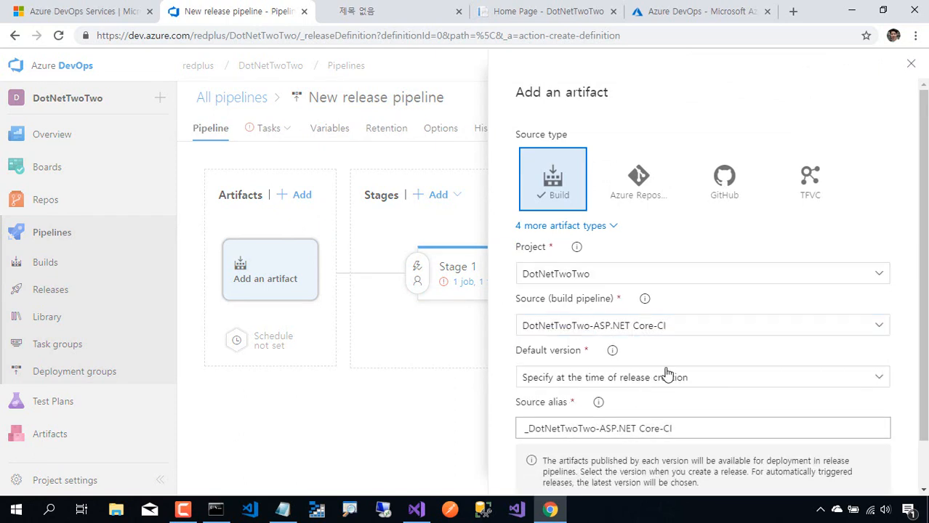
left_click(668, 377)
left_click(540, 479)
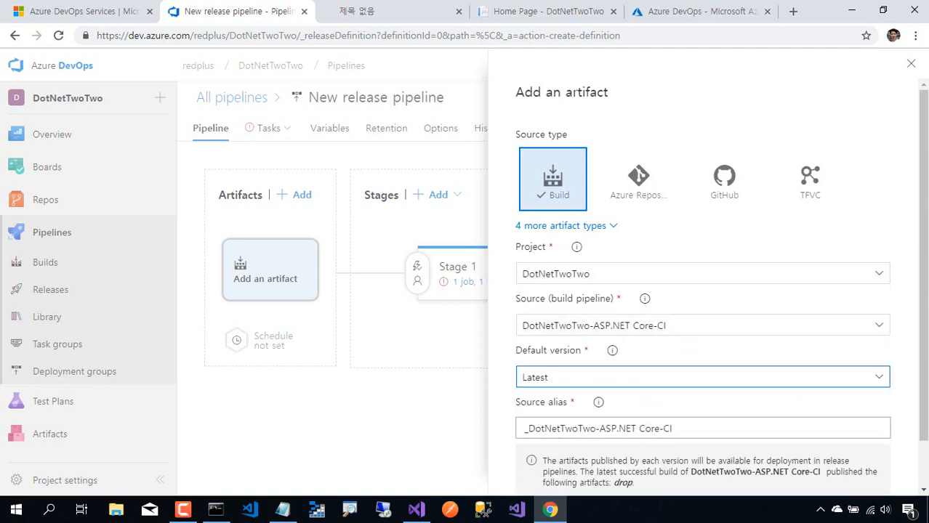
scroll(618, 473, "down", 1)
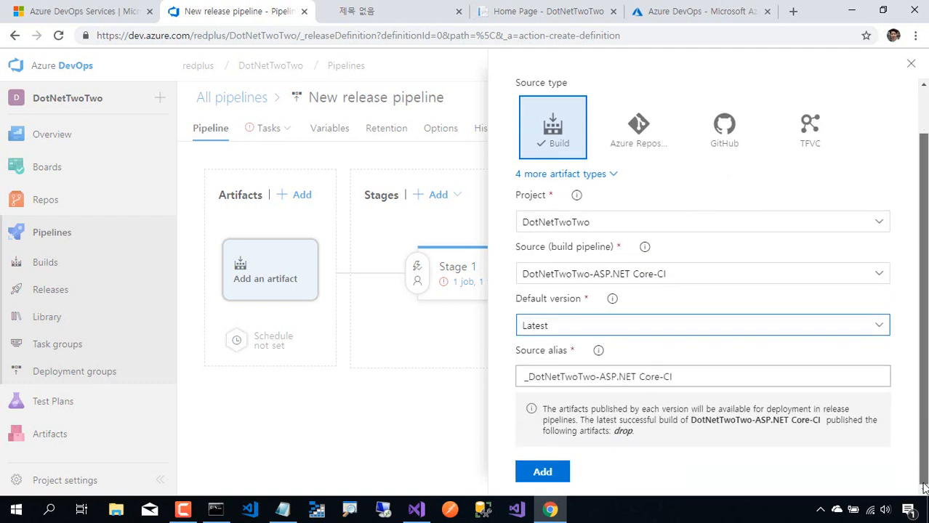
left_click(556, 479)
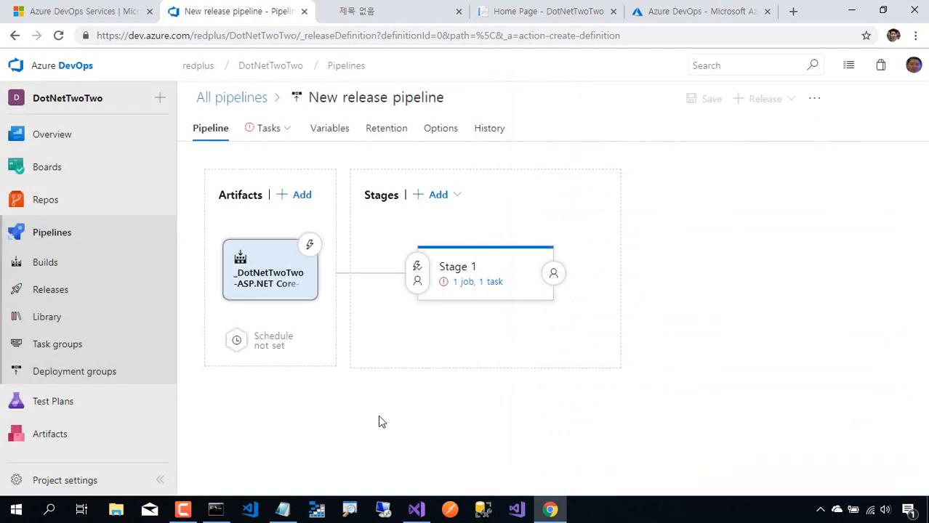
Open the Stage 1 tasks and save the release pipeline with the Microsoft Azure Sponsorship subscription and the dotnettwotwo app service.
left_click(491, 282)
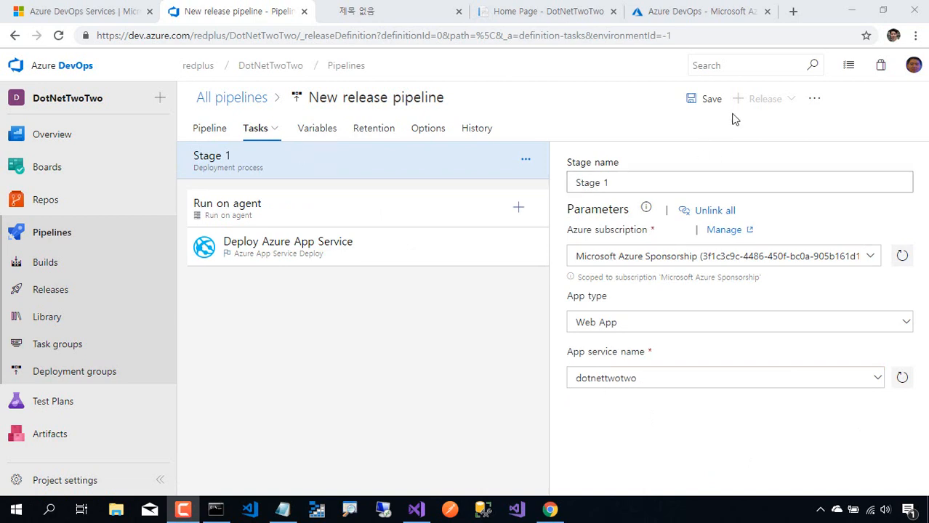
left_click(711, 107)
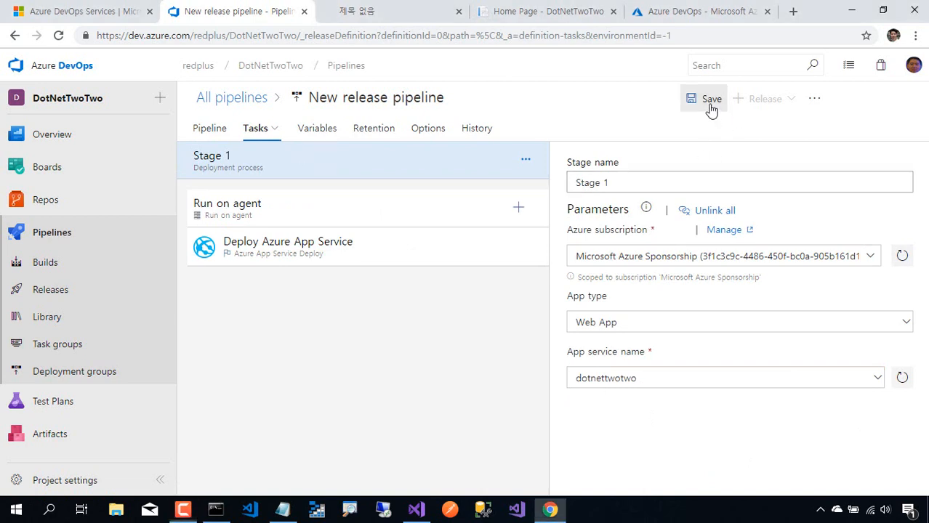
left_click(528, 354)
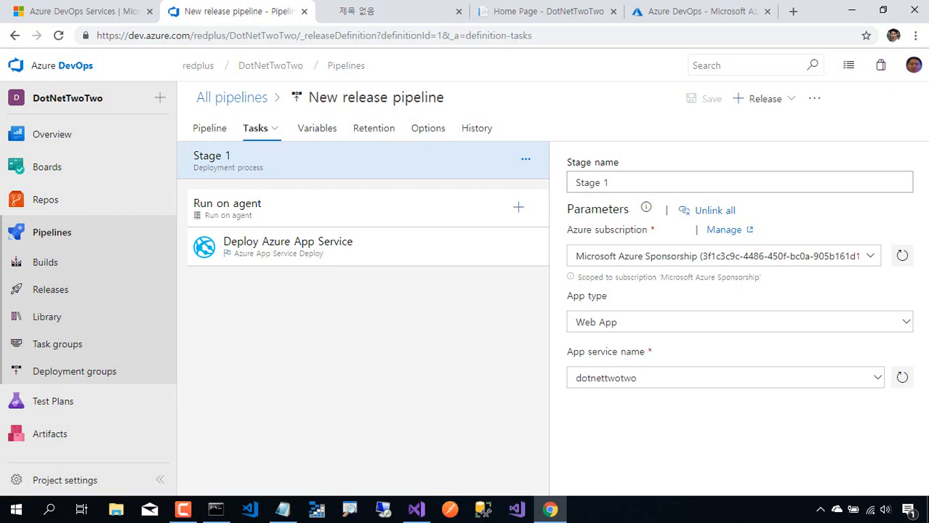
key("F10")
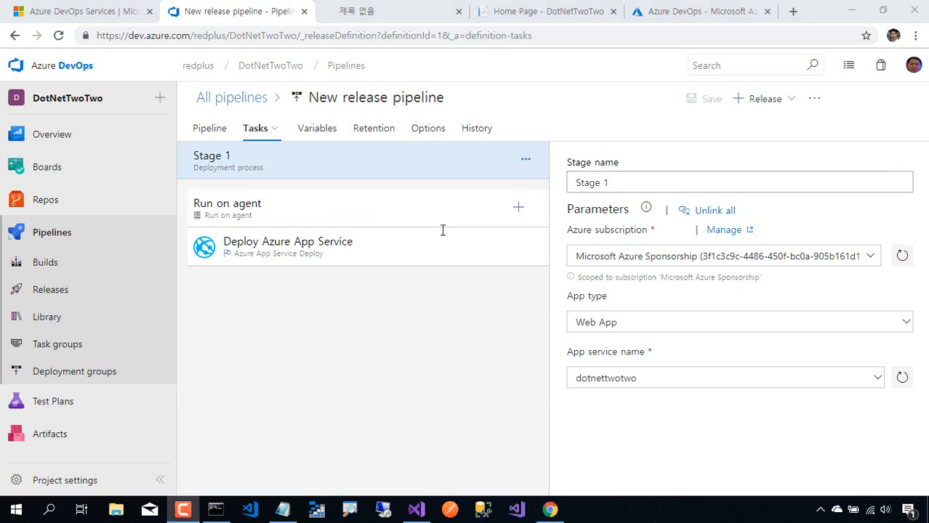
Set the package of the Deploy Azure App Service task to DotNetTwoTwo.zip from the linked build artifact's drop folder.
left_click(394, 257)
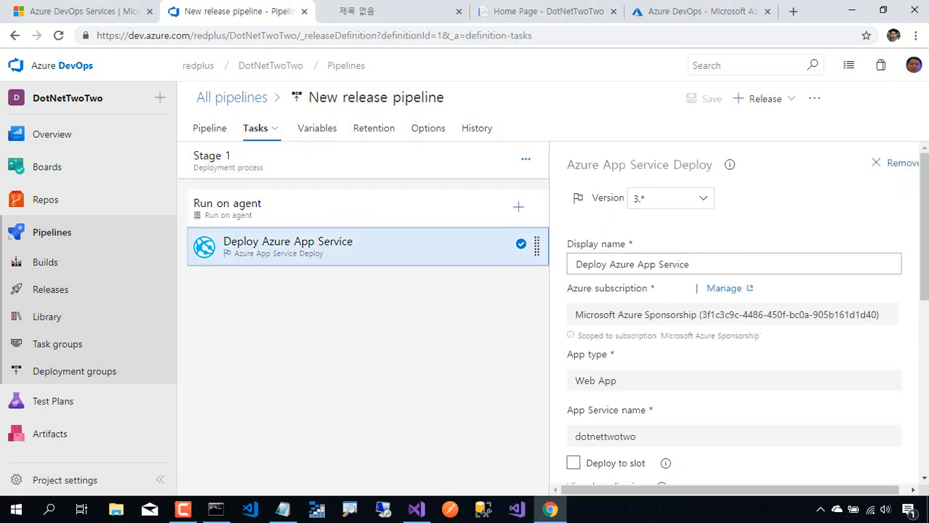
left_click_drag(921, 218, 921, 354)
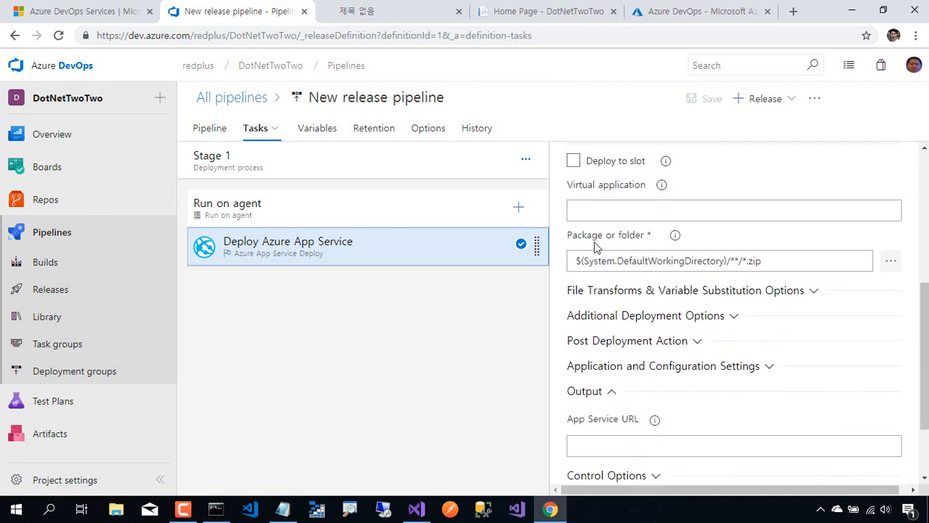
left_click(891, 263)
left_click(312, 180)
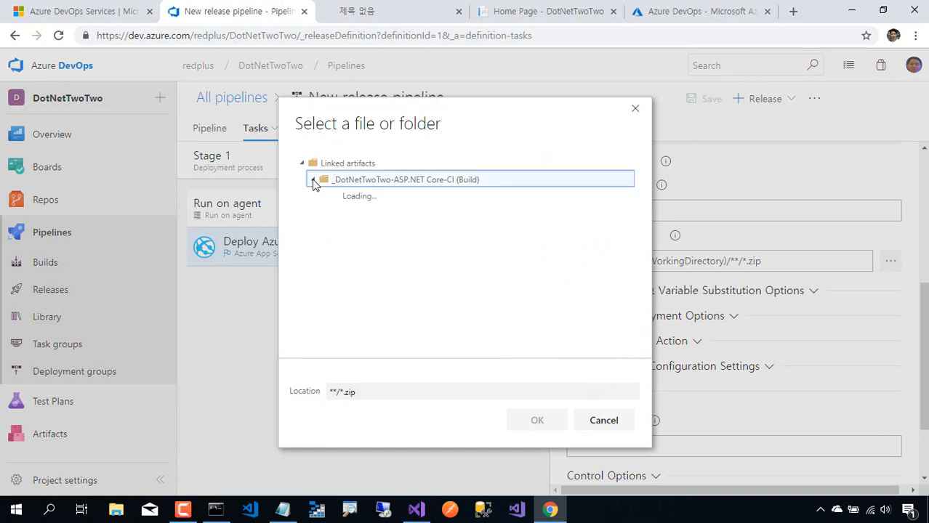
left_click(325, 198)
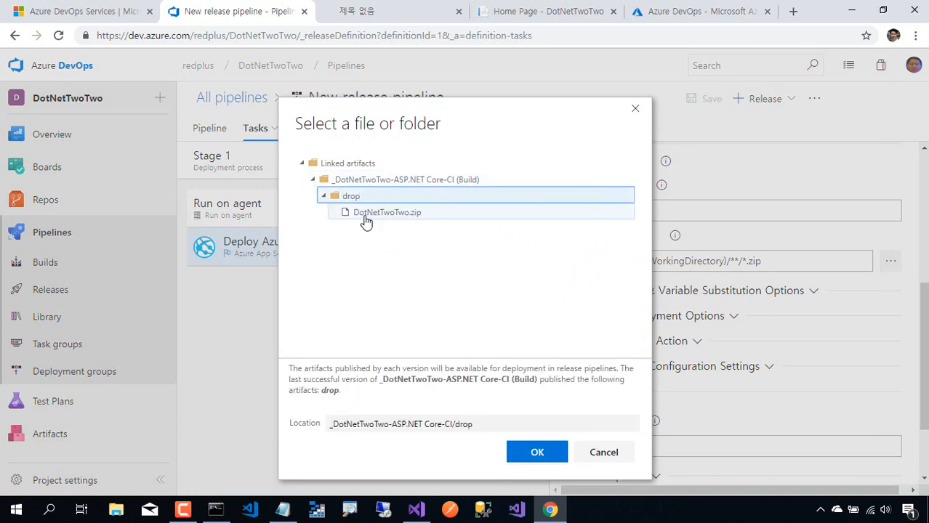
left_click(429, 217)
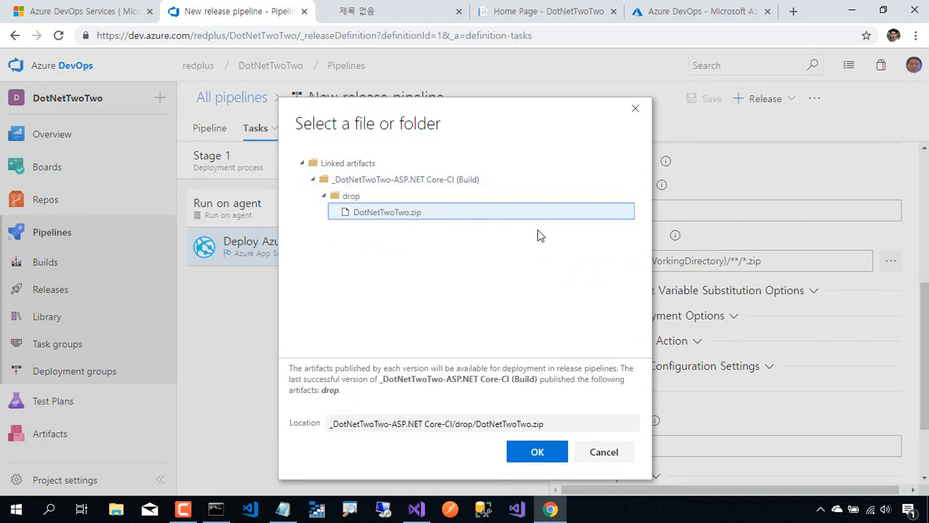
left_click(562, 457)
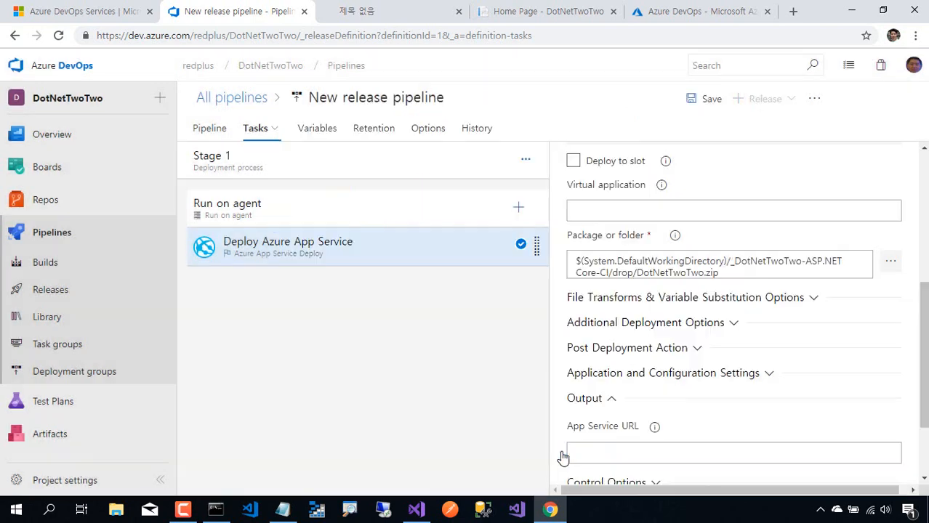
left_click_drag(923, 327, 926, 188)
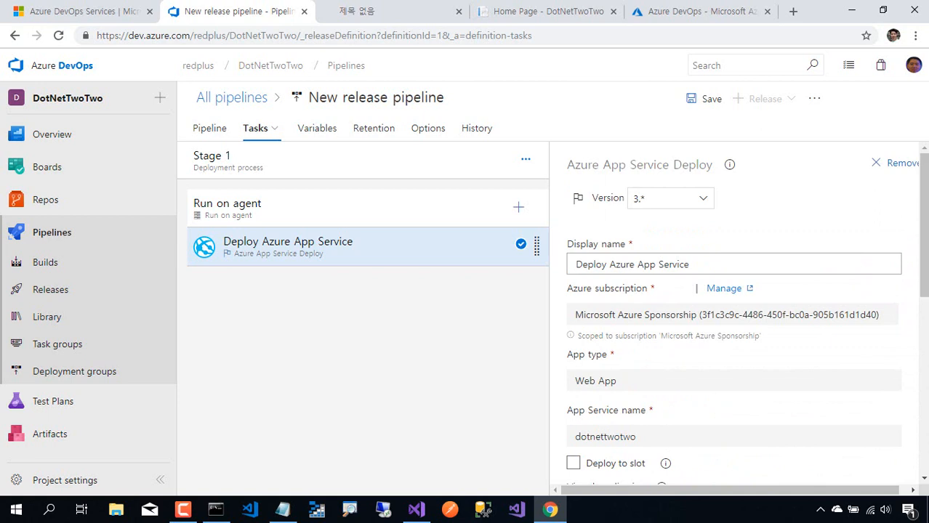
Save the release pipeline with the new package setting, leaving the comment empty.
key("F9")
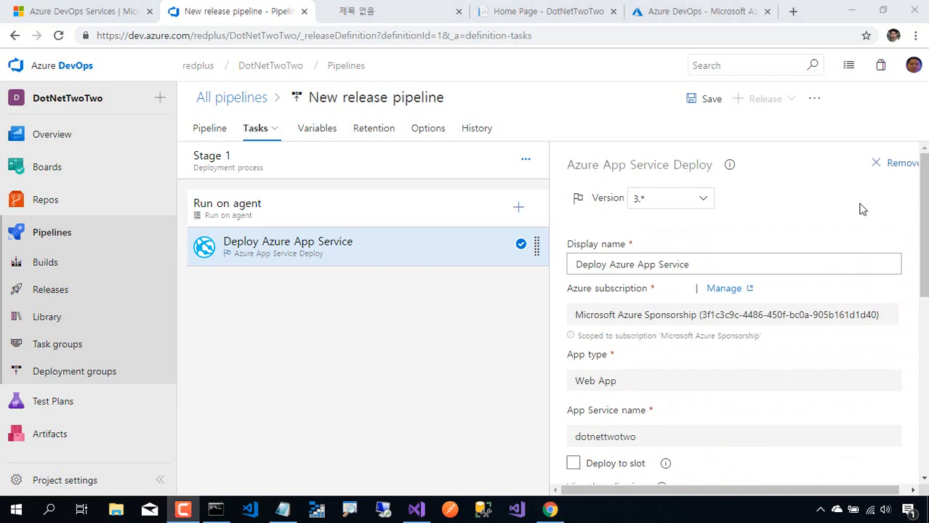
left_click(708, 99)
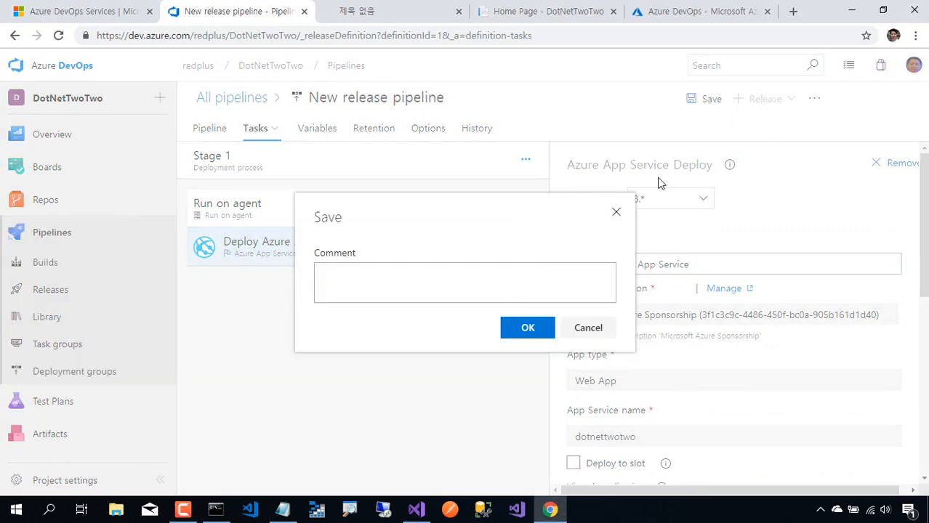
left_click(524, 327)
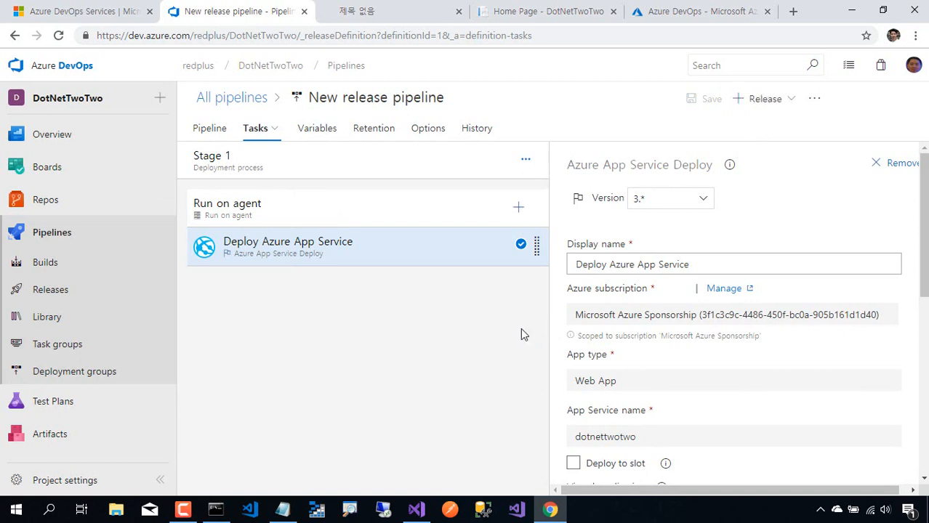
Create a release from artifact version 20190130.1 with the Stage 1 trigger changed from automated to manual.
left_click(792, 101)
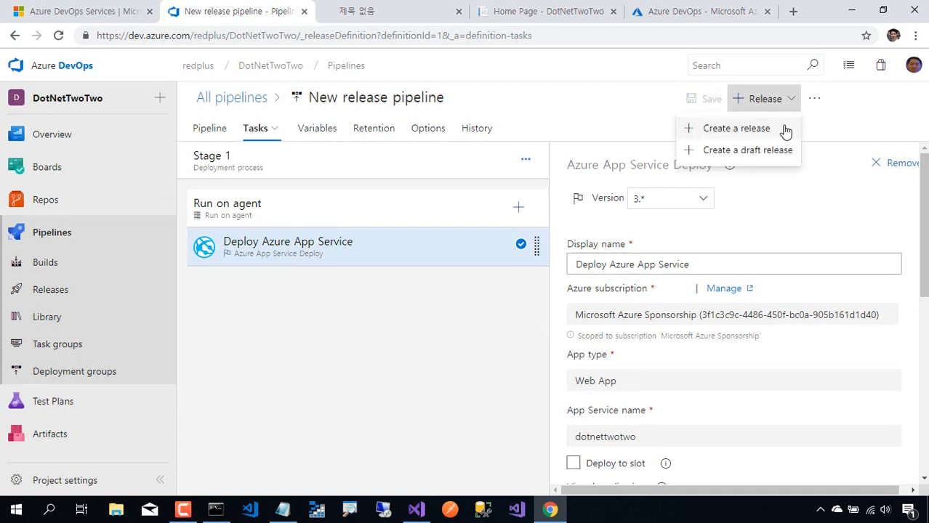
left_click(784, 130)
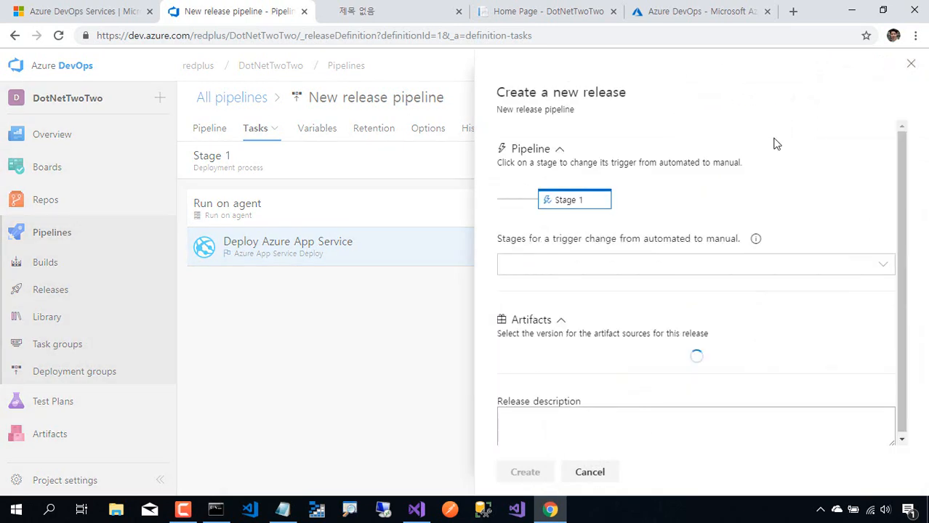
left_click(596, 200)
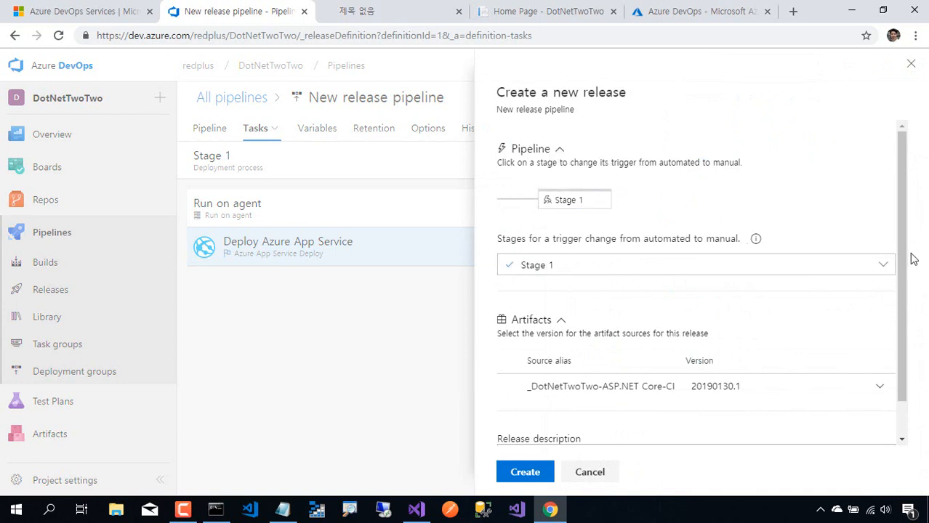
left_click_drag(902, 260, 897, 336)
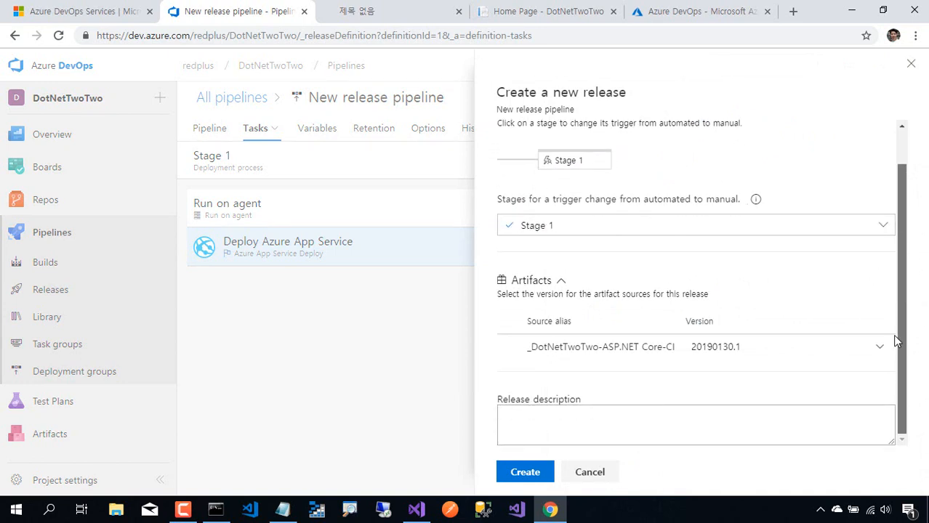
left_click(547, 472)
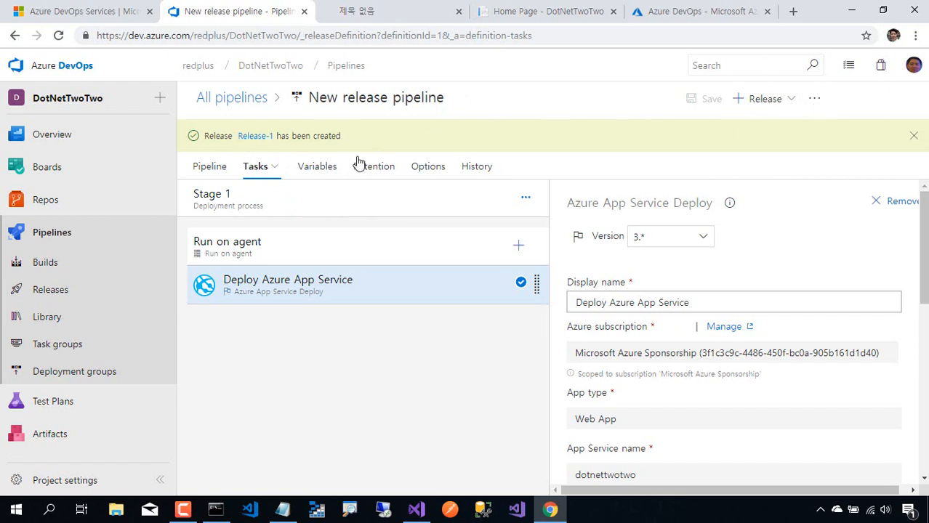
Open the newly created release and deploy it to Stage 1 using the multiple-stage deployment option.
left_click(255, 136)
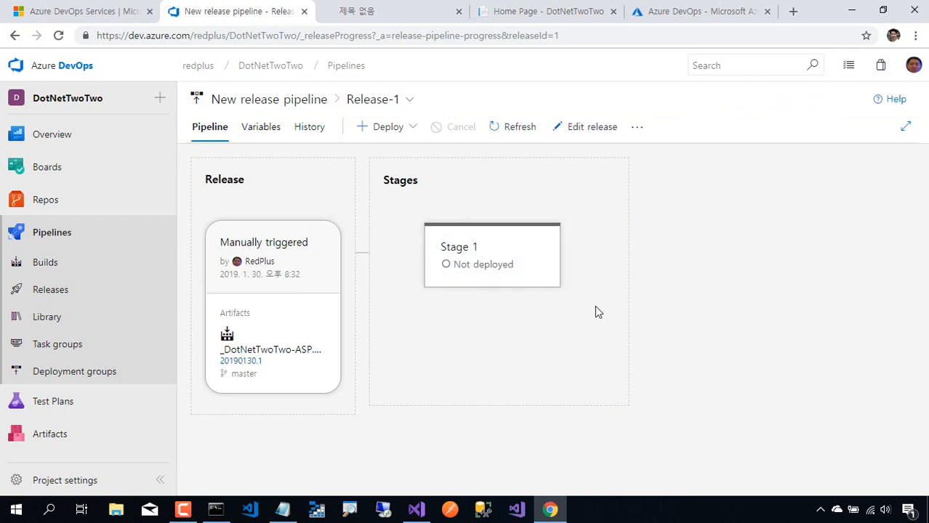
mouse_move(455, 227)
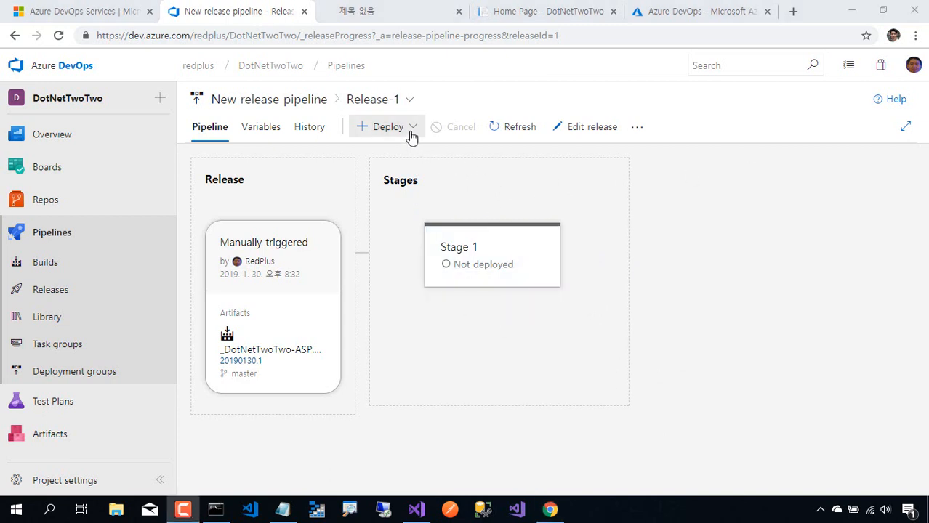
left_click(415, 128)
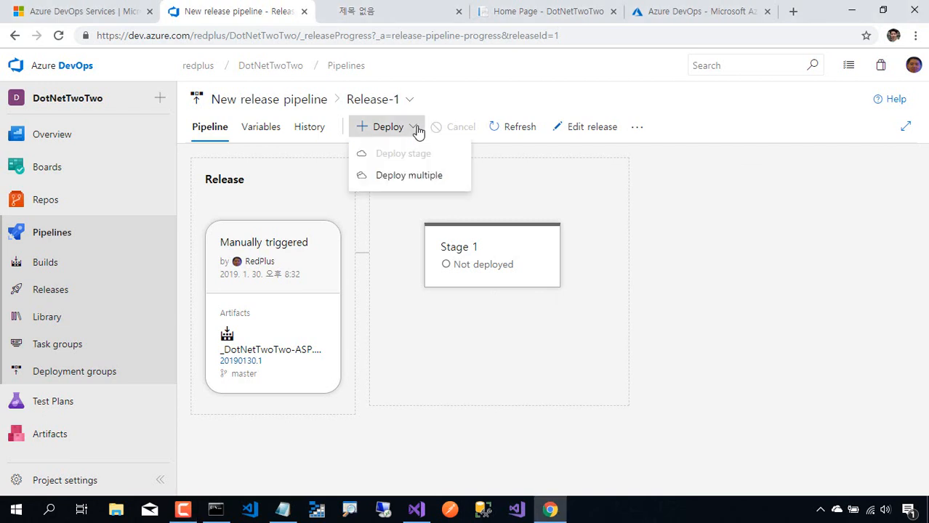
left_click(452, 178)
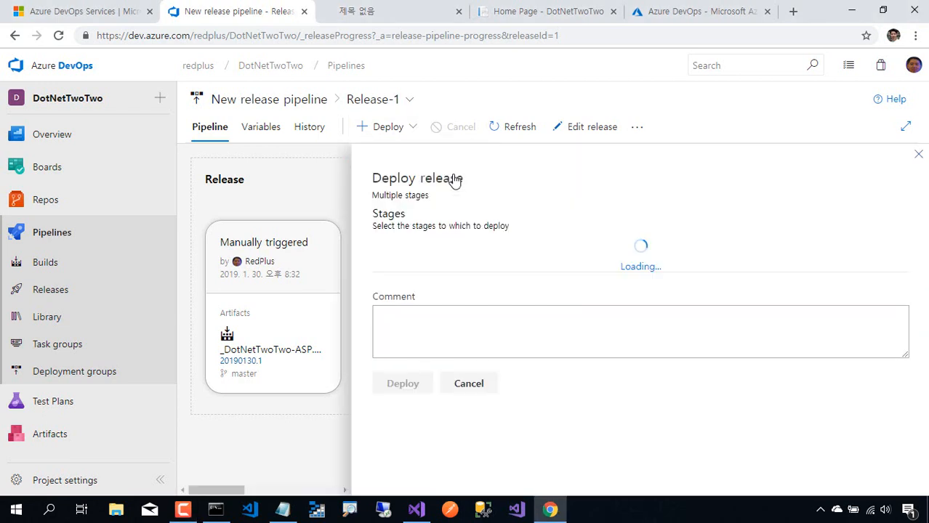
left_click(386, 278)
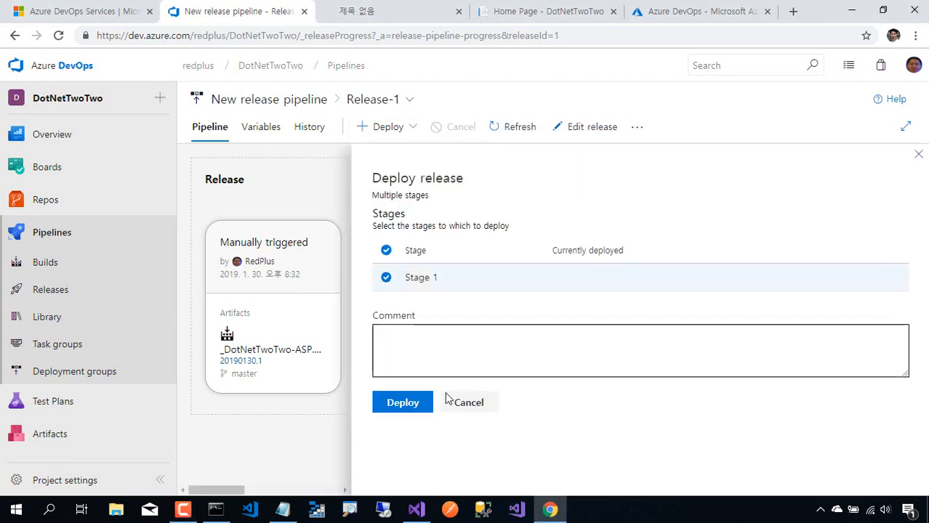
left_click(427, 410)
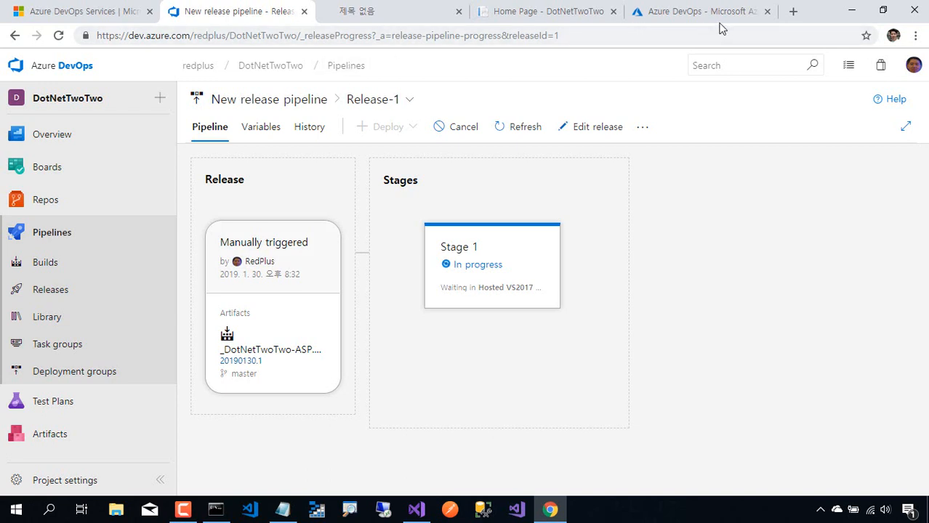
Switch to the Azure portal and open the overview of the dotnettwotwo app service.
left_click(698, 11)
left_click(249, 170)
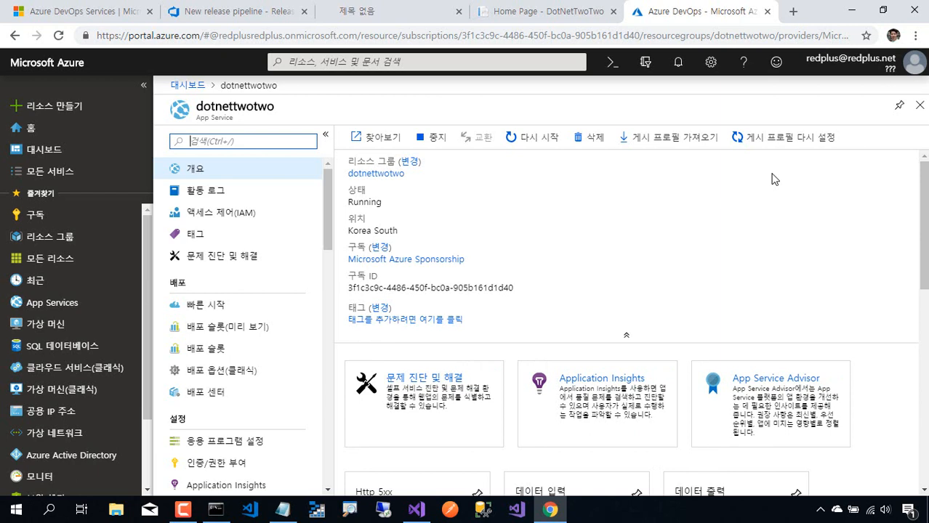
Open the dotnettwotwo.azurewebsites.net site from the app service overview and compare it with the home page running on localhost.
left_click(749, 179)
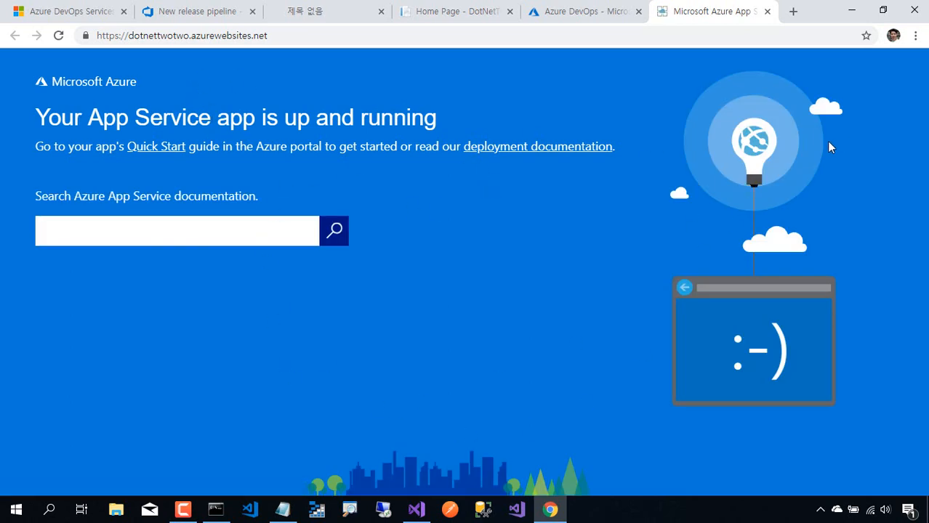
left_click(435, 17)
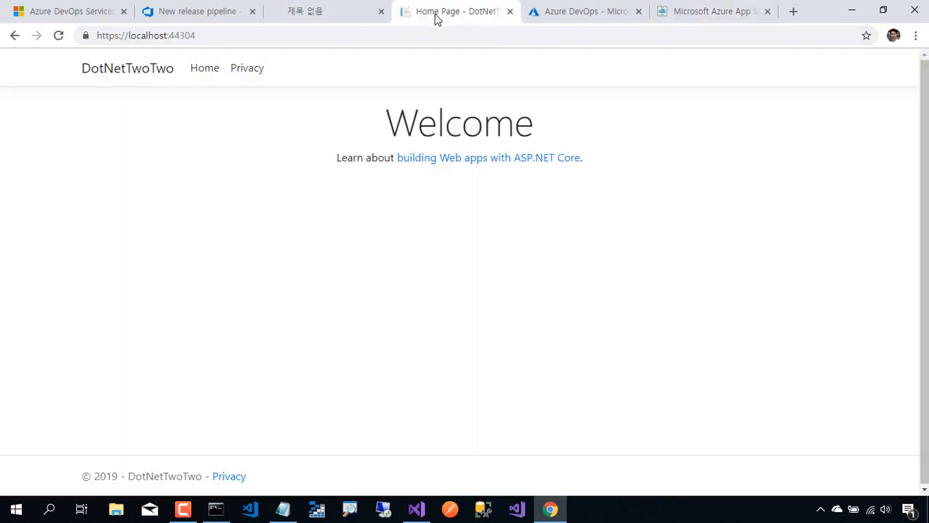
left_click(353, 22)
left_click(451, 12)
Return to Release-1 in Azure DevOps and follow the Stage 1 deployment logs until the run ends.
left_click(216, 14)
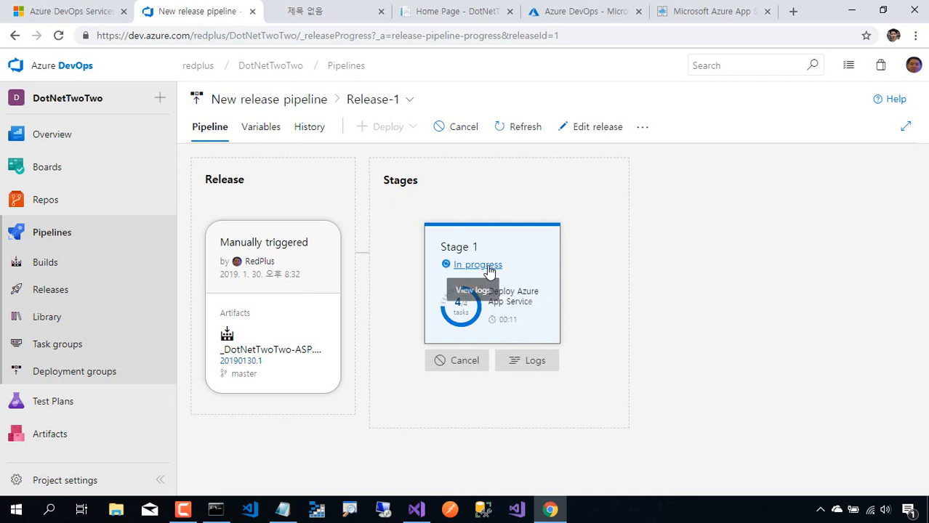
left_click(550, 369)
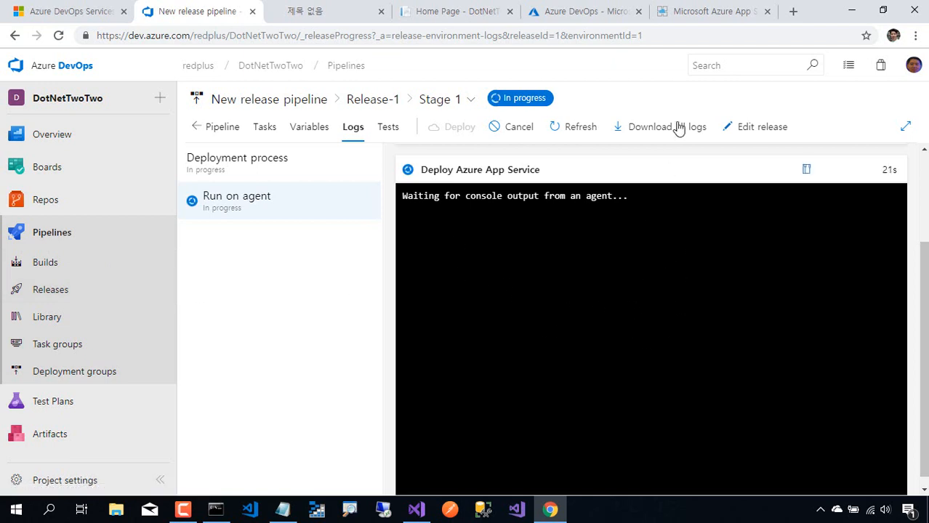
left_click(710, 19)
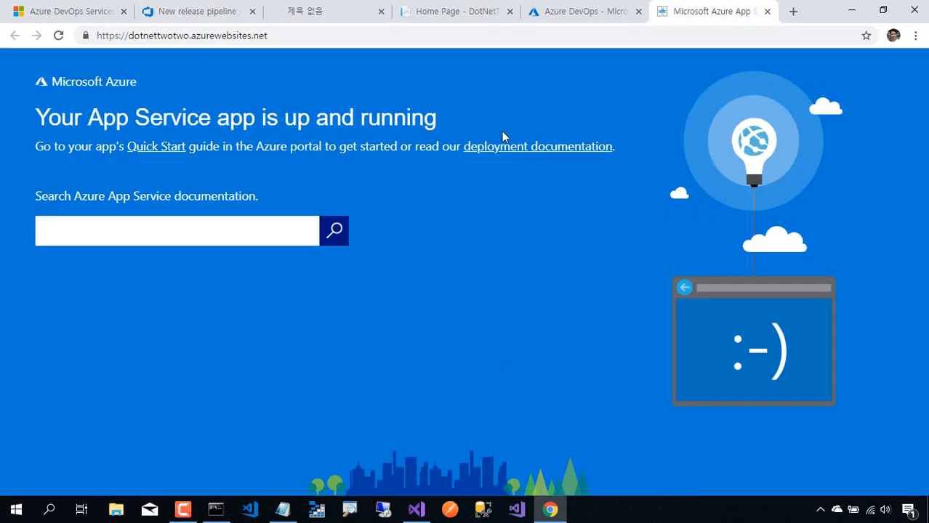
left_click(188, 20)
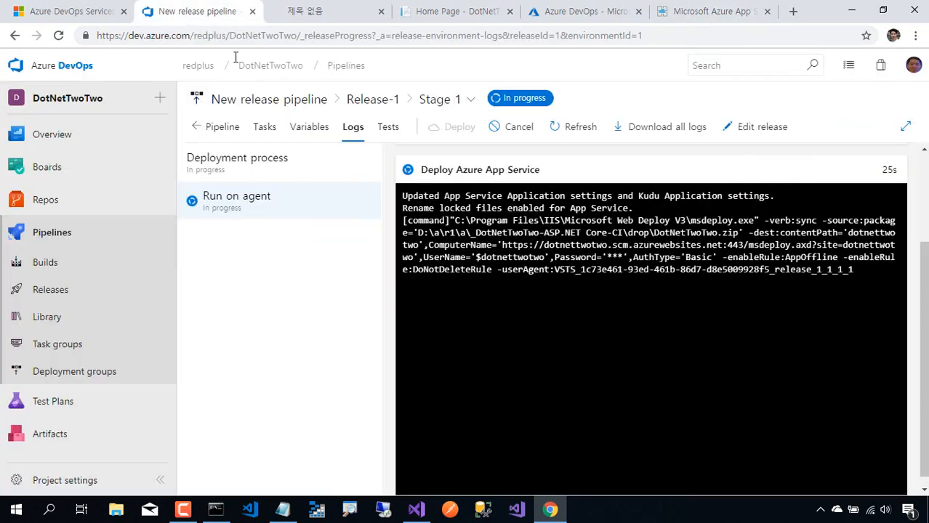
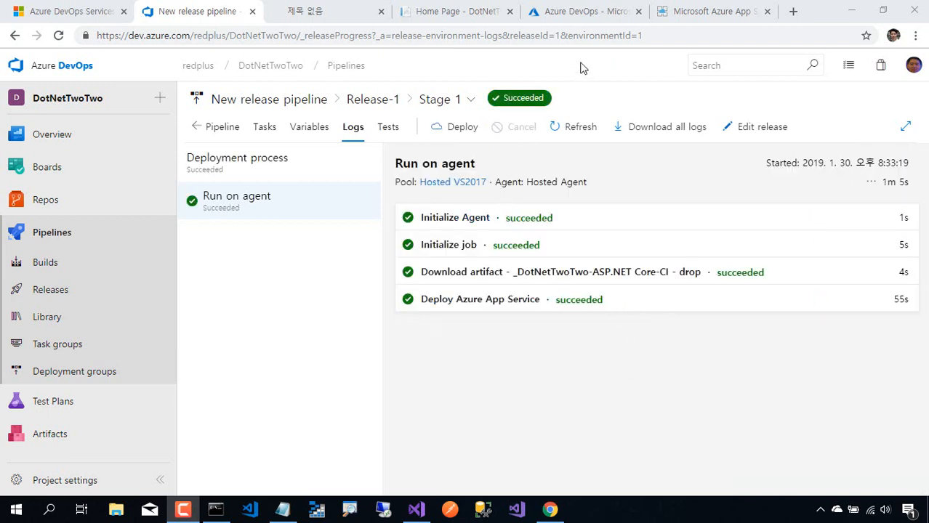
Open the dotnettwotwo.azurewebsites.net URL again from the Azure portal and compare the deployed home page with the earlier placeholder page.
left_click(697, 16)
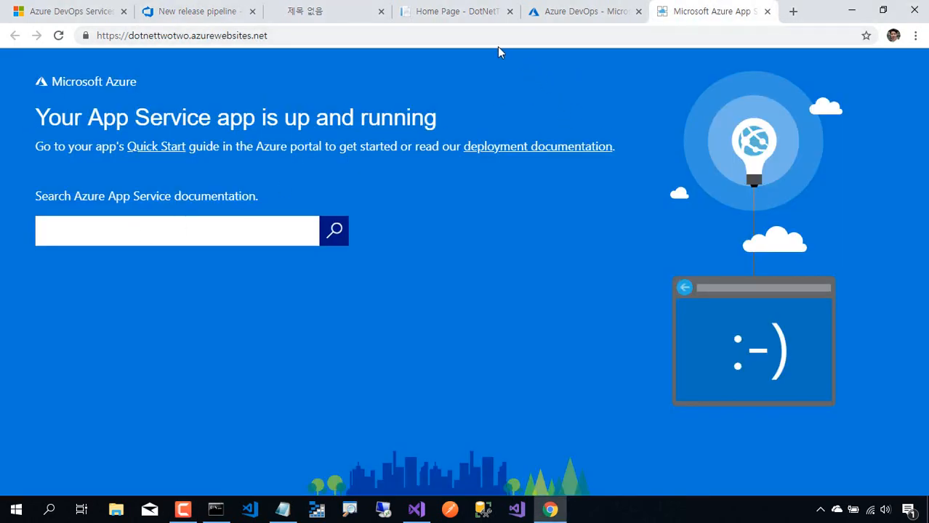
left_click(571, 15)
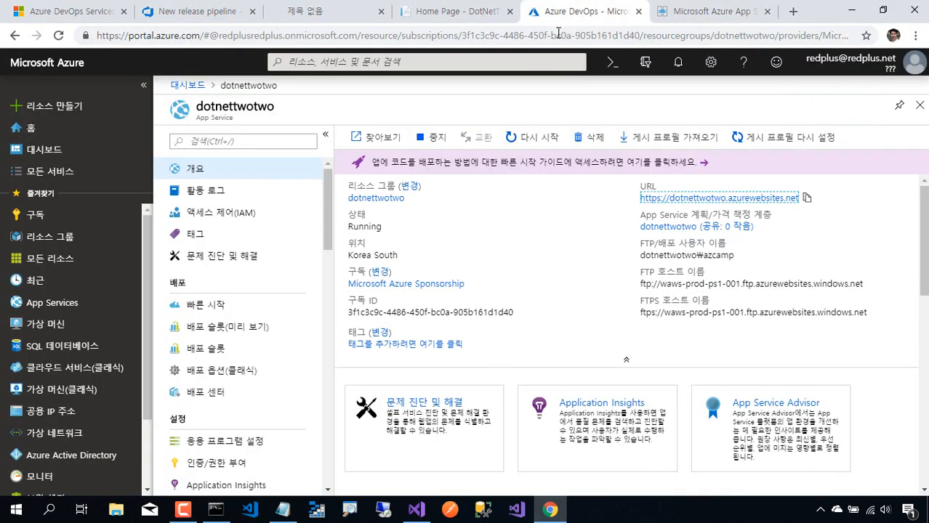
left_click(721, 198)
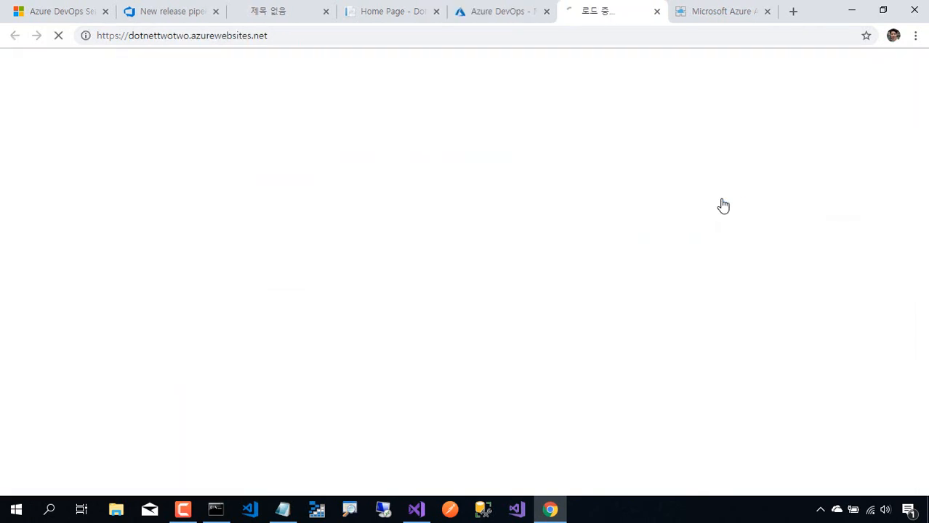
left_click_drag(603, 15, 685, 16)
left_click(610, 14)
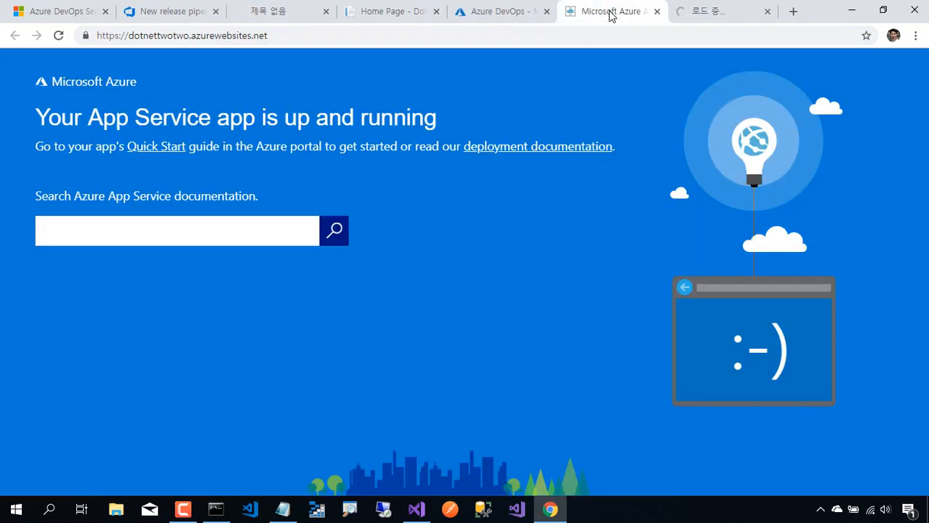
left_click(719, 12)
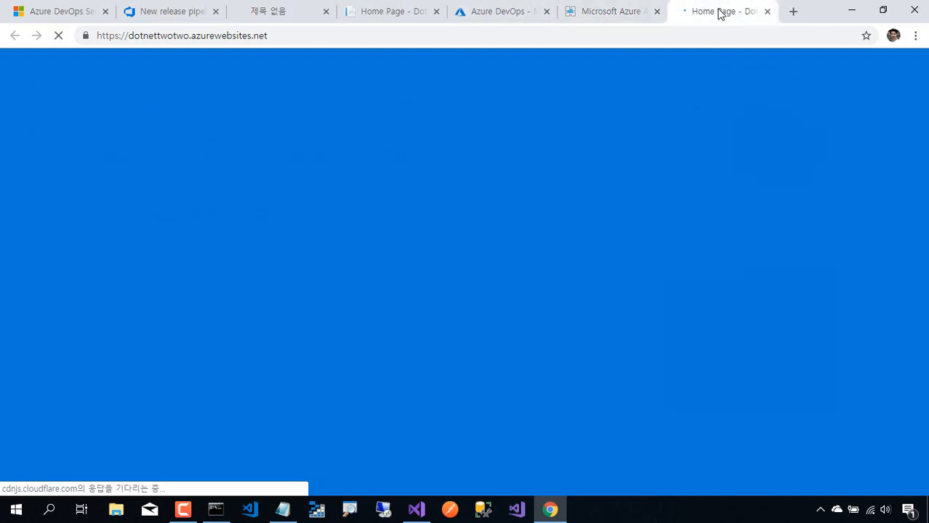
left_click(615, 20)
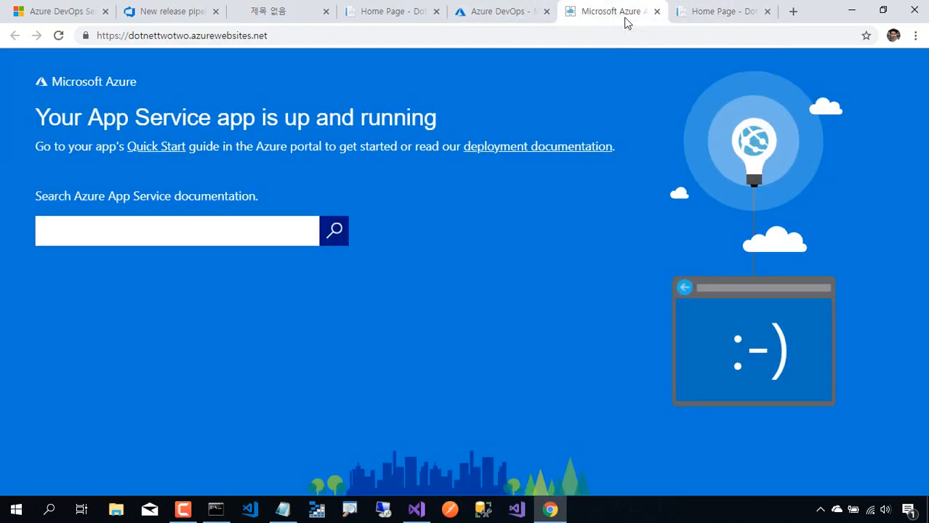
left_click(700, 21)
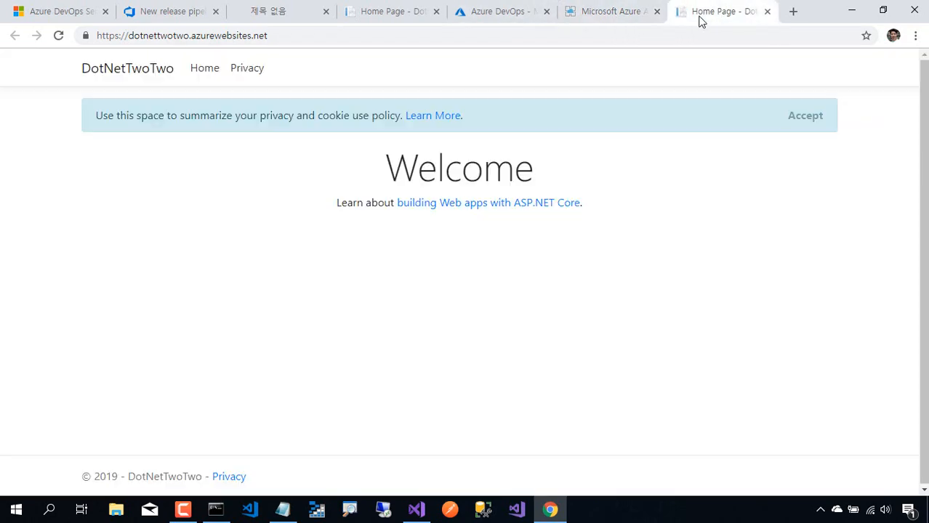
Accept the cookie policy on the deployed DotNetTwoTwo site and check its Home and Privacy pages.
left_click(247, 72)
left_click(207, 71)
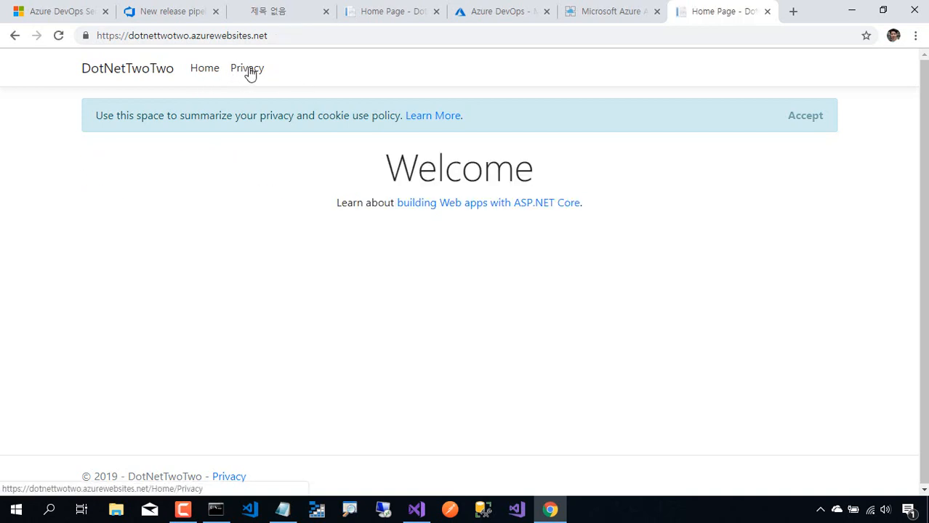
left_click(246, 72)
left_click(204, 70)
left_click(806, 116)
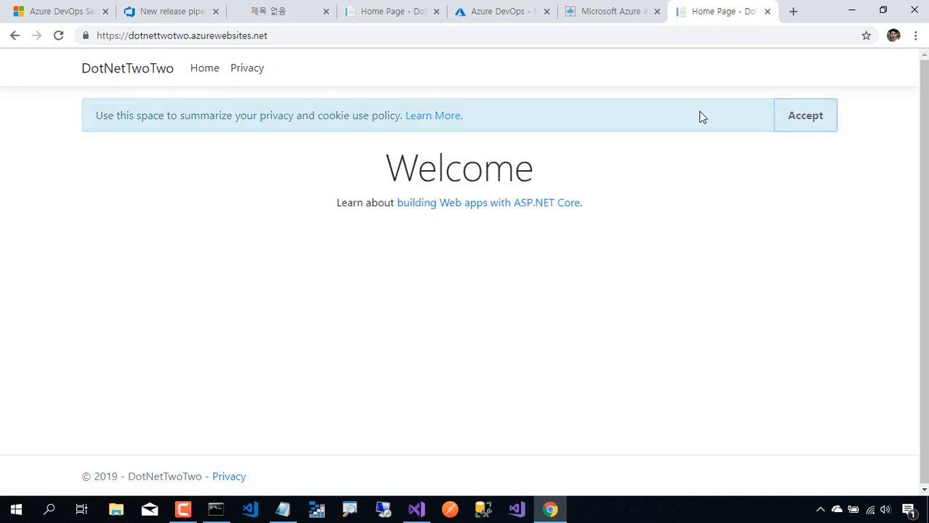
left_click(247, 71)
left_click(203, 71)
left_click(245, 71)
left_click(204, 72)
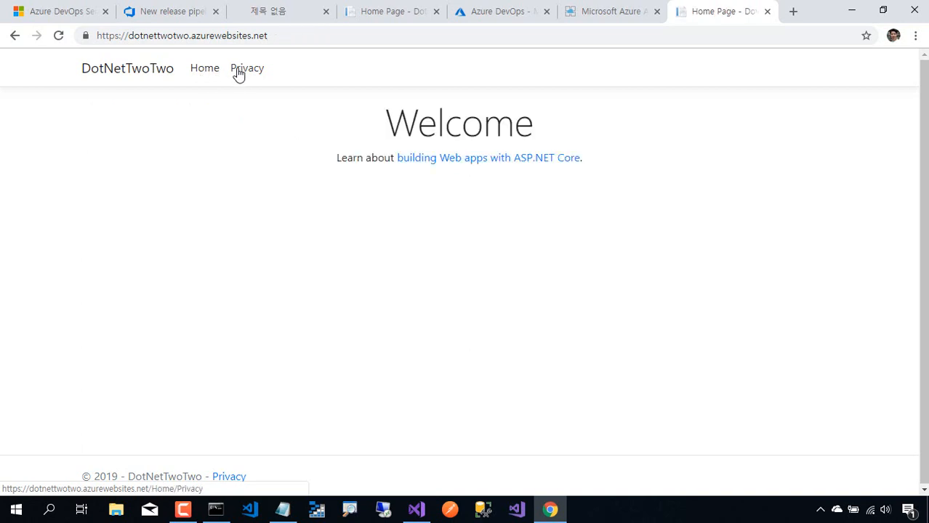
left_click(240, 73)
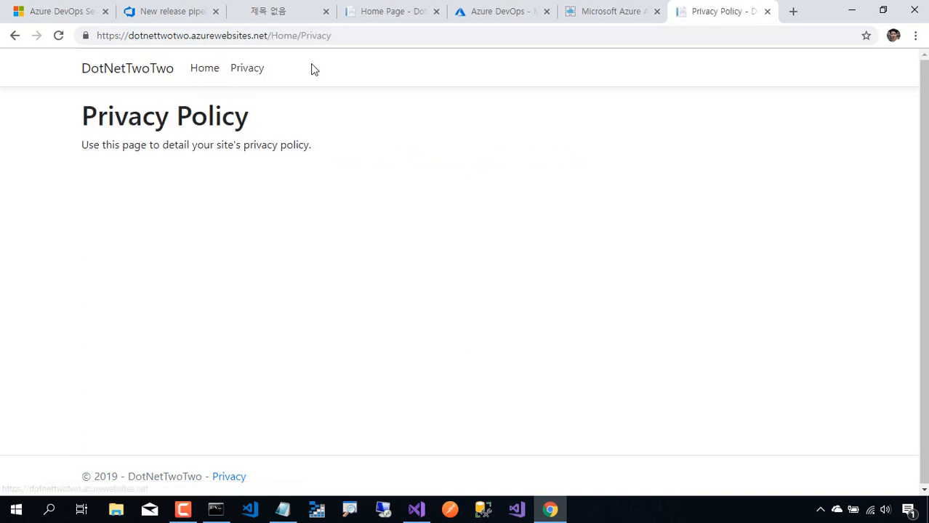
Switch back to Azure DevOps and open the build pipelines of the DotNetTwoTwo project.
left_click(177, 16)
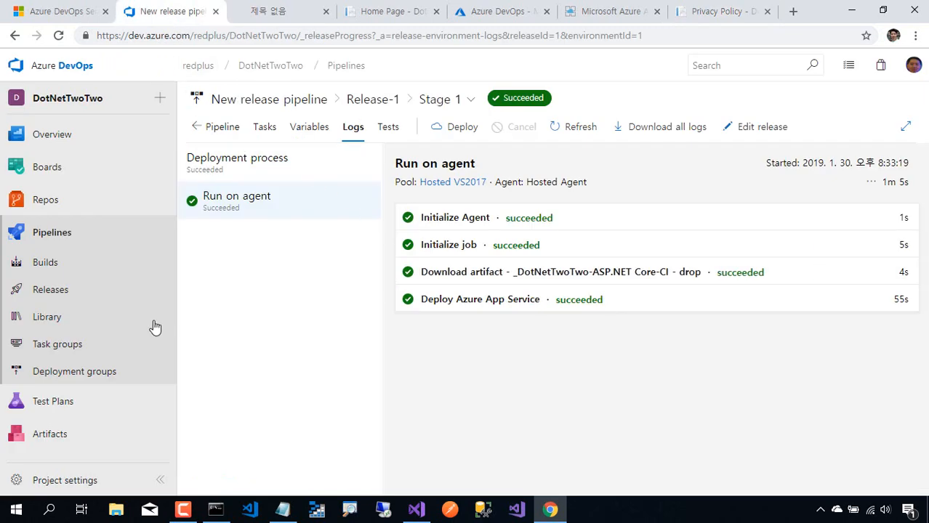
left_click(109, 275)
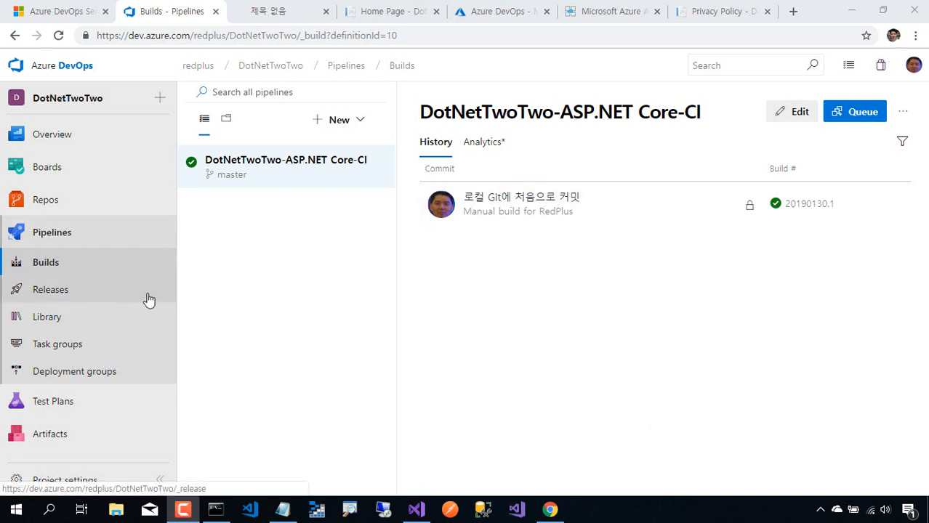
left_click(730, 15)
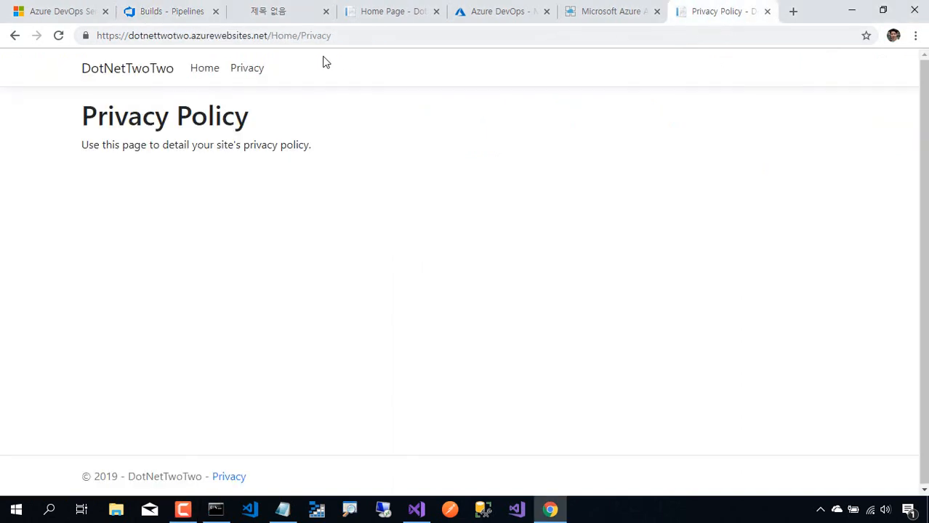
left_click(162, 18)
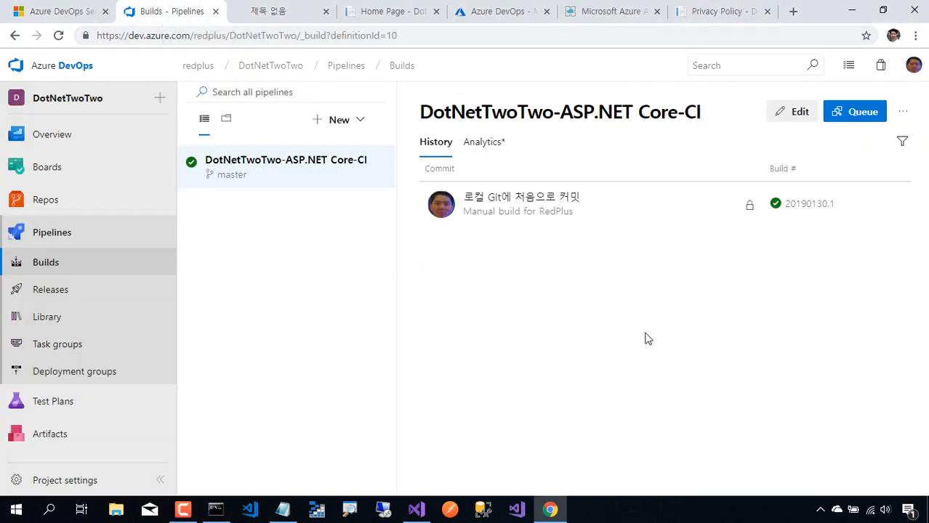
key("alt+Tab")
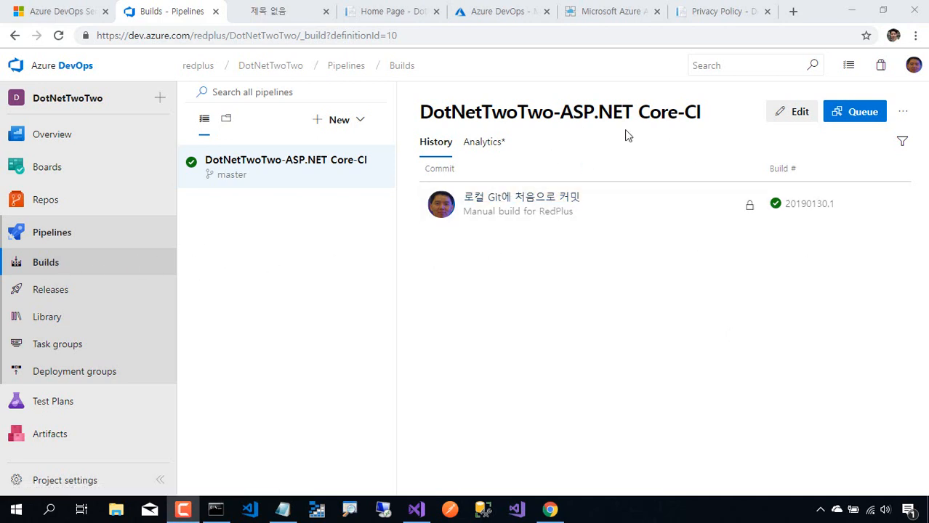
Enable continuous integration for the master branch in the DotNetTwoTwo-ASP.NET Core-CI build pipeline and save it without a comment.
left_click(800, 116)
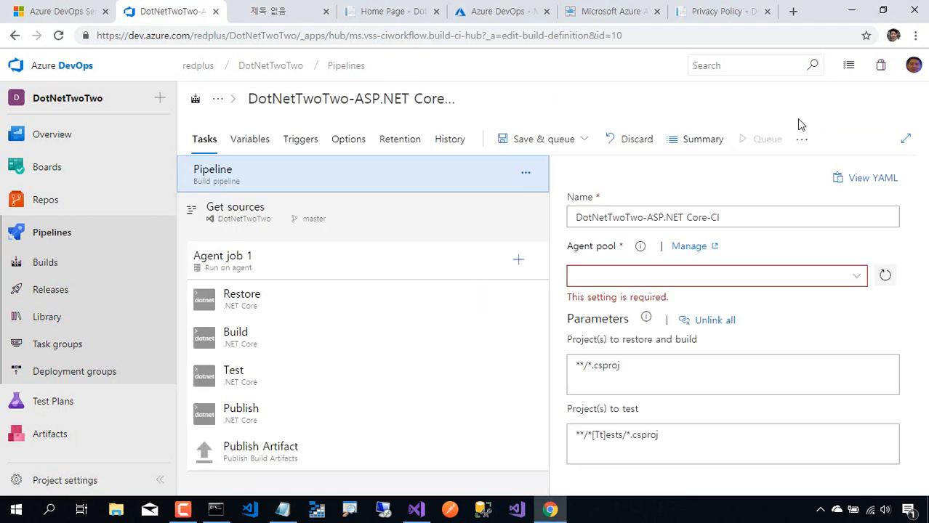
left_click(304, 148)
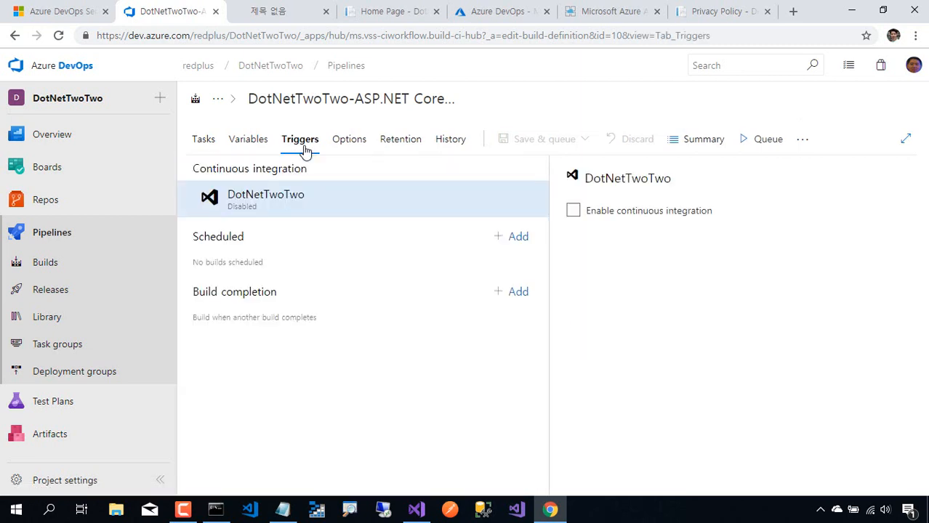
left_click(573, 214)
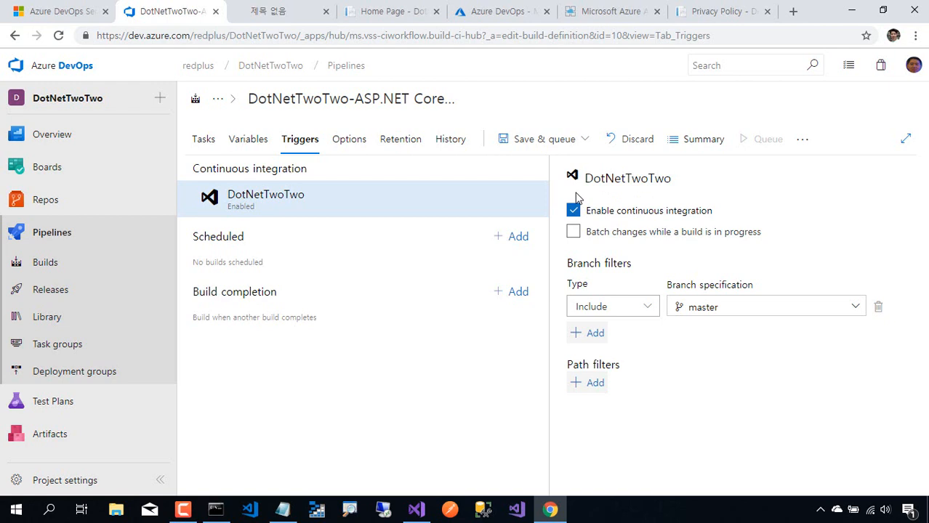
left_click(586, 140)
left_click(542, 189)
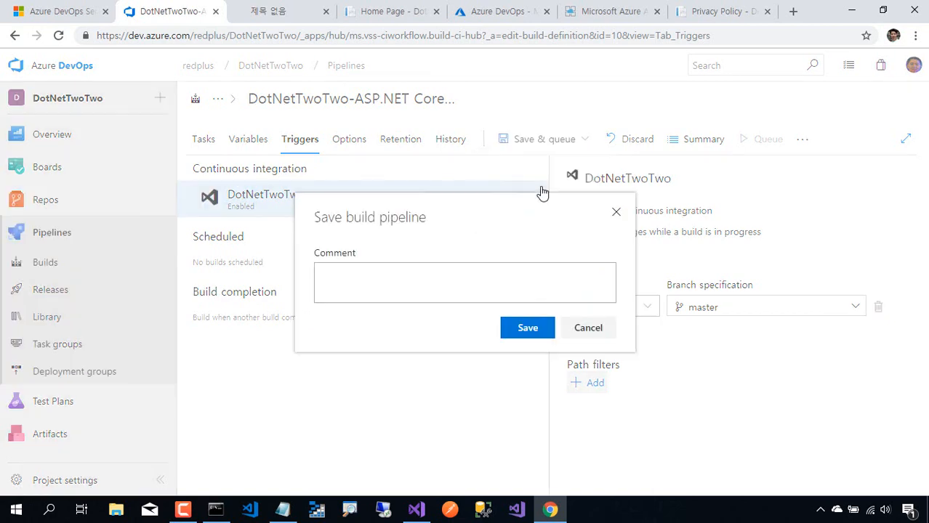
left_click(534, 327)
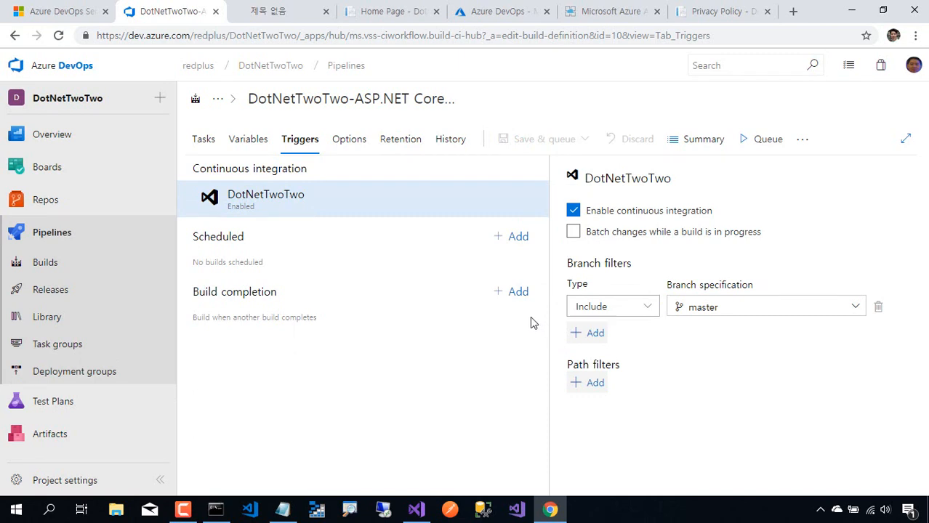
Edit New release pipeline and enable the continuous deployment trigger on the _DotNetTwoTwo-ASP.NET Core-CI artifact, without branch filters.
left_click(80, 292)
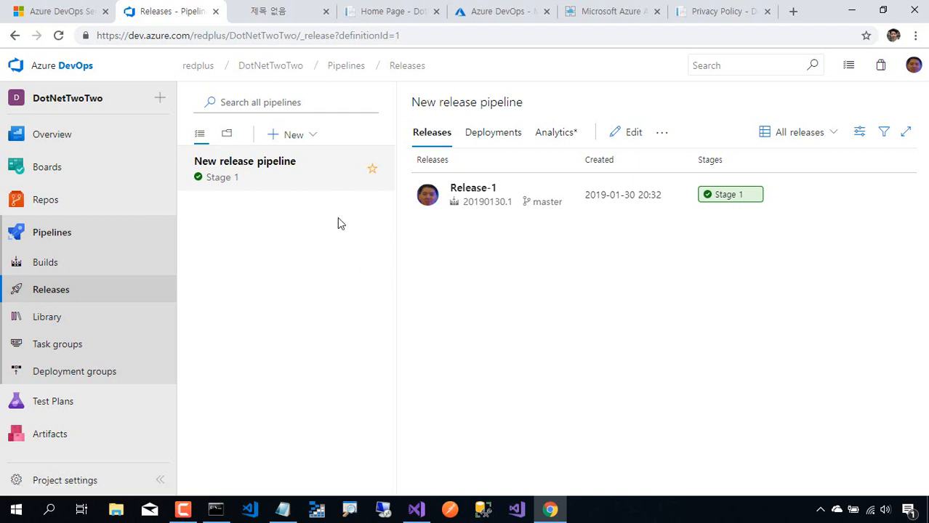
left_click(471, 195)
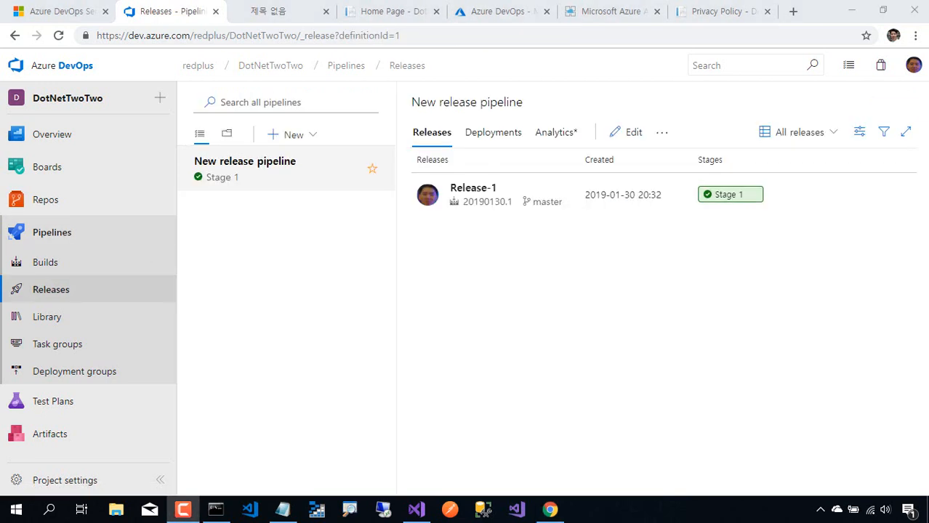
left_click(63, 298)
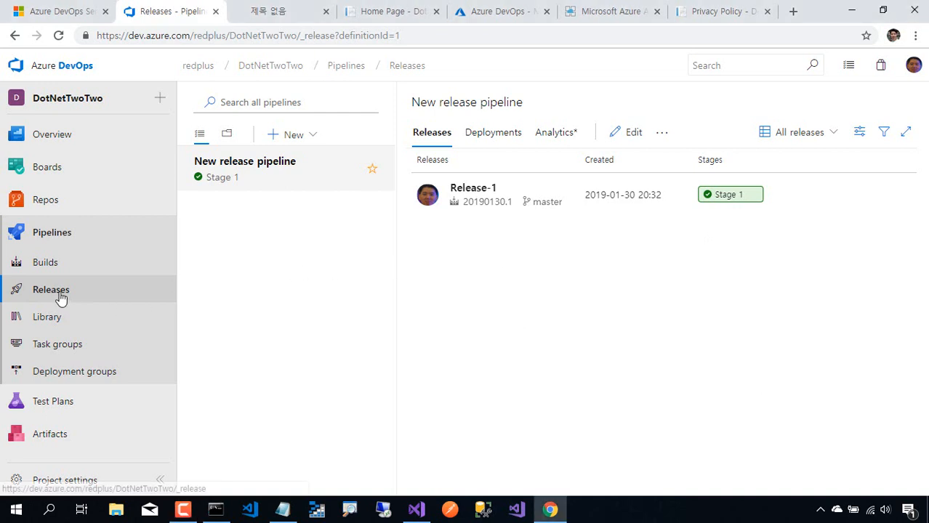
left_click(631, 137)
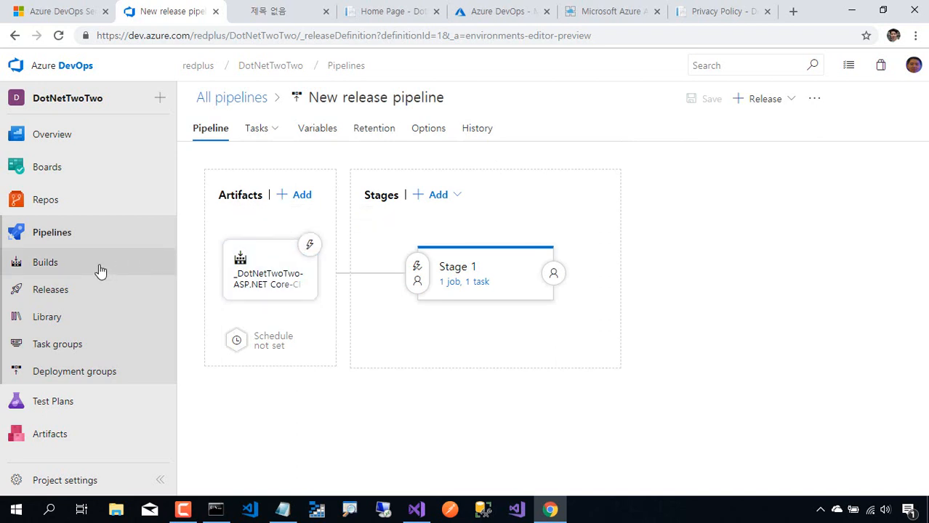
left_click(310, 245)
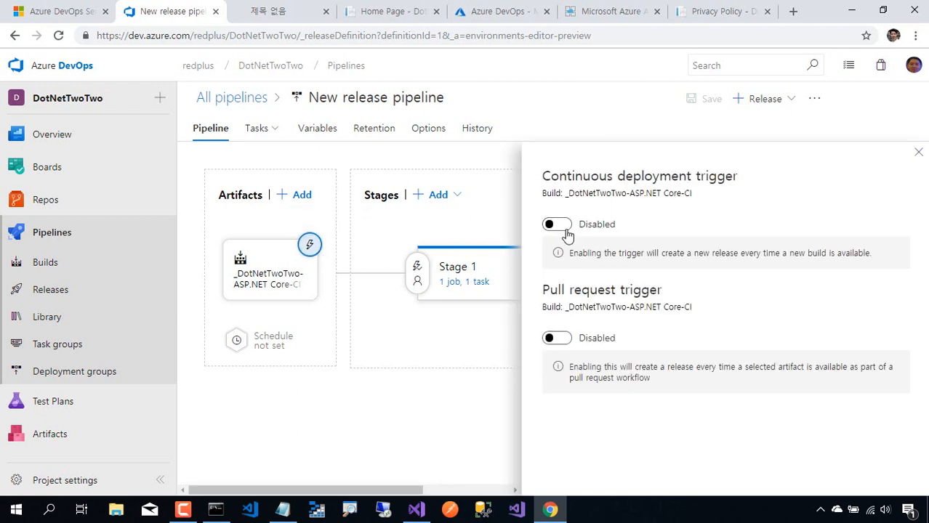
left_click(562, 225)
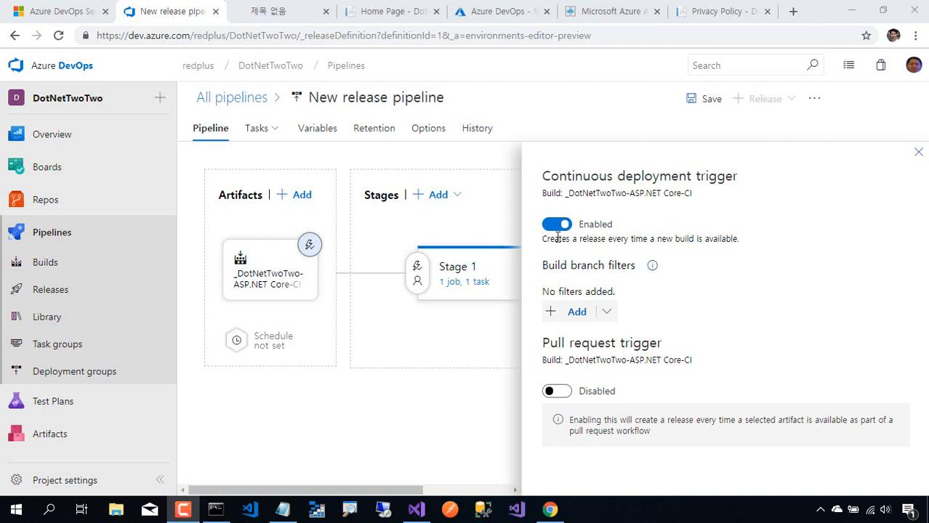
left_click(918, 152)
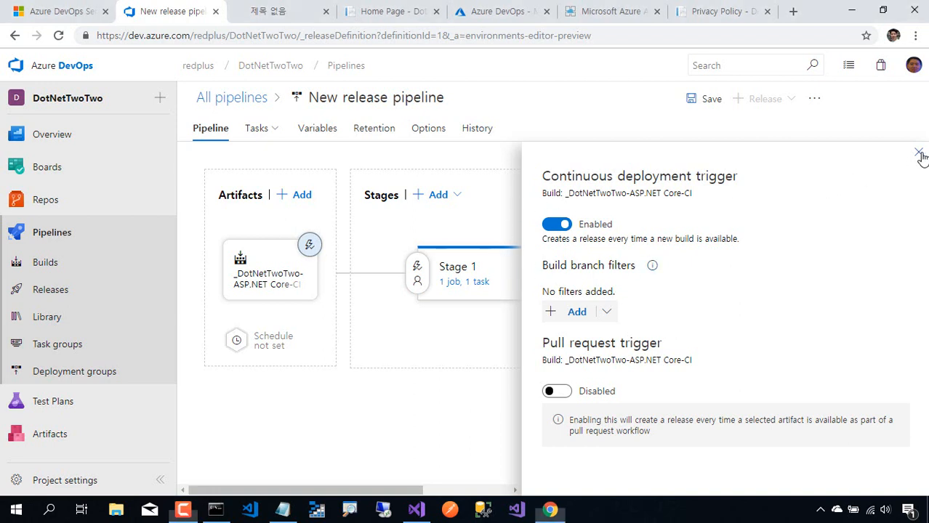
Save the New release pipeline without a comment.
left_click(704, 102)
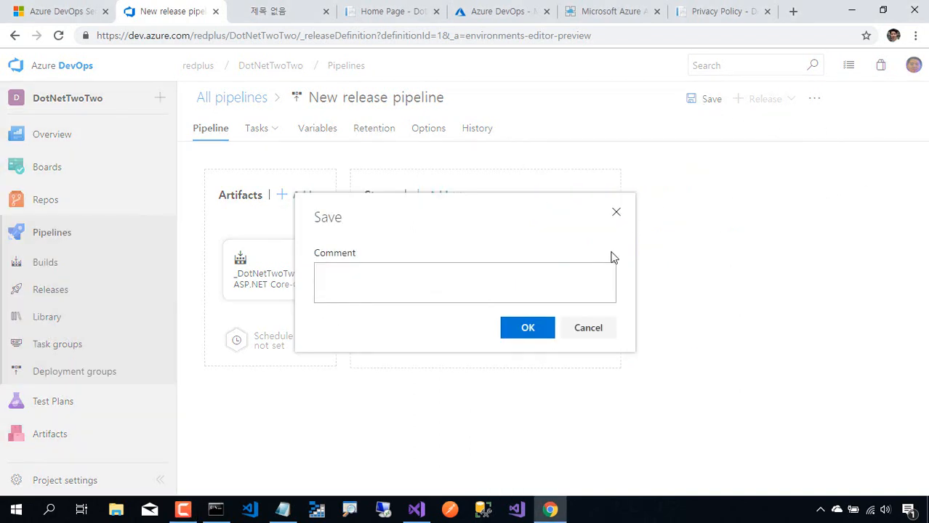
left_click(545, 334)
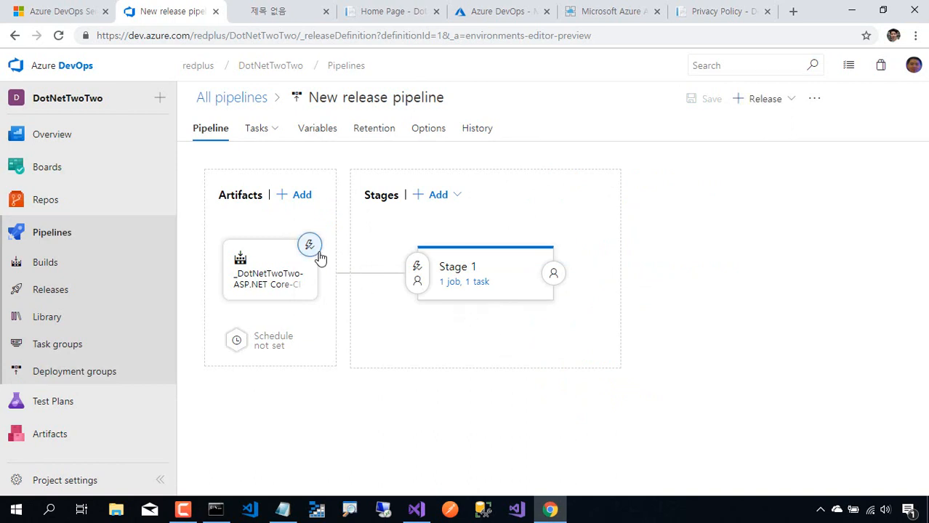
Review the continuous integration trigger of the DotNetTwoTwo-ASP.NET Core-CI build and the continuous deployment trigger of New release pipeline.
left_click(112, 276)
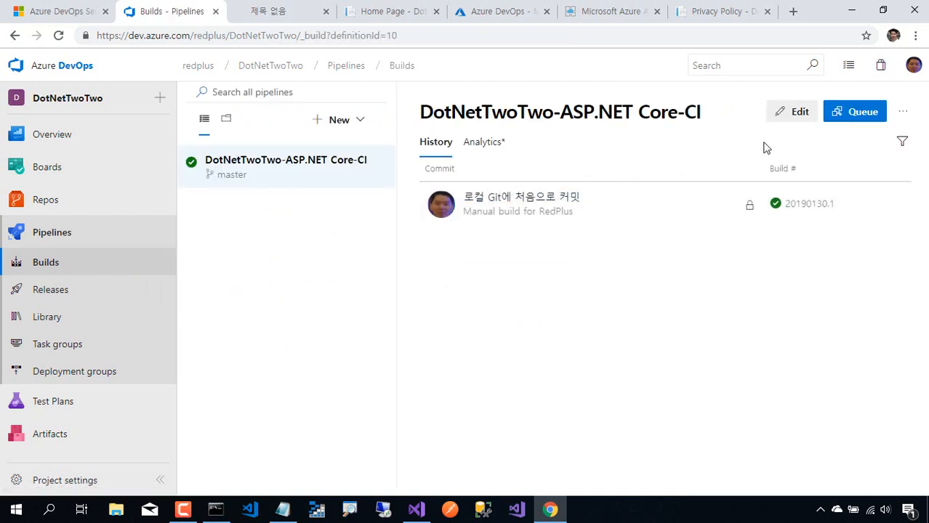
left_click(803, 119)
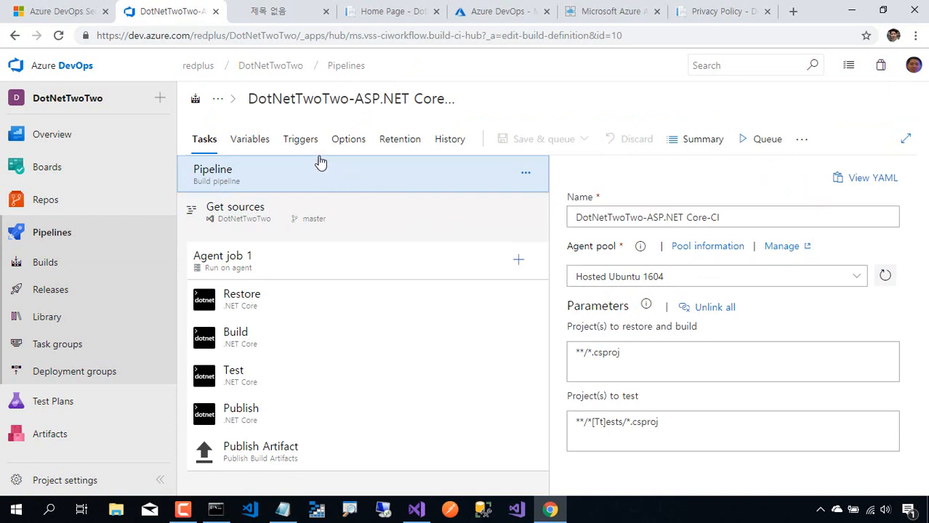
left_click(303, 141)
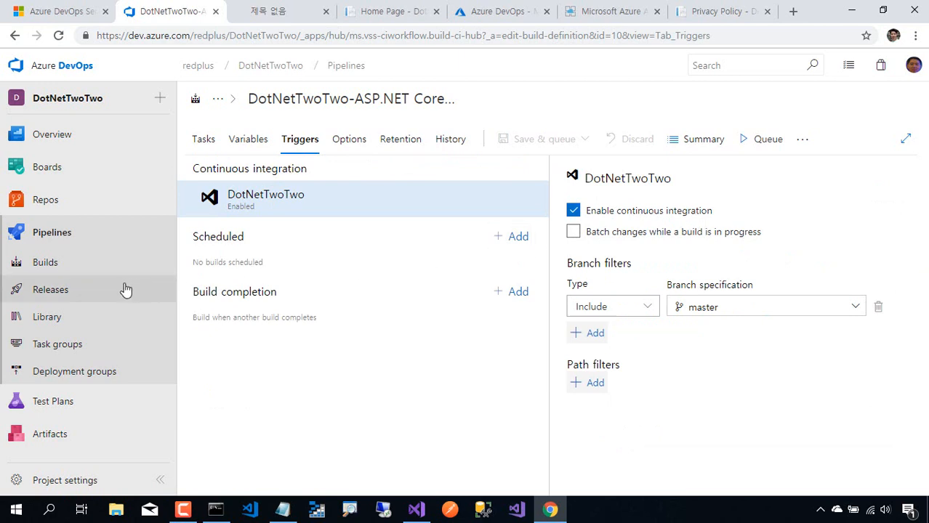
left_click(90, 296)
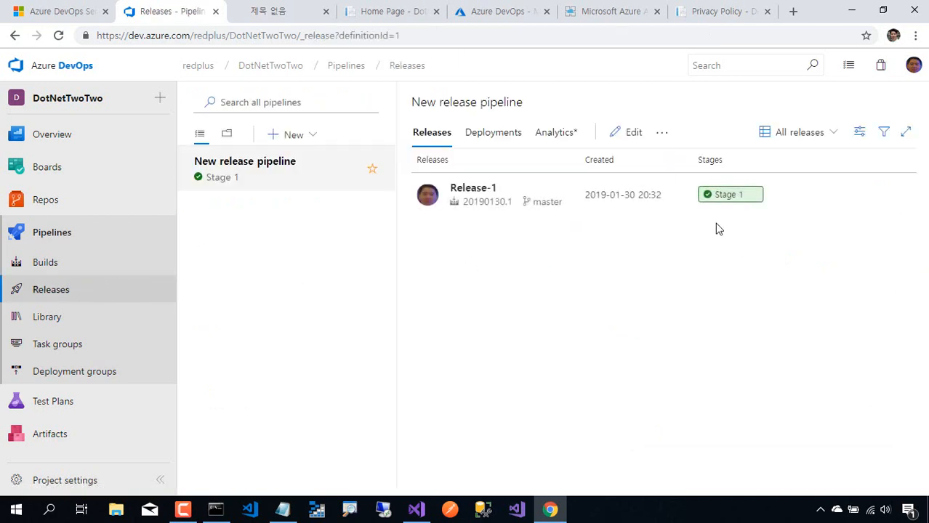
left_click(640, 137)
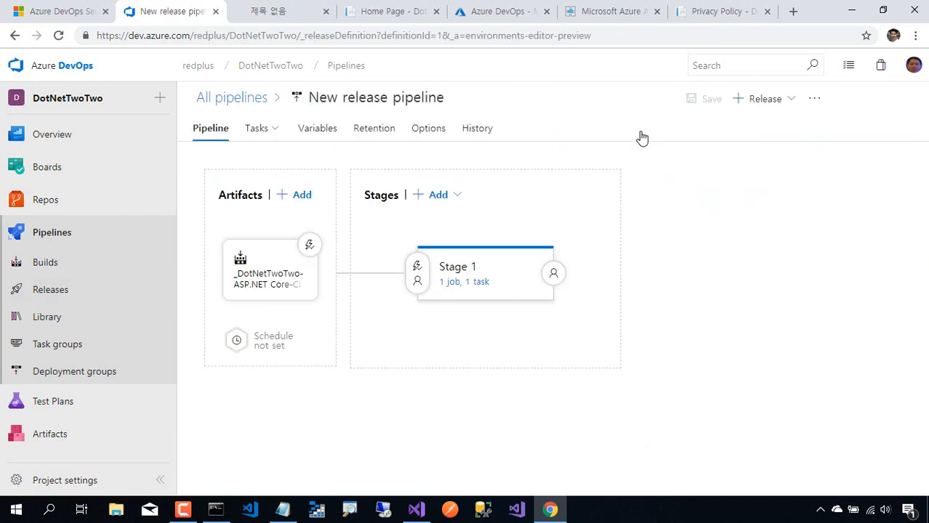
left_click(310, 247)
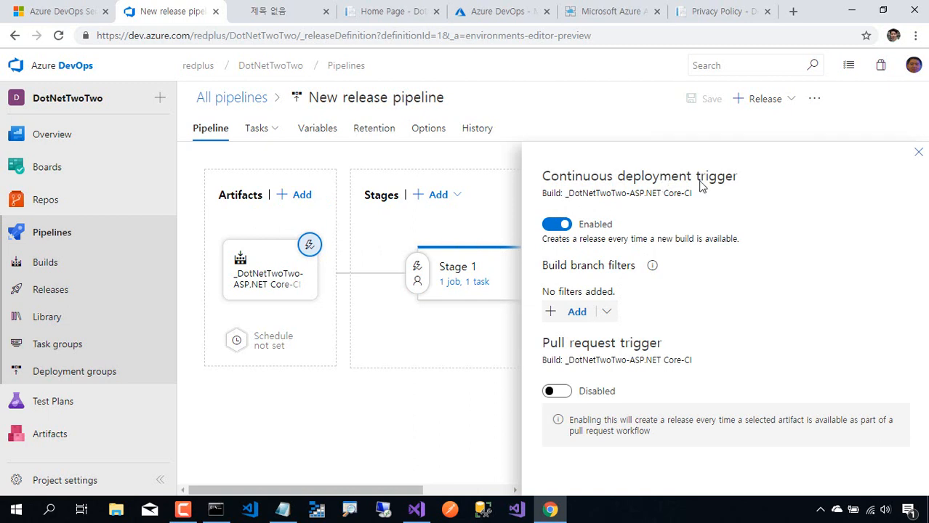
left_click(919, 152)
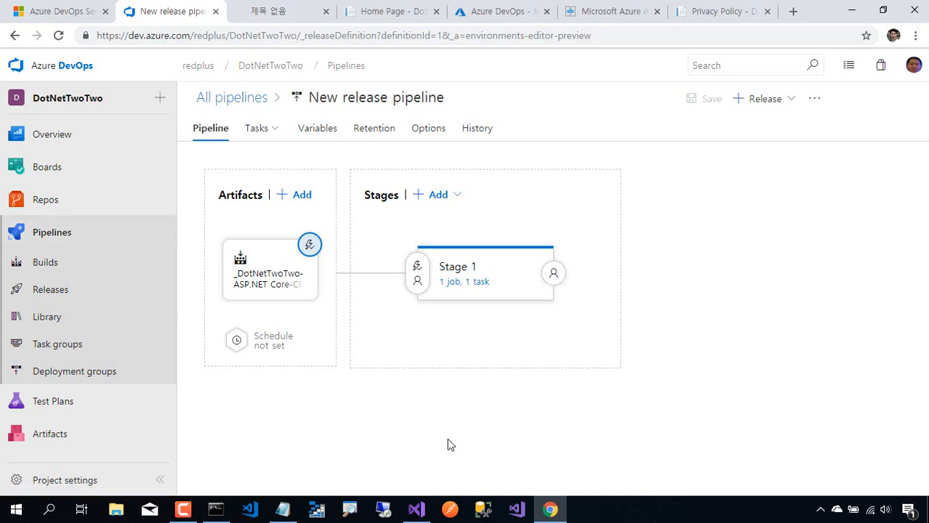
View the deployed site's Privacy page in Chrome and open Views/Shared/_Layout.cshtml of the DotNetTwoTwo project in Visual Studio.
left_click(416, 509)
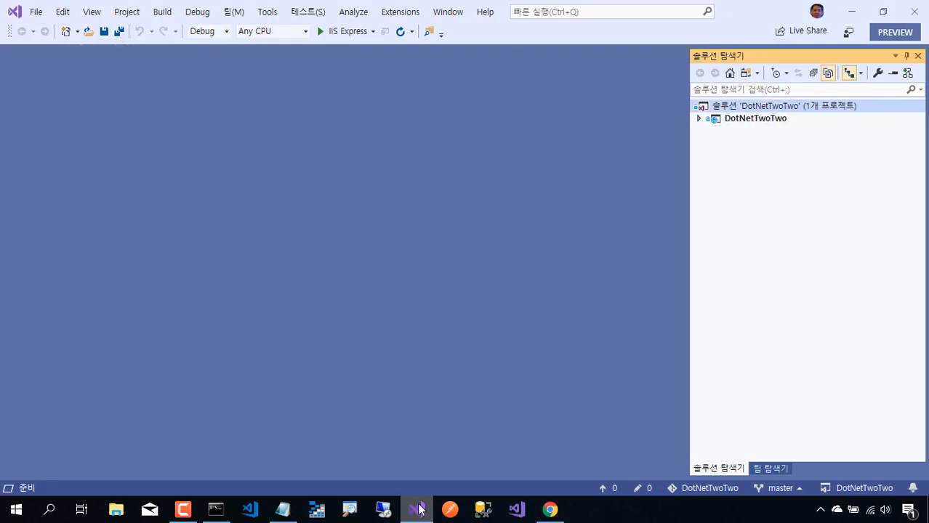
left_click(699, 118)
left_click(549, 509)
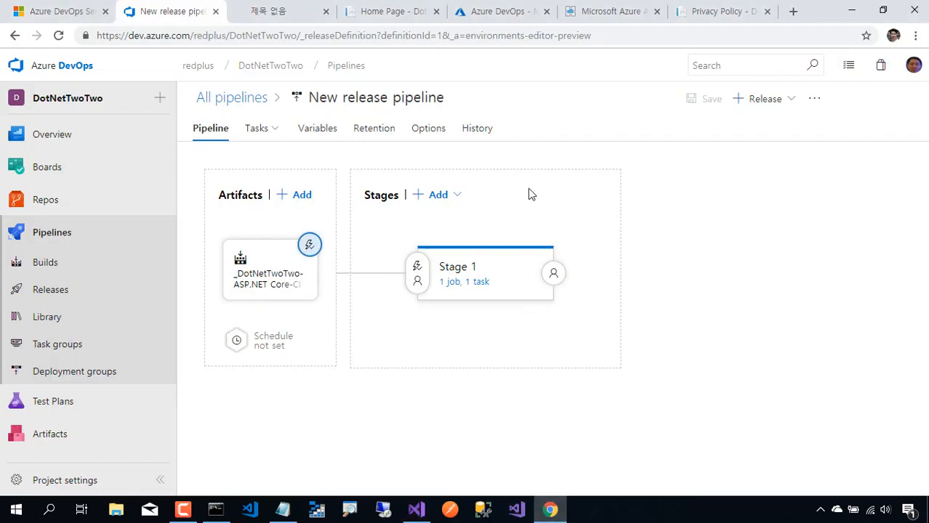
left_click(718, 21)
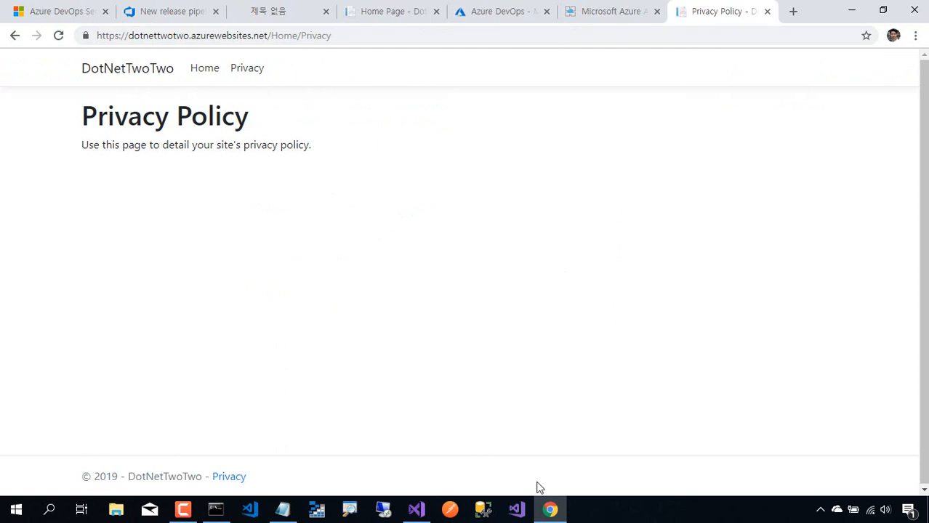
left_click(416, 509)
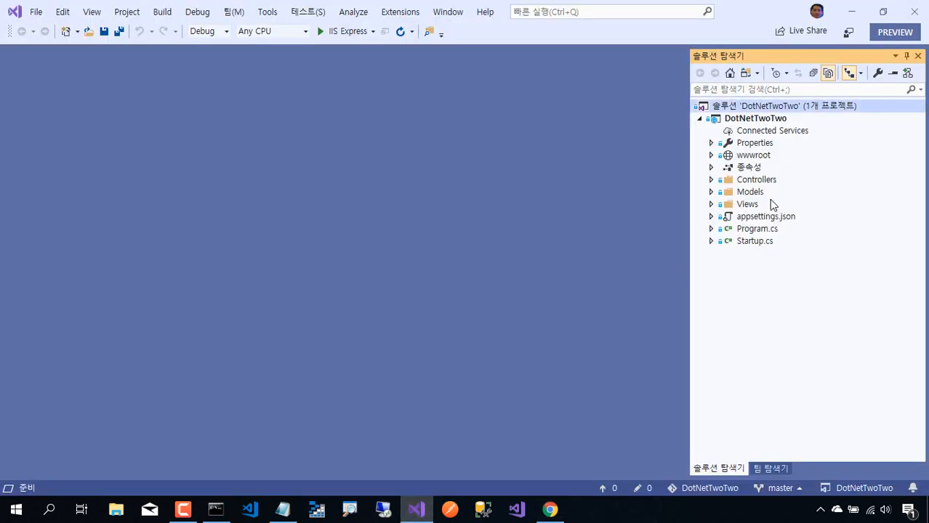
double_click(753, 205)
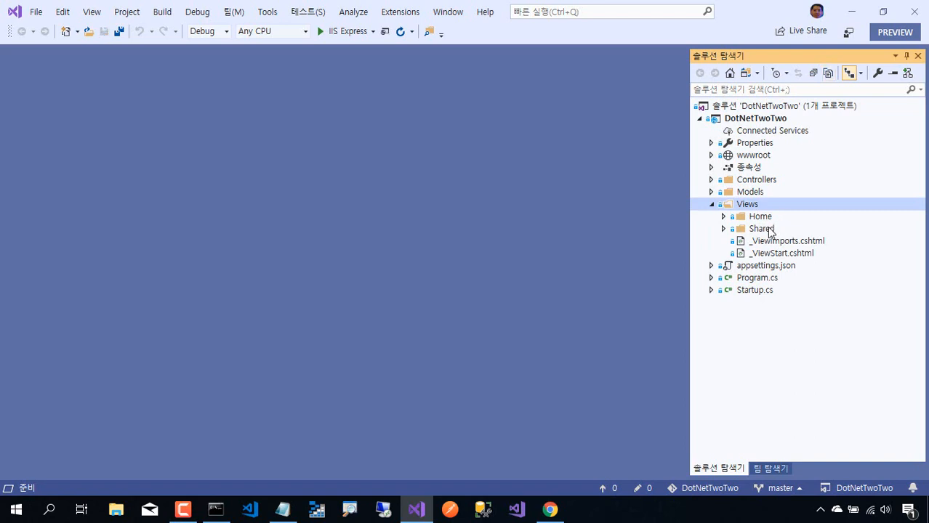
left_click(769, 230)
double_click(769, 230)
double_click(814, 254)
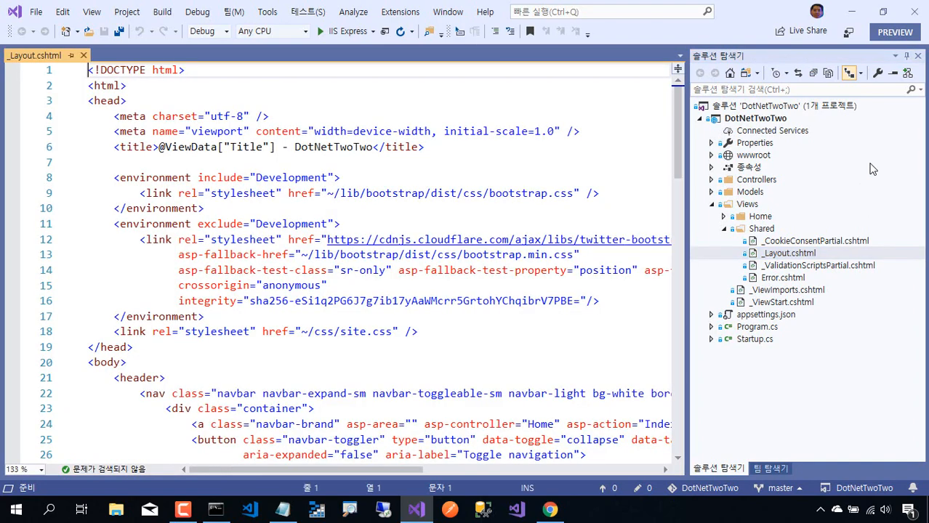
Change the navbar-brand link text in _Layout.cshtml to 닷넷투투 and save the file.
scroll(474, 235, "down", 5)
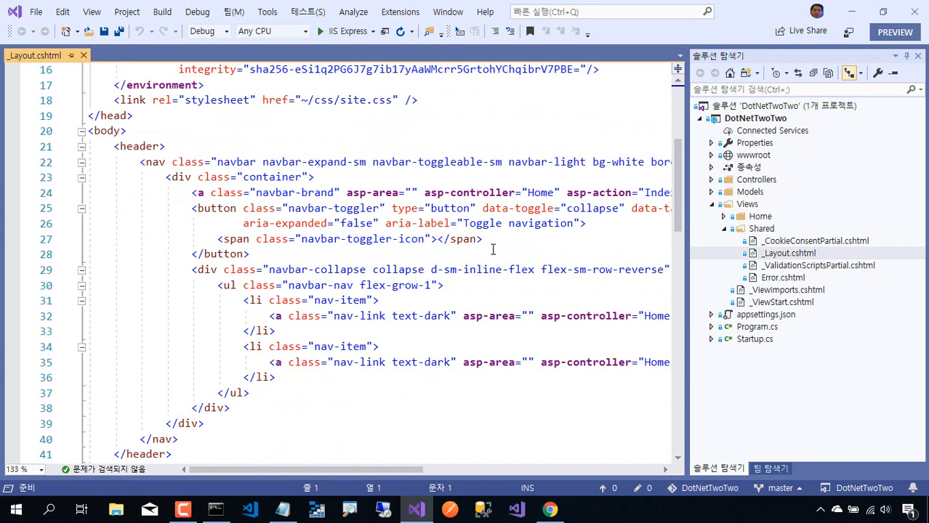
scroll(492, 249, "down", 2, "ctrl")
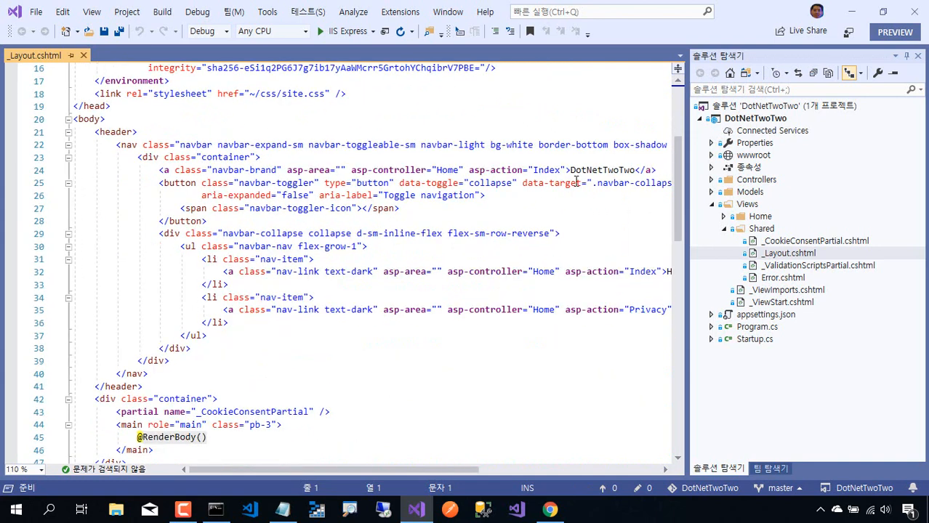
double_click(623, 168)
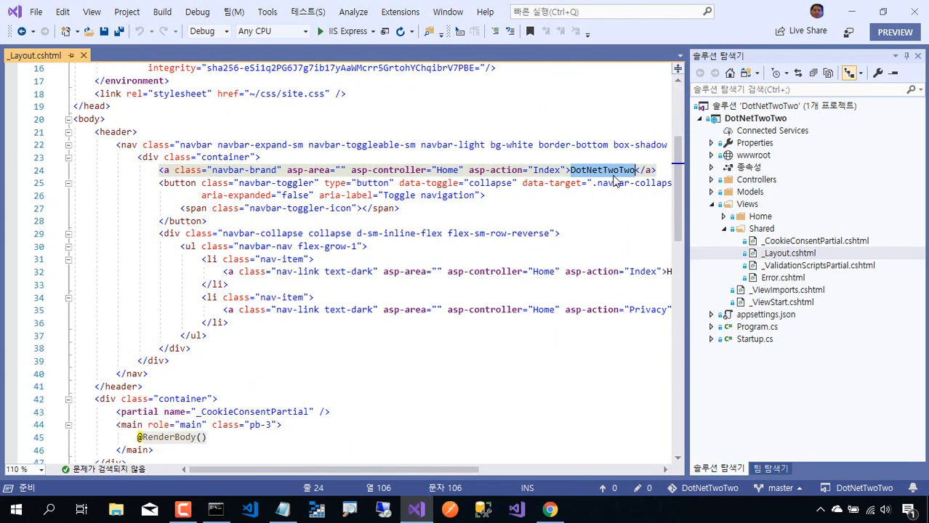
type("다넷투투")
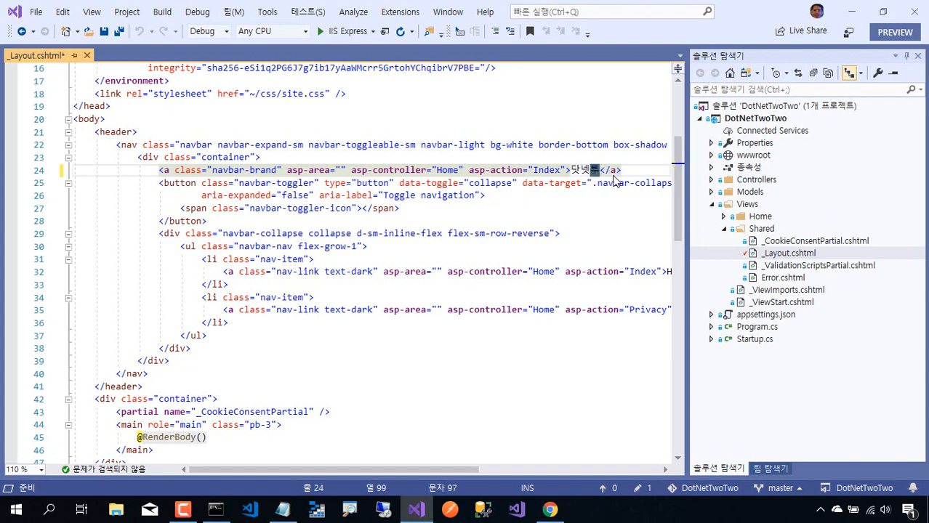
left_click(653, 169)
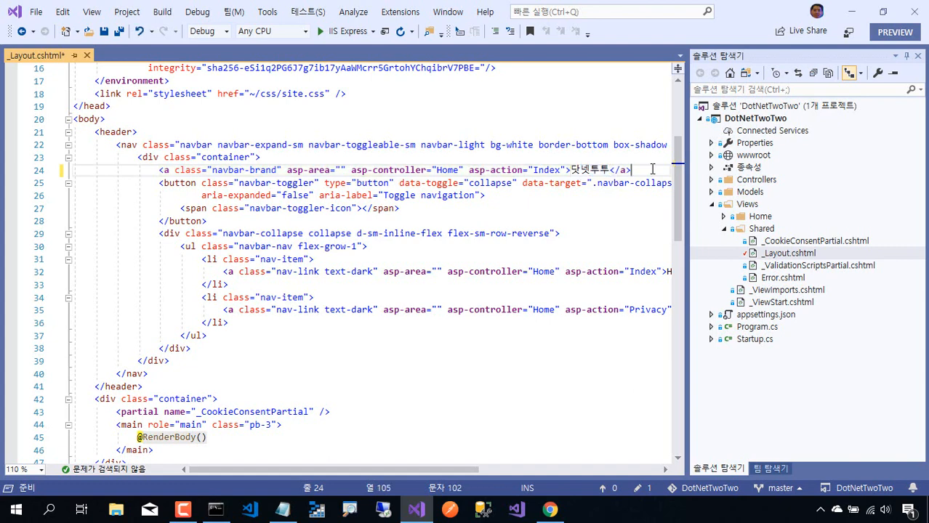
key("ctrl+s")
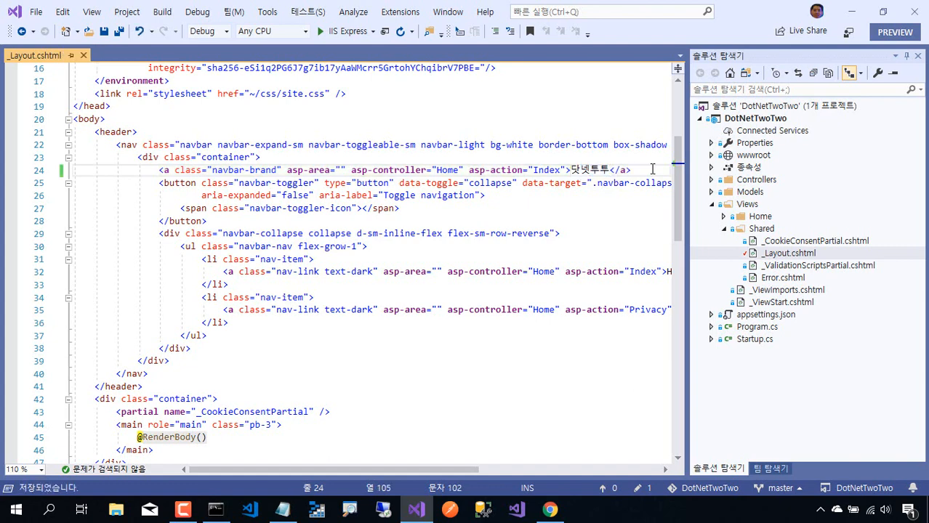
Commit all solution changes to the local master branch with the message "사이트 제목을 한글로 변경".
right_click(791, 107)
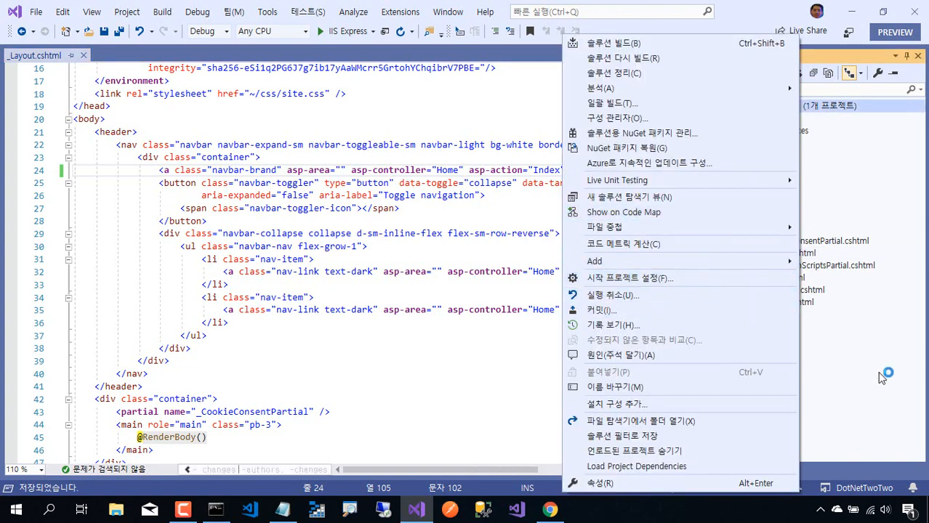
left_click(699, 311)
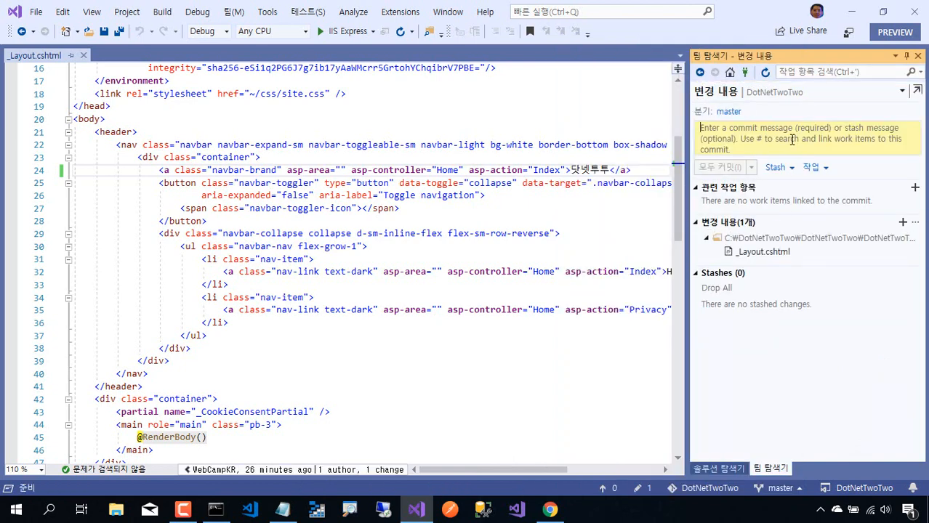
type("ㄷ")
key("BackSpace")
type("제")
key("BackSpace")
key("BackSpace")
type("사이트 ")
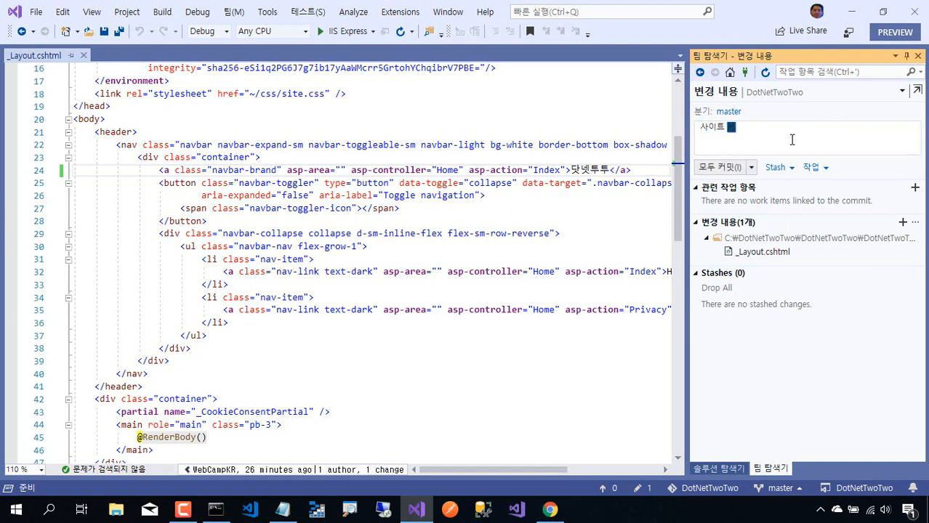
type("제")
type("모")
type("목을 한글로 변")
type("경")
left_click(720, 168)
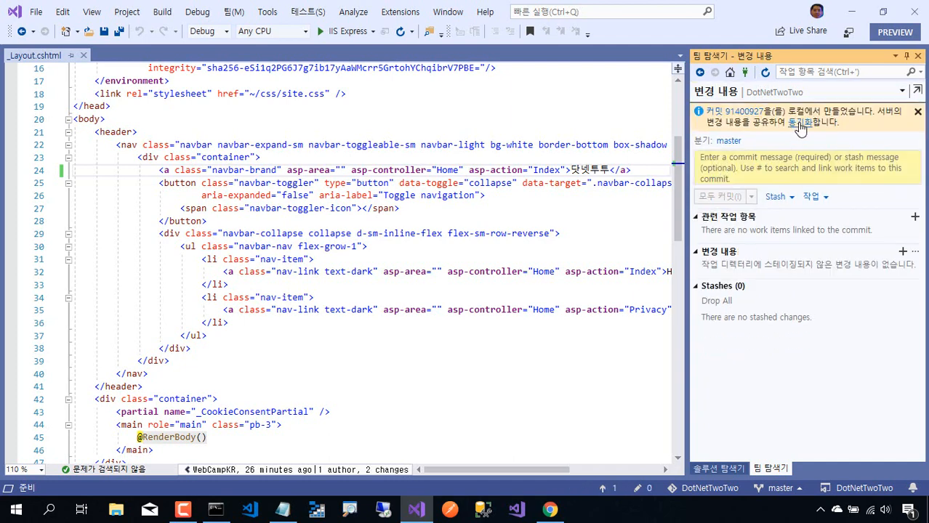
Check the build history in Azure DevOps and push the outgoing commit from Visual Studio to origin/master.
left_click(799, 124)
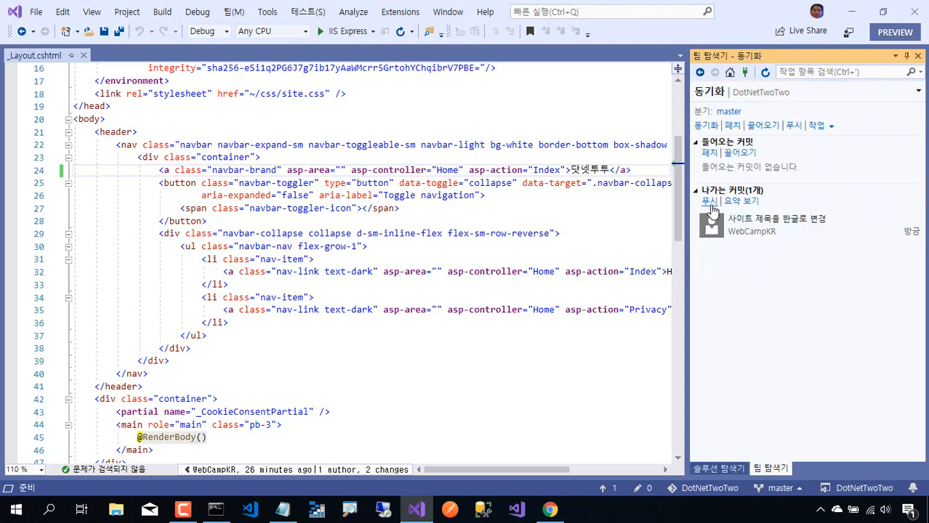
left_click(551, 511)
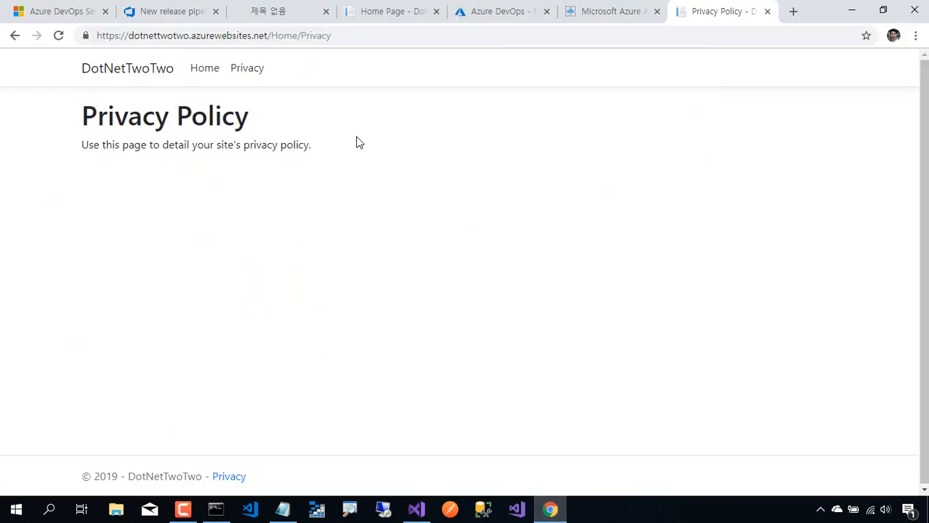
left_click(175, 20)
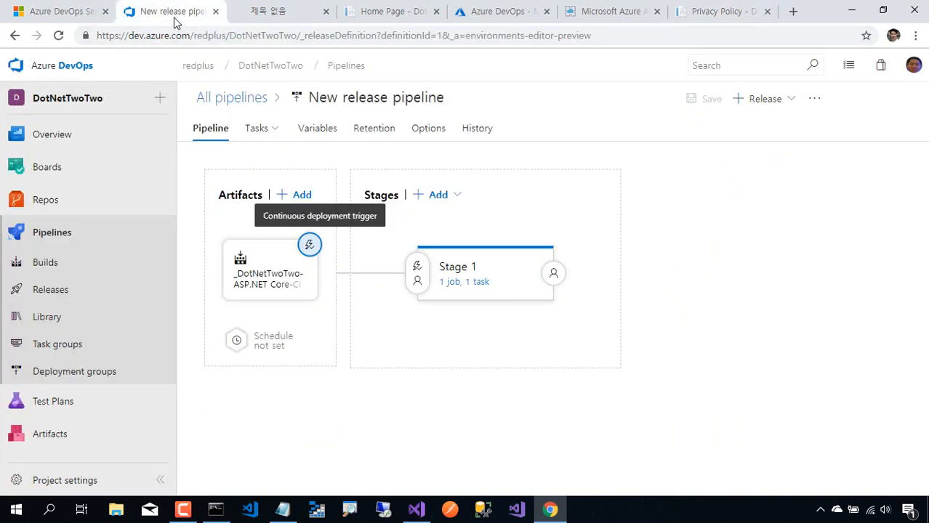
left_click(102, 263)
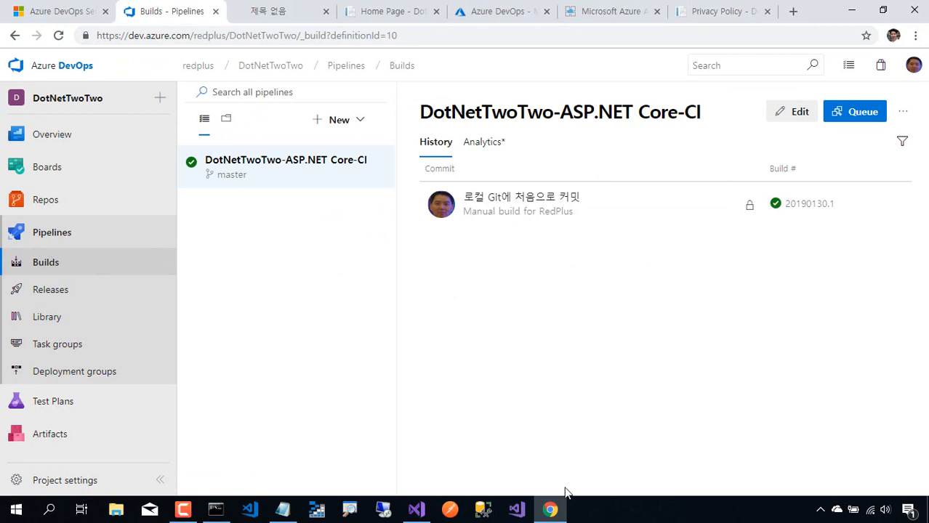
left_click(552, 509)
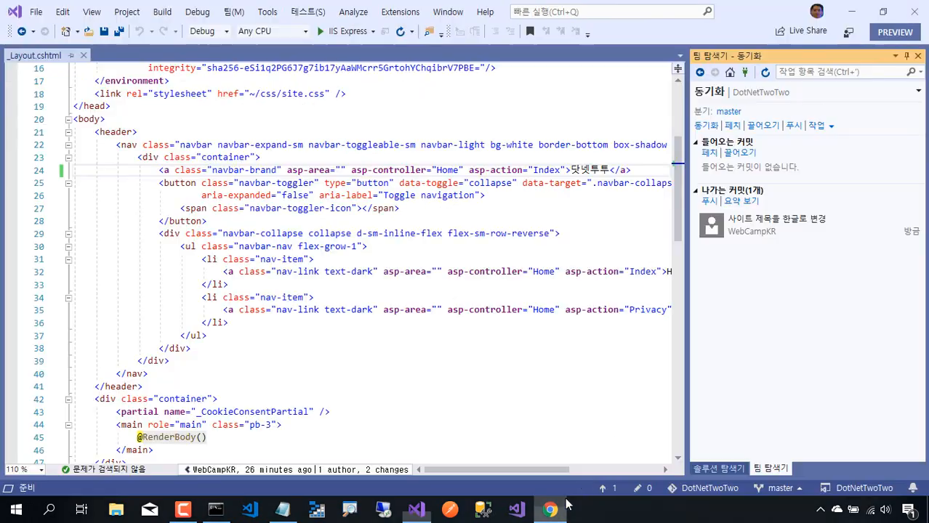
left_click(709, 201)
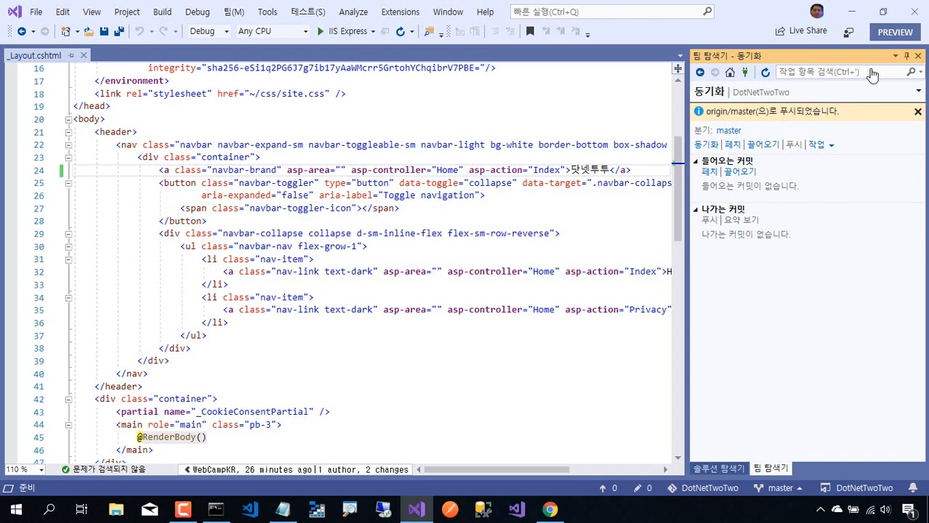
Switch back to Azure DevOps, refresh the build history and open the CI build for the "사이트 제목을 한글로 변경" commit.
left_click(851, 12)
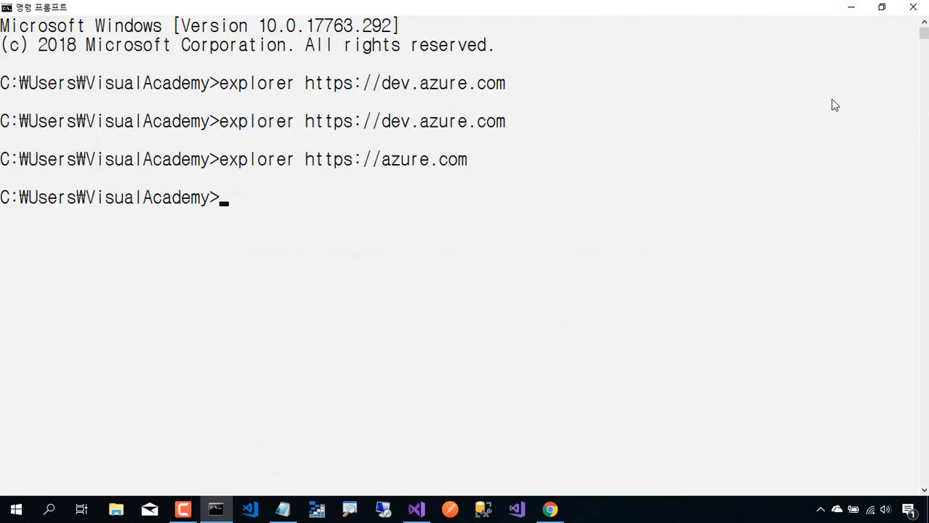
left_click(559, 511)
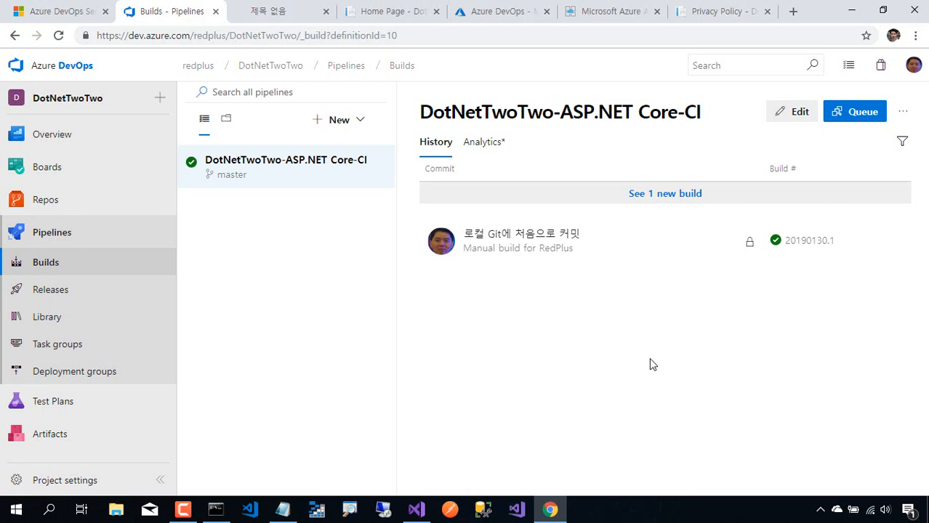
left_click(675, 201)
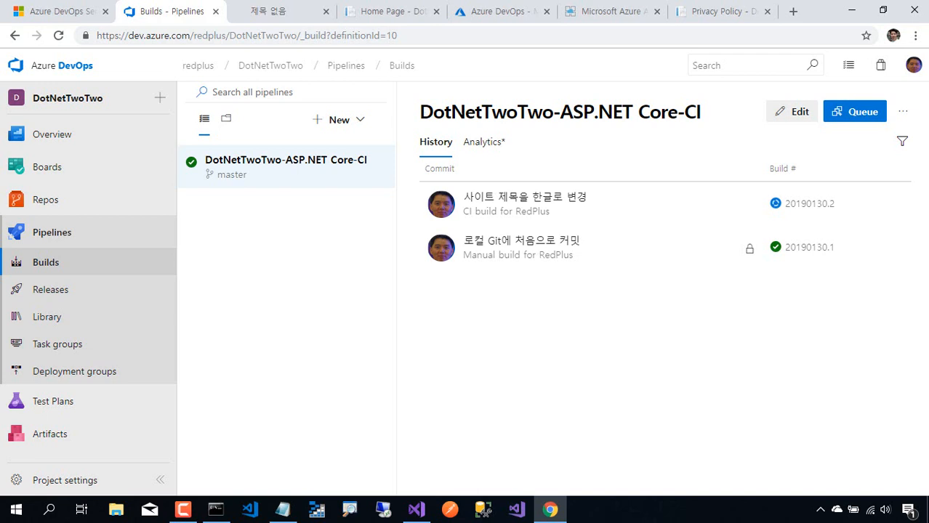
left_click(564, 205)
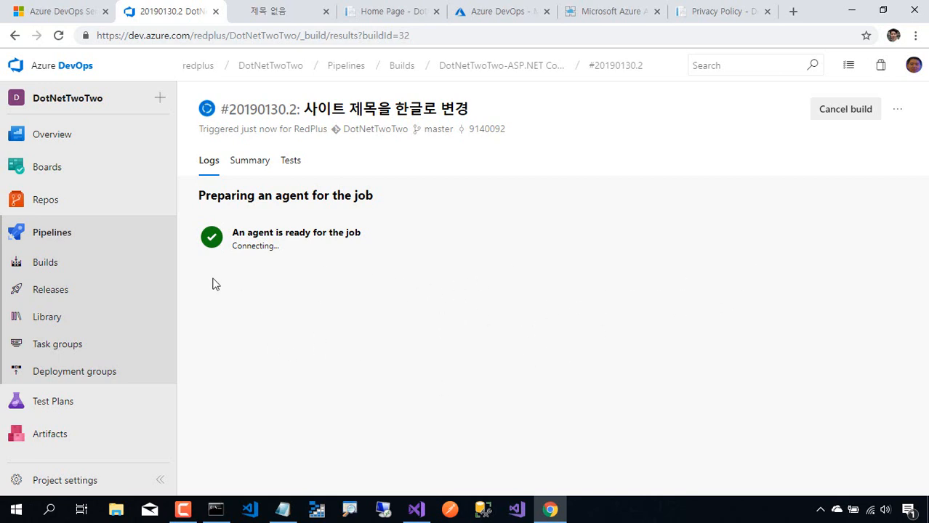
Check the release list, reopen the CI build for "사이트 제목을 한글로 변경" and examine its running job log.
left_click(109, 290)
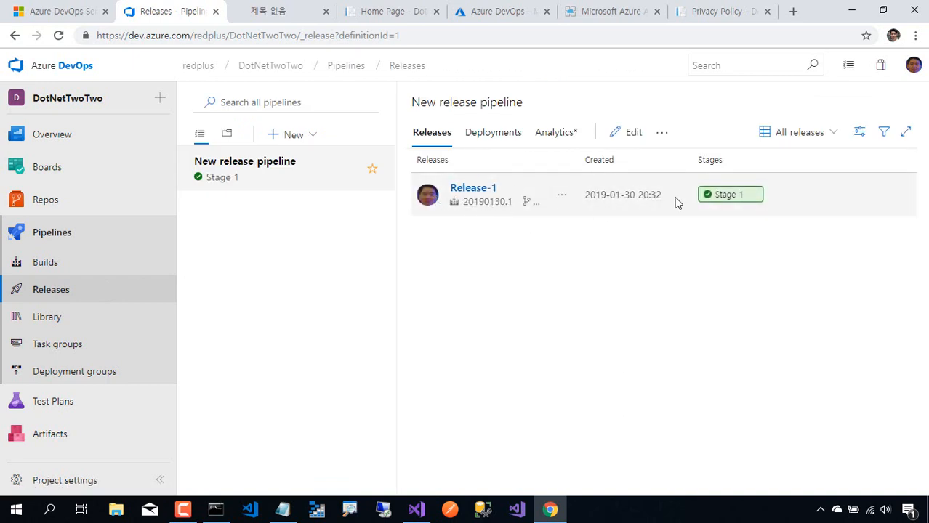
left_click(119, 263)
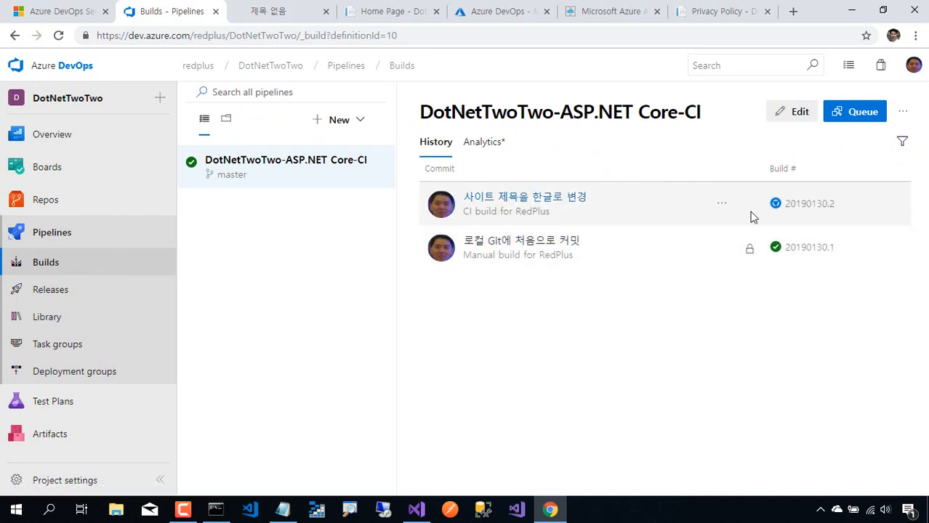
left_click(536, 199)
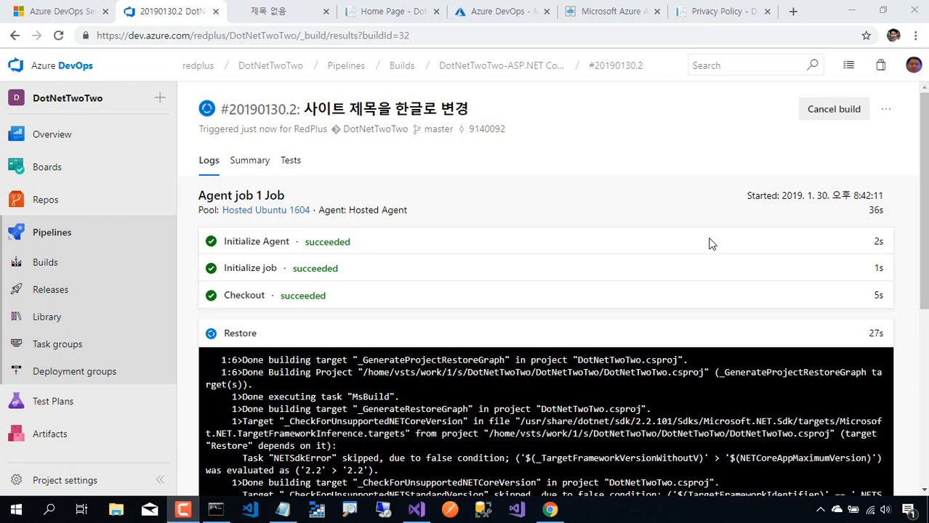
scroll(549, 321, "down", 4)
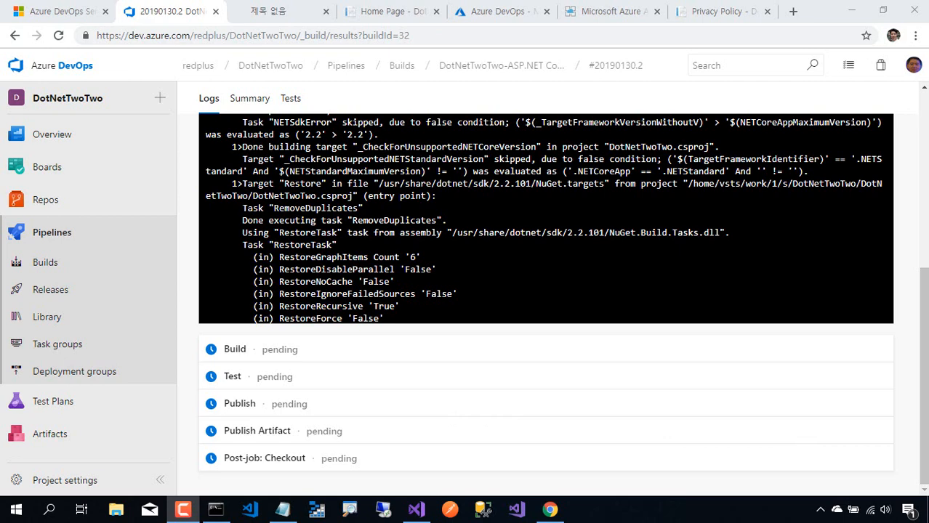
Compare the release list with the build history and follow the "사이트 제목을 한글로 변경" build's job steps to the end.
left_click(75, 298)
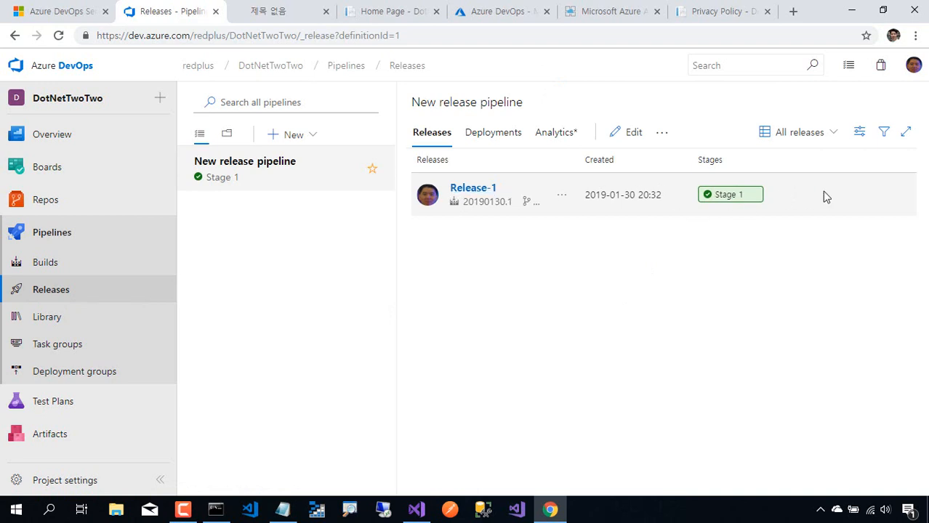
left_click(85, 260)
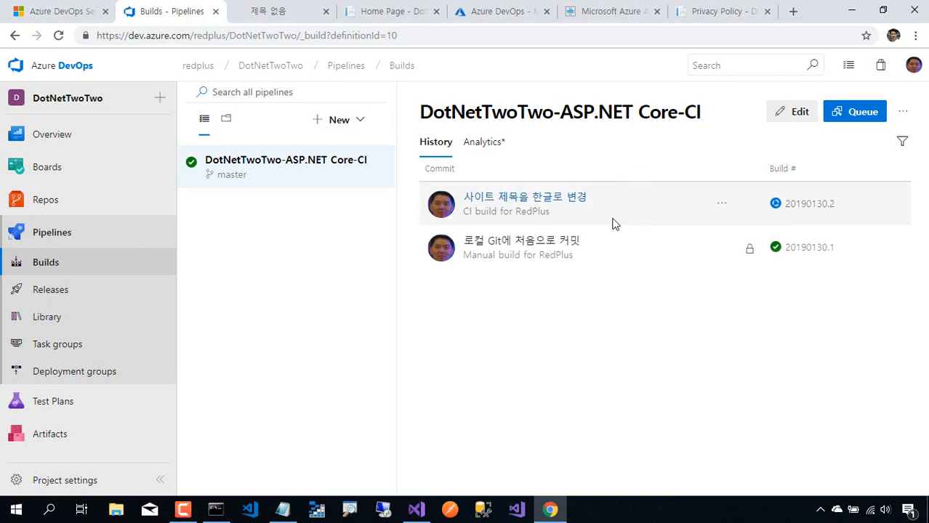
left_click(93, 291)
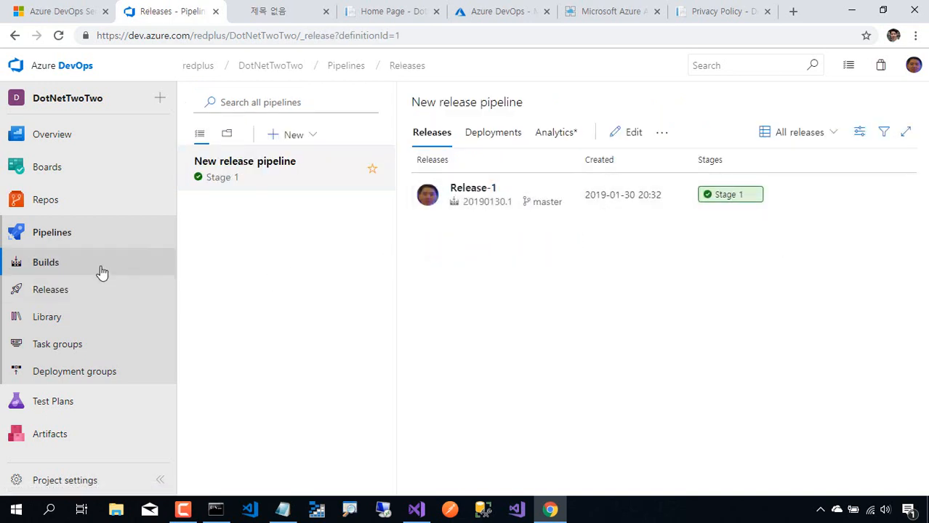
left_click(101, 272)
left_click(565, 204)
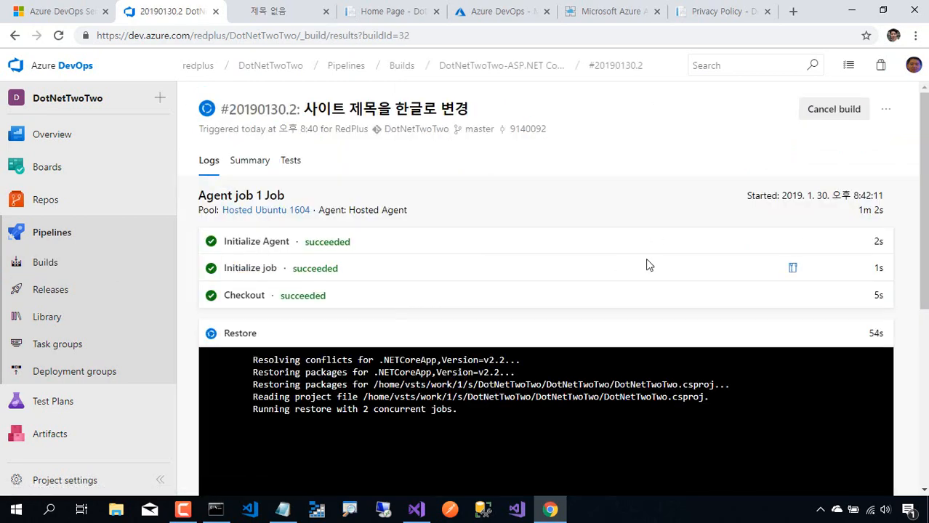
scroll(652, 267, "down", 5)
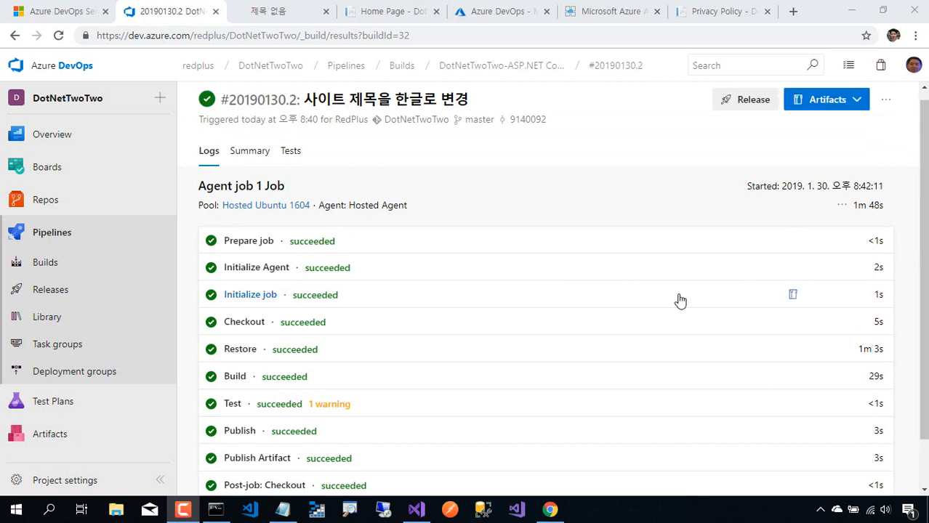
scroll(467, 282, "down", 1)
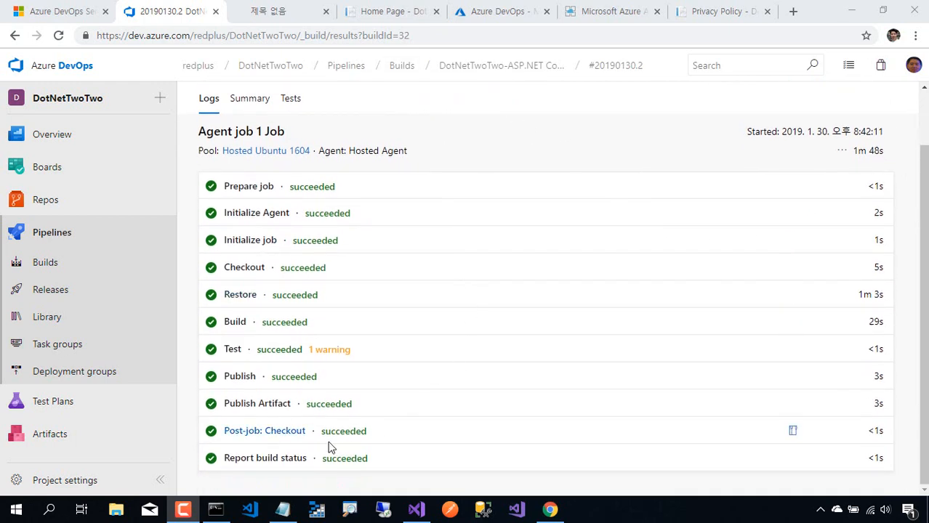
Open Release-2 of the new release pipeline and check Stage 1's deployment logs and status.
left_click(103, 297)
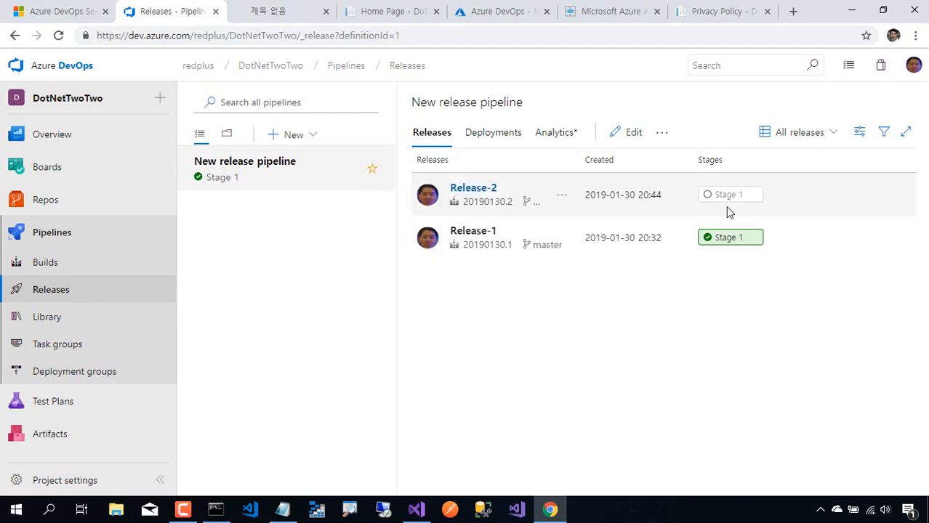
left_click(486, 190)
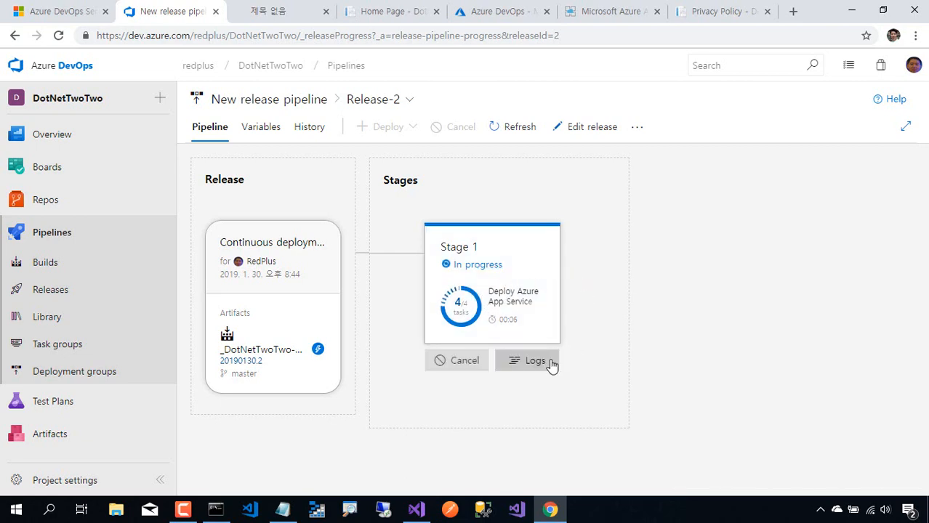
left_click(552, 365)
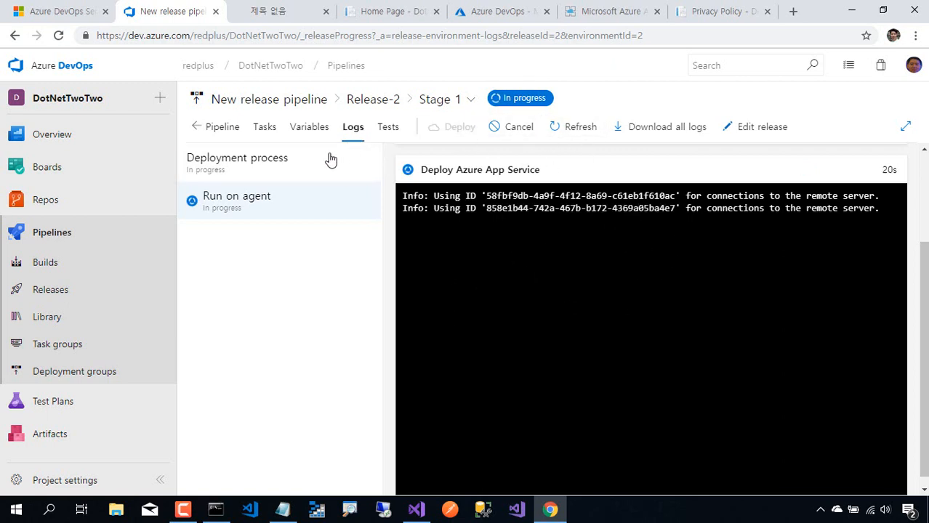
left_click(121, 302)
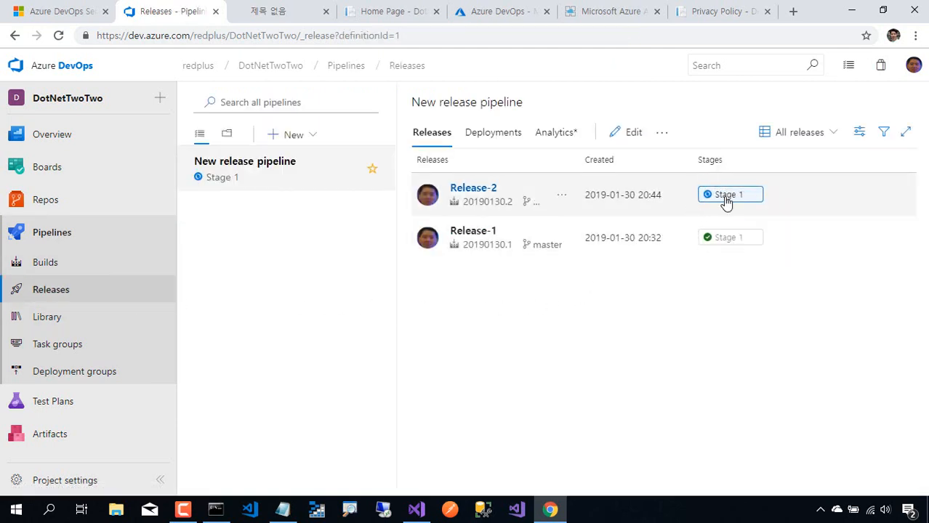
left_click(490, 190)
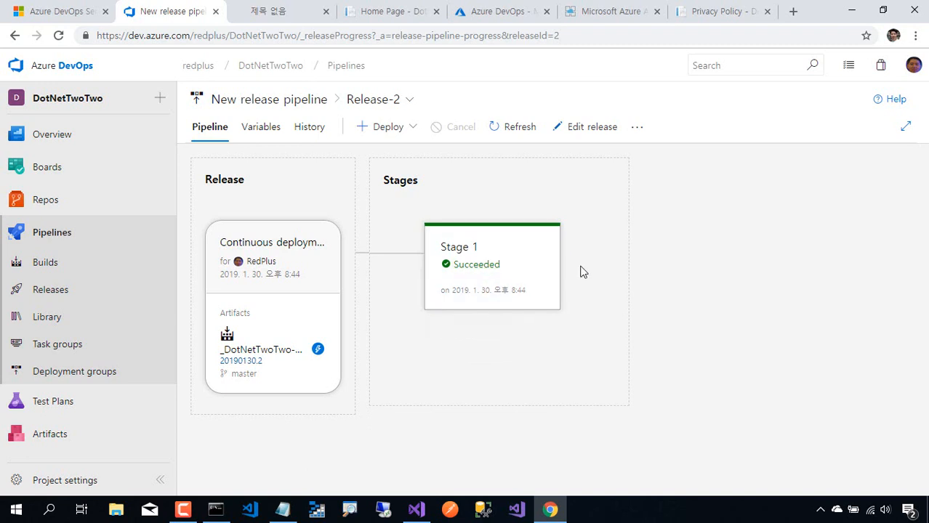
mouse_move(481, 233)
Look through the previously opened site pages and open the dotnettwotwo site URL from its App Service overview in the Azure portal.
left_click(611, 11)
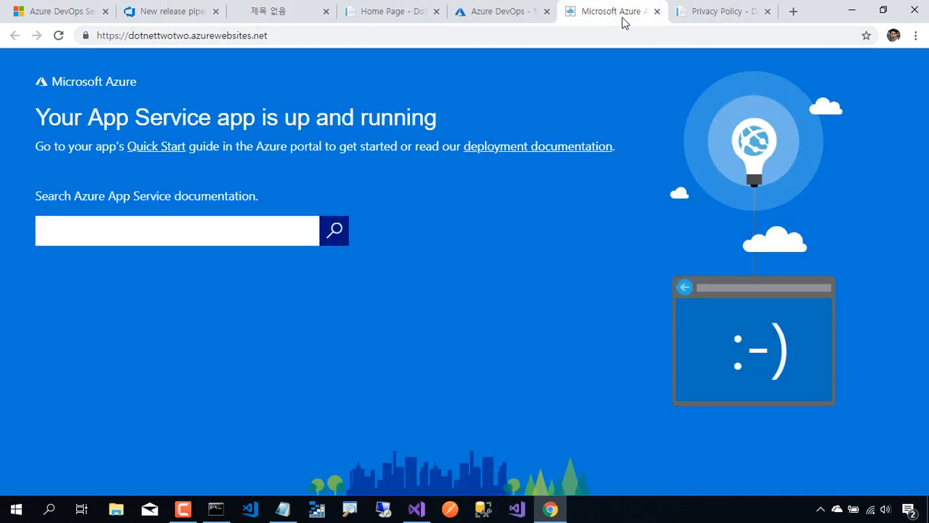
left_click(692, 16)
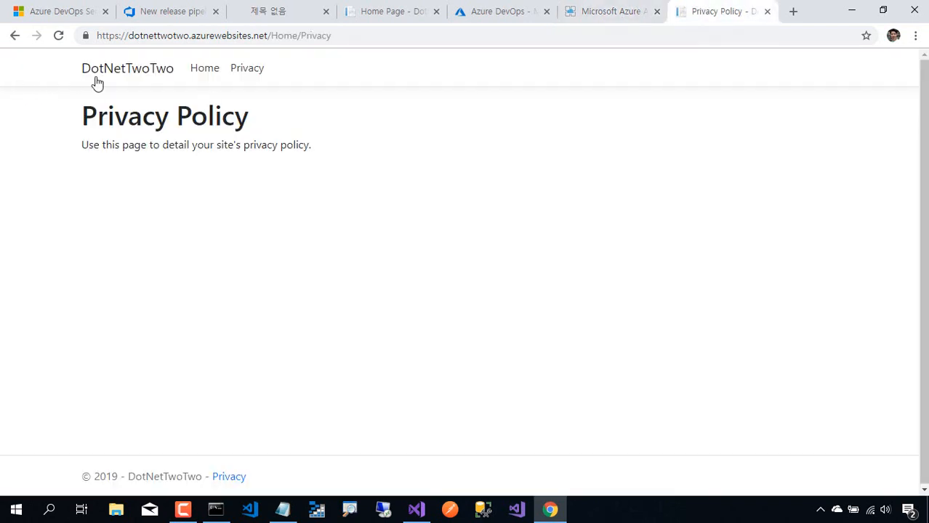
left_click(613, 21)
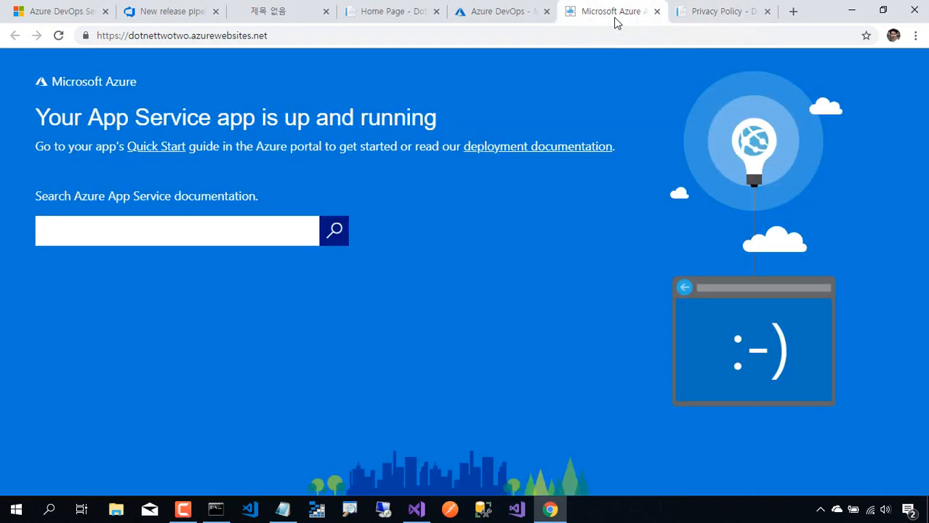
left_click(703, 23)
left_click(479, 21)
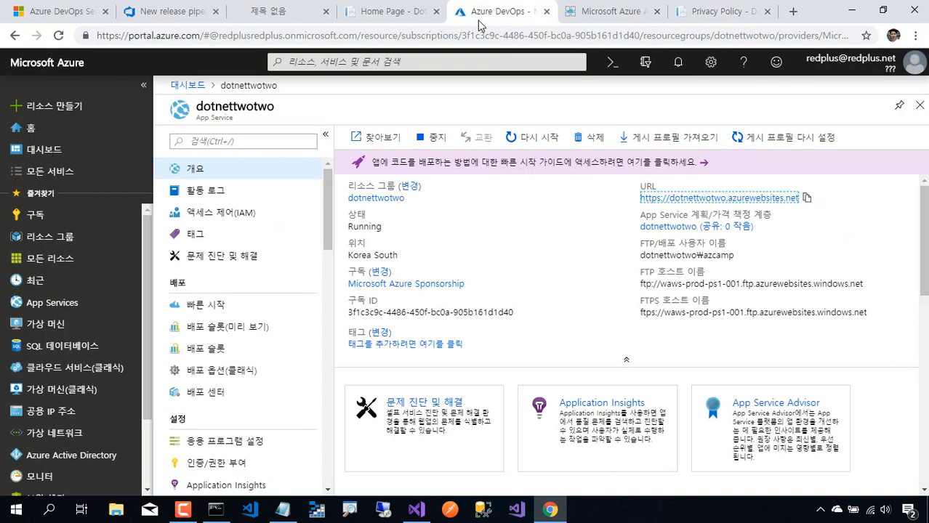
left_click(724, 199)
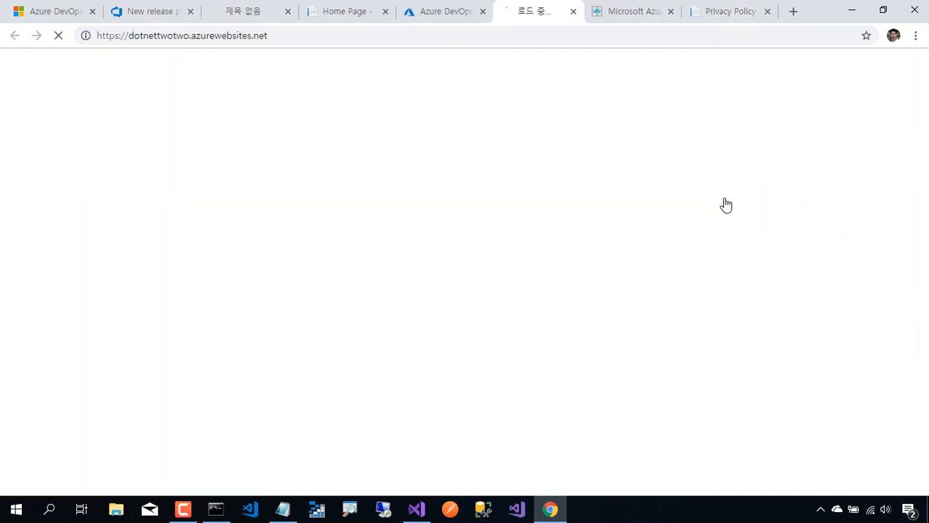
Move the new site tab to the end and compare its navbar title with the earlier Privacy Policy page.
left_click_drag(539, 24, 738, 33)
left_click(554, 15)
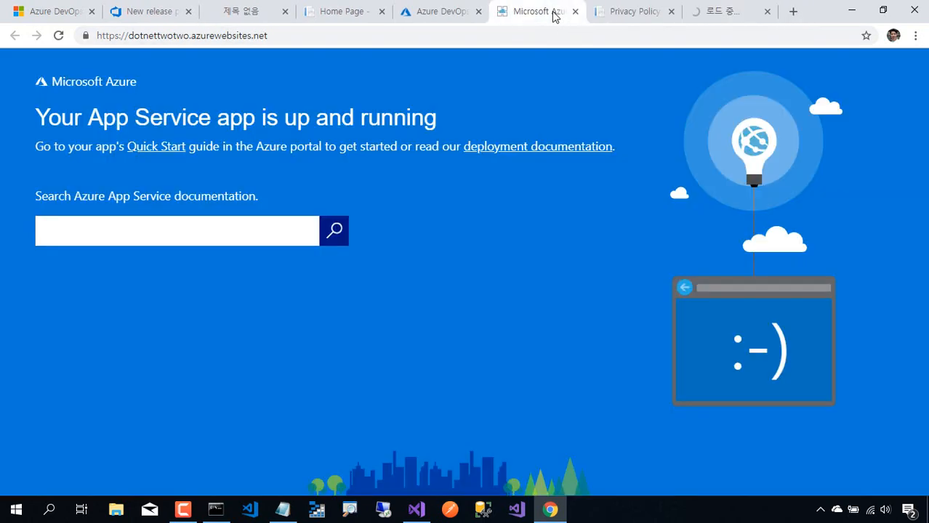
left_click(622, 15)
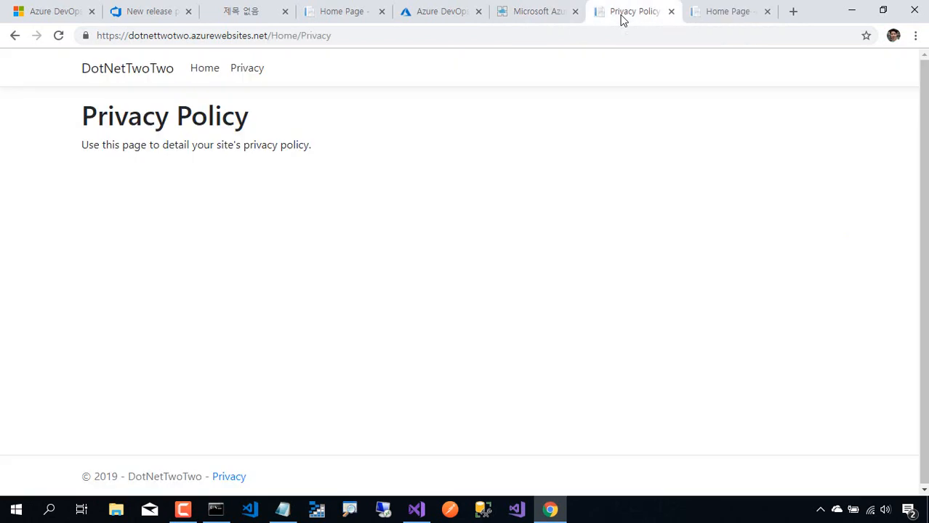
left_click(714, 19)
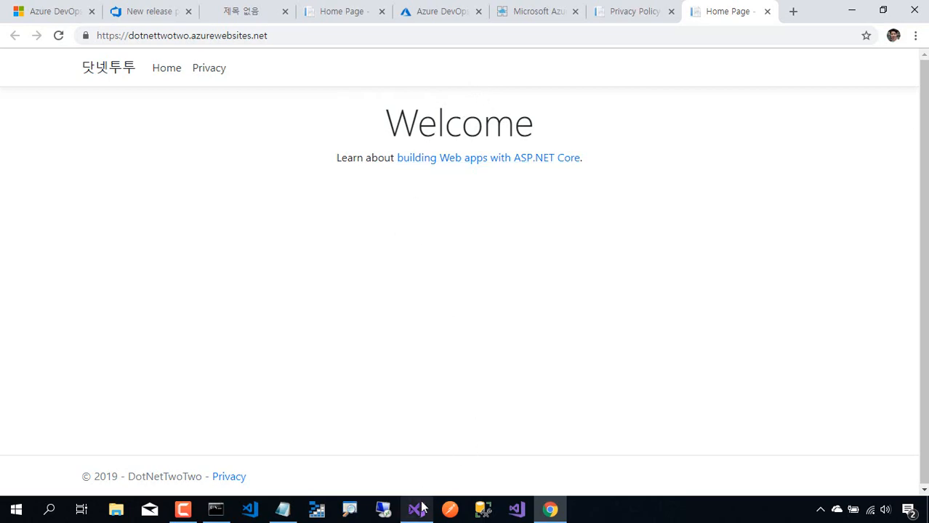
Switch to Visual Studio to review the navbar-brand line in _Layout.cshtml, and return to the deployed site in Chrome.
left_click(433, 480)
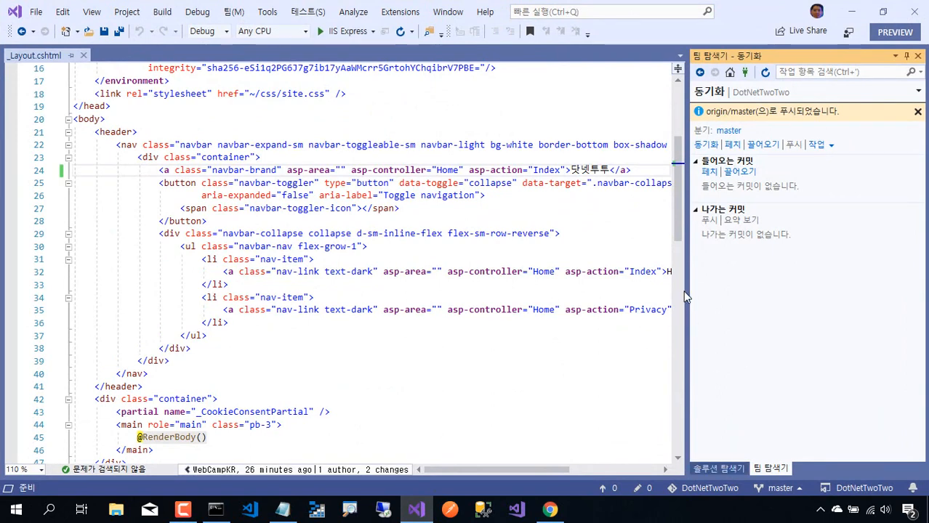
left_click_drag(687, 294, 706, 291)
left_click(550, 510)
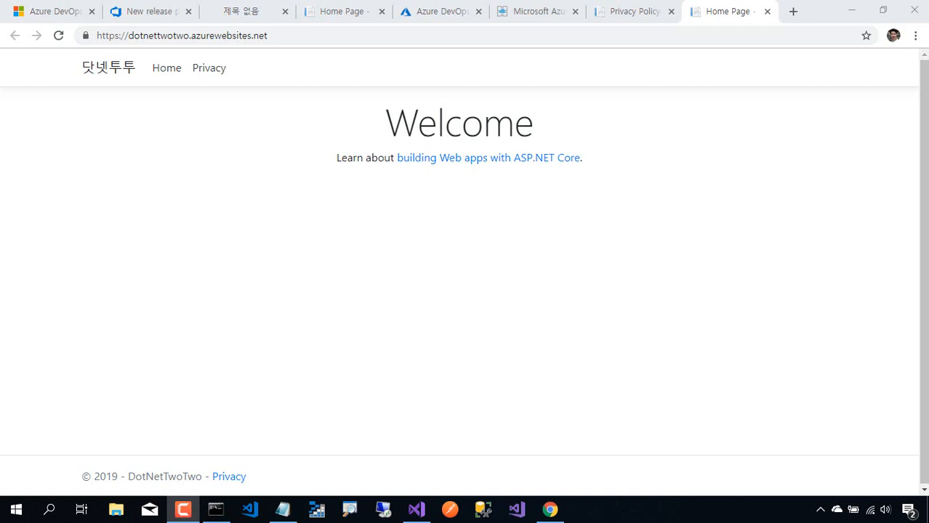
Switch to Notepad and review the source control, web project creation, and build and release lines in "Azure DevOps와 Azure Web App.txt".
left_click(283, 509)
left_click(450, 134)
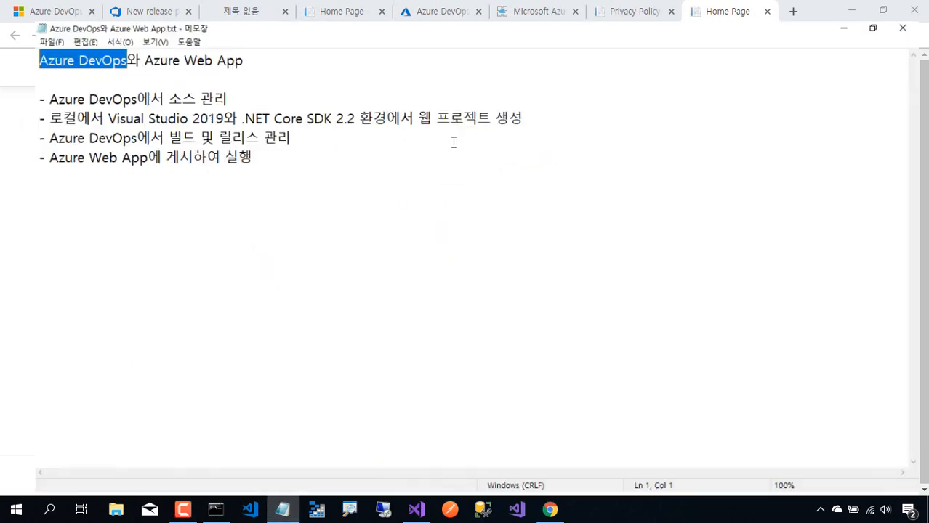
left_click(381, 187)
left_click(251, 75)
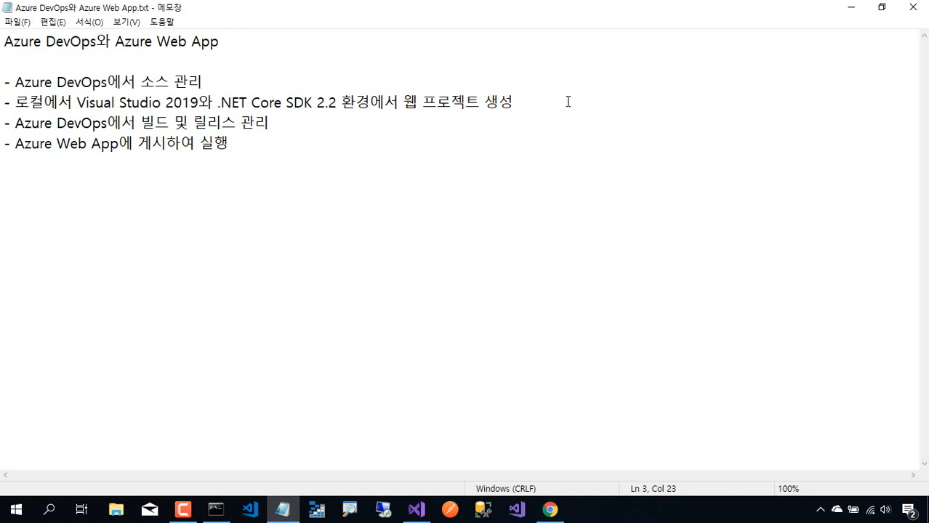
left_click_drag(567, 100, 252, 102)
left_click_drag(152, 107, 2, 107)
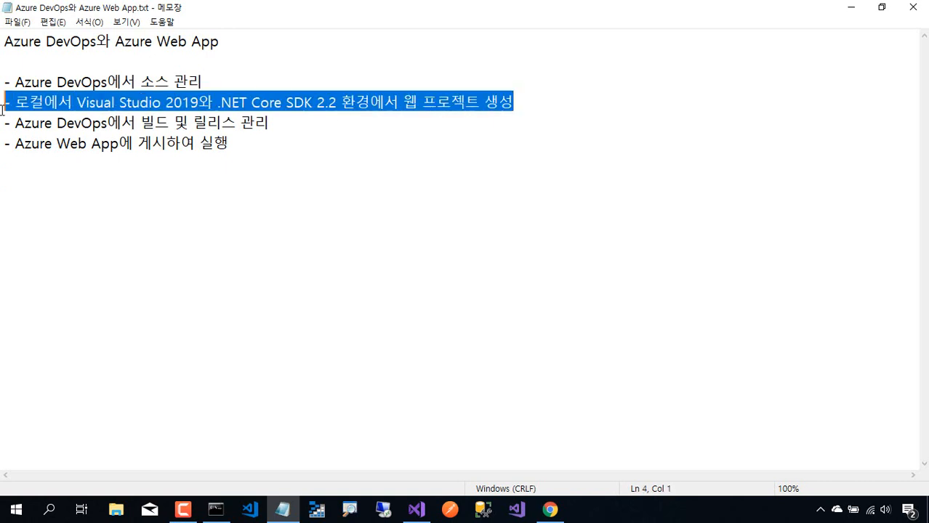
left_click(402, 179)
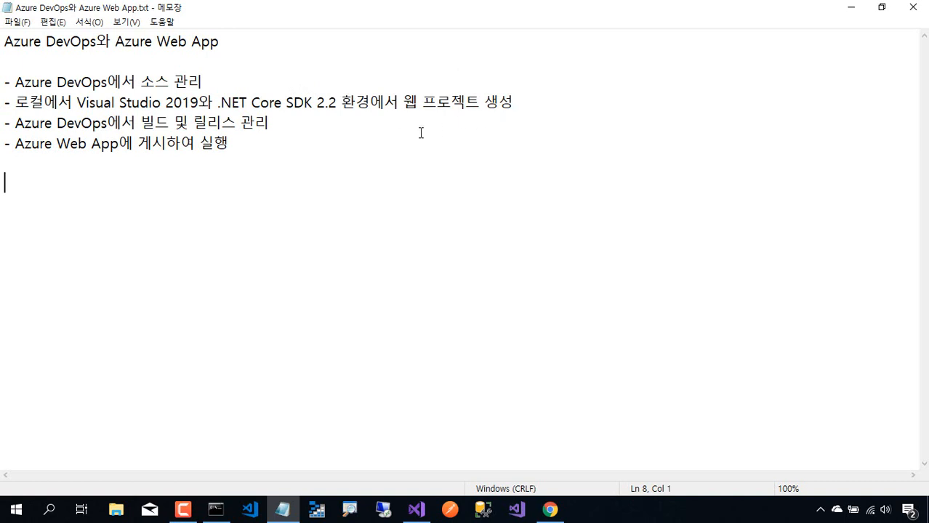
left_click(311, 125)
left_click_drag(312, 125, 2, 122)
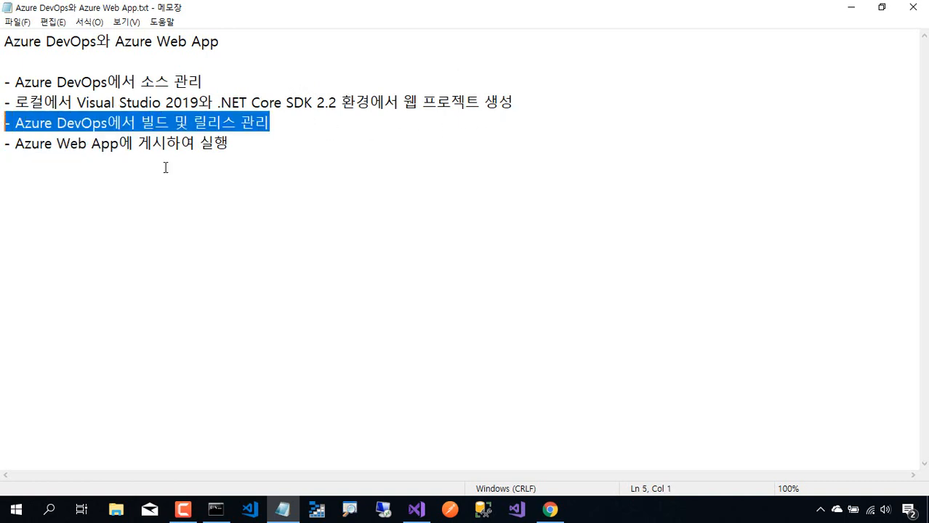
left_click(276, 187)
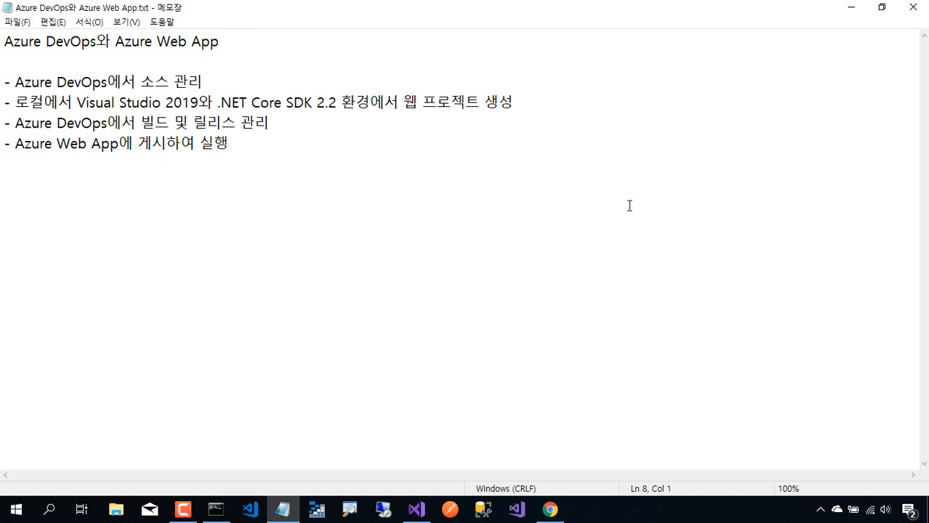
Highlight and review the summary line about publishing to and running on Azure Web App.
left_click_drag(283, 152, 3, 143)
left_click(262, 180)
left_click(269, 141)
left_click(48, 144, "shift")
left_click(10, 143, "shift")
left_click(255, 152)
left_click_drag(281, 138, 69, 142)
left_click(261, 177)
left_click(264, 145)
left_click(282, 180)
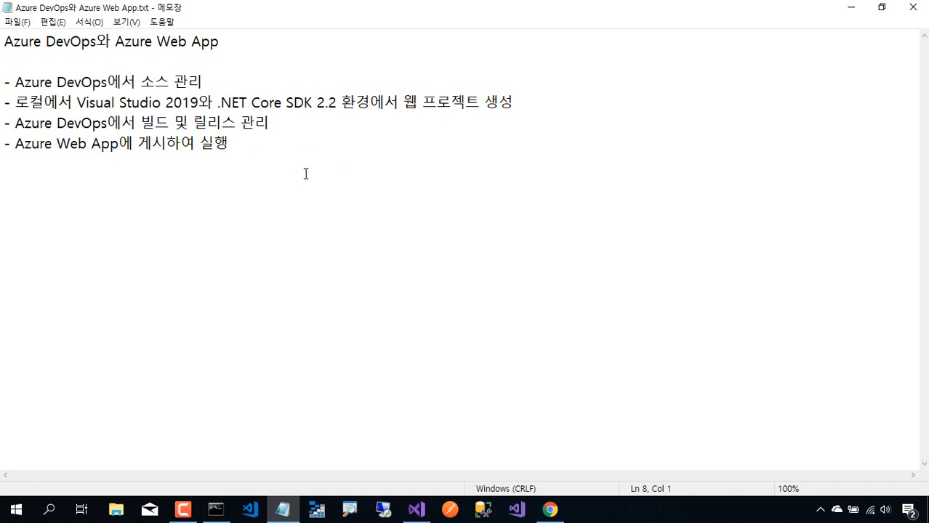